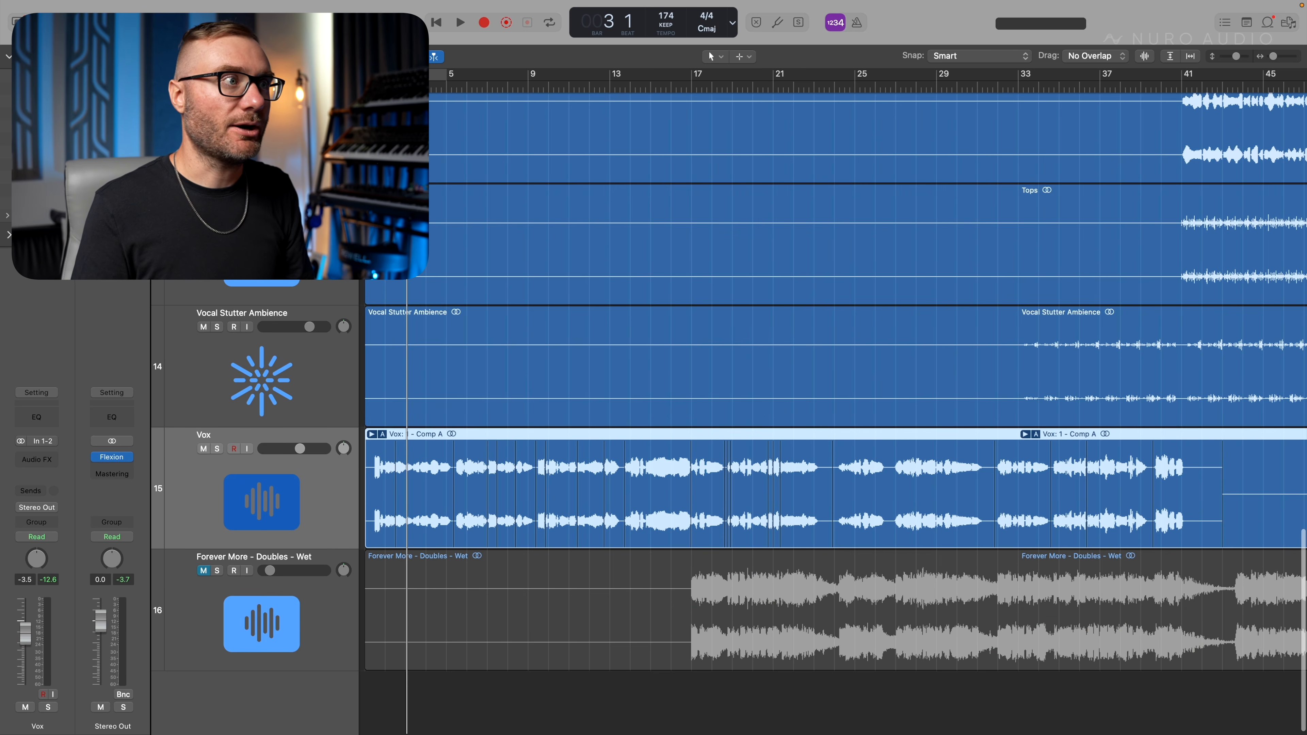
# Audition the untreated vocal and insert the Xpitch plug-in in the Vox track's audio effects
pyautogui.press('space')
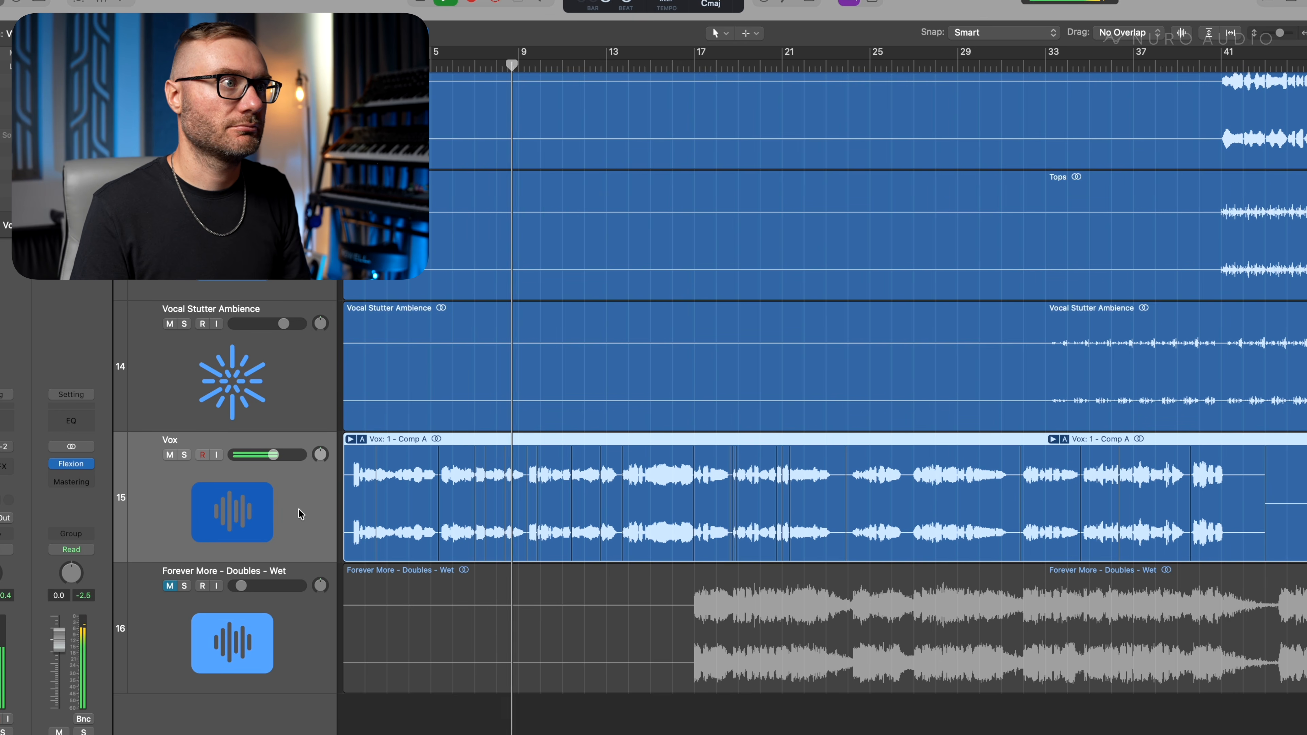
pyautogui.press('space')
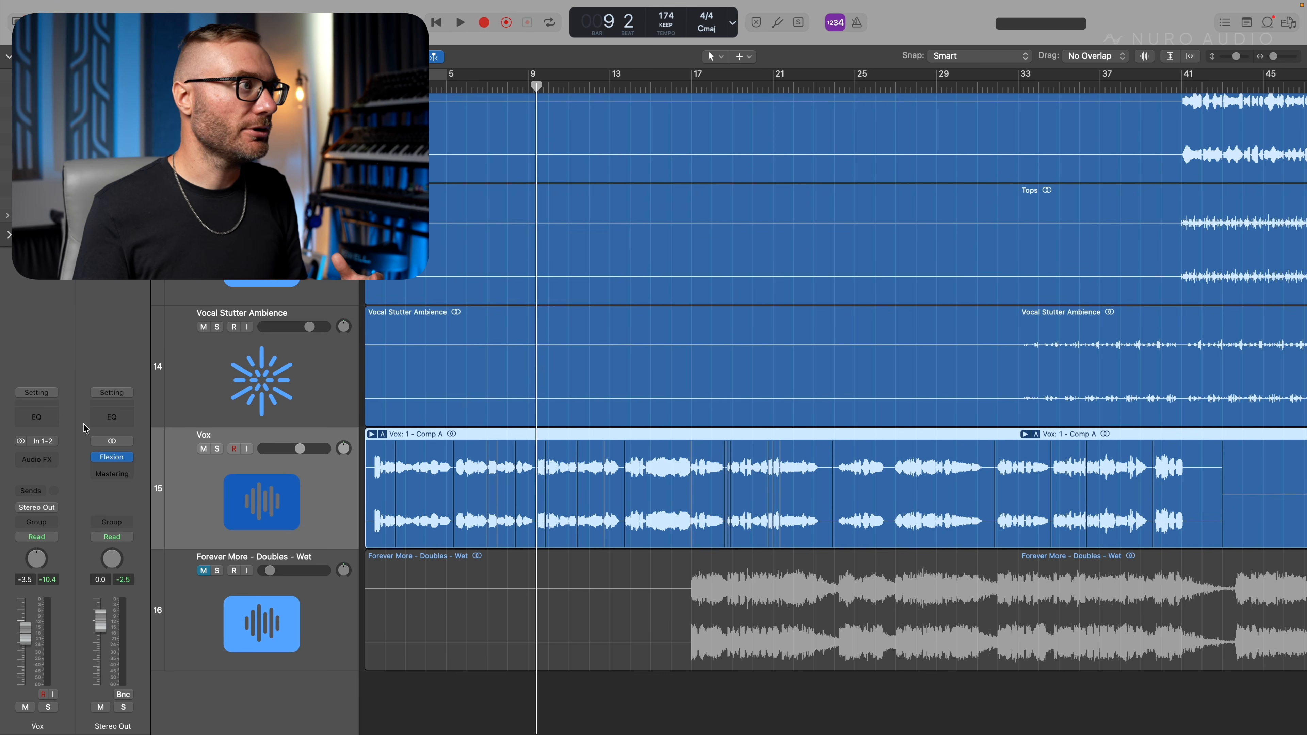
pyautogui.click(37, 459)
pyautogui.write('xpit')
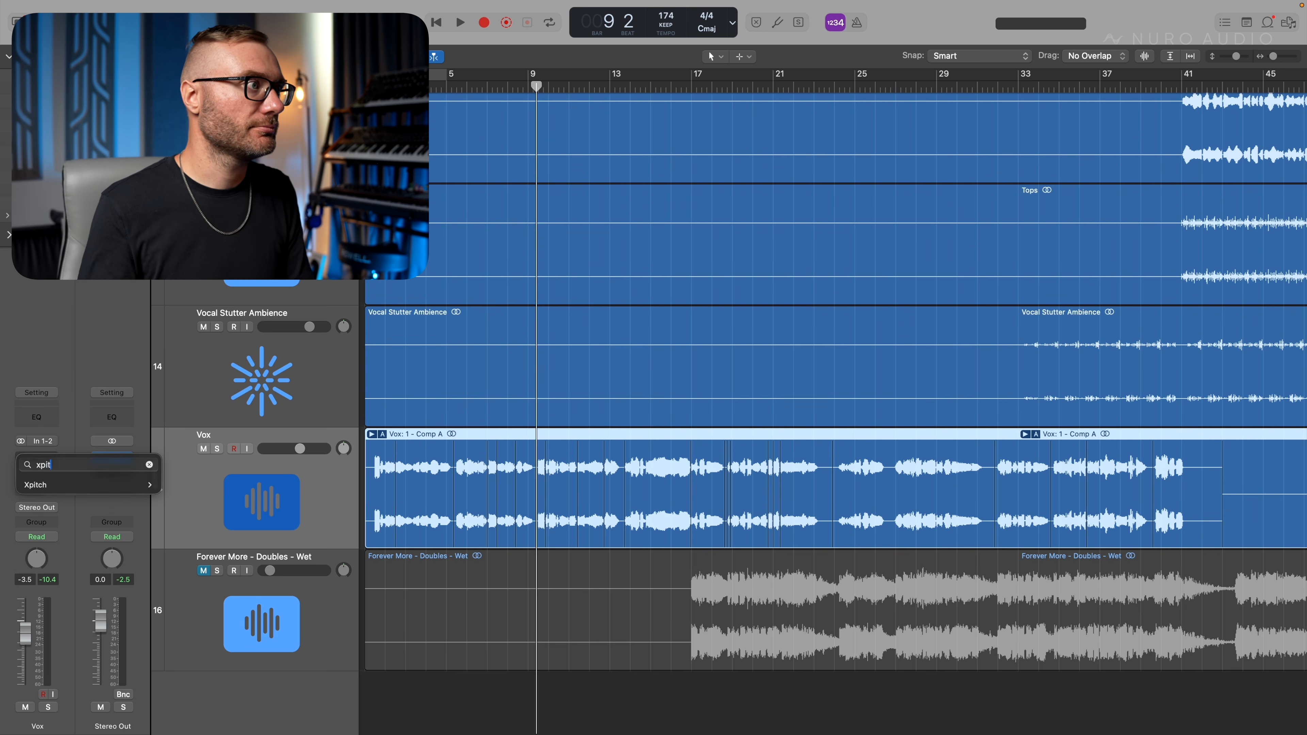
pyautogui.press('Return')
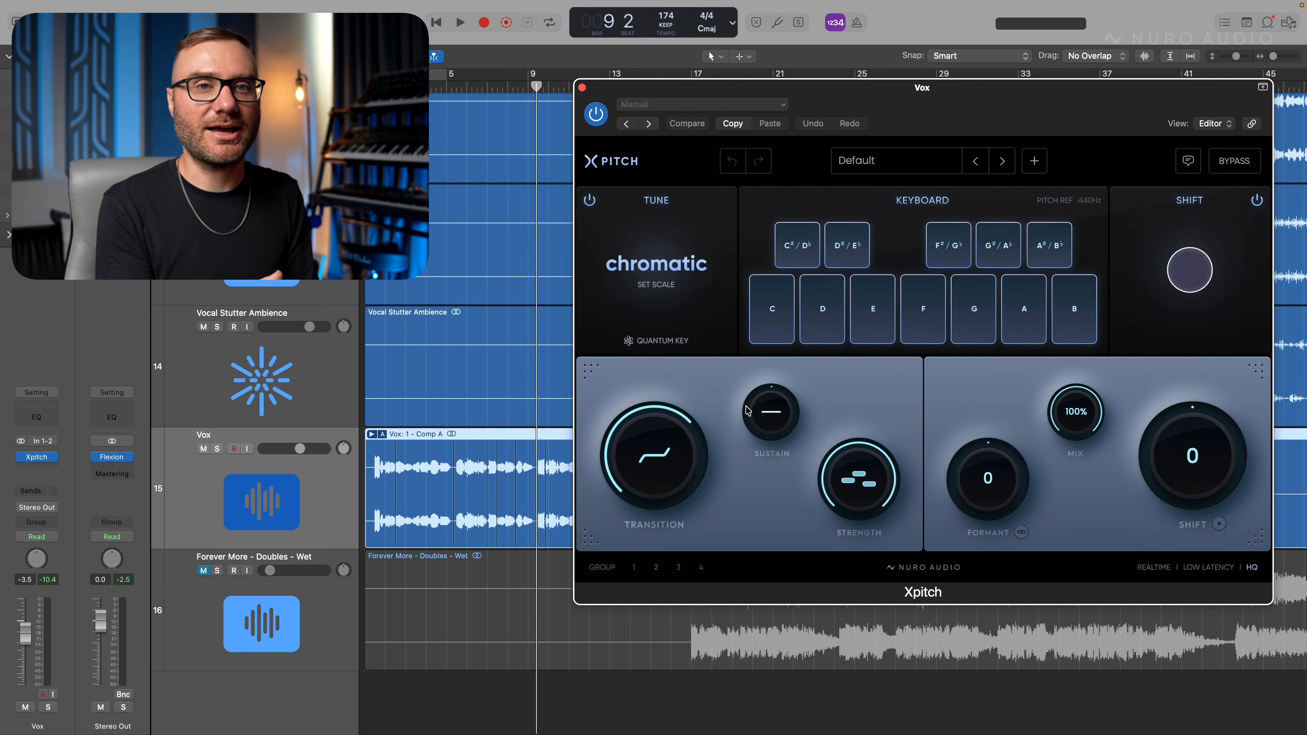
# Set Xpitch's tuning scale to B♭ minor
pyautogui.click(695, 273)
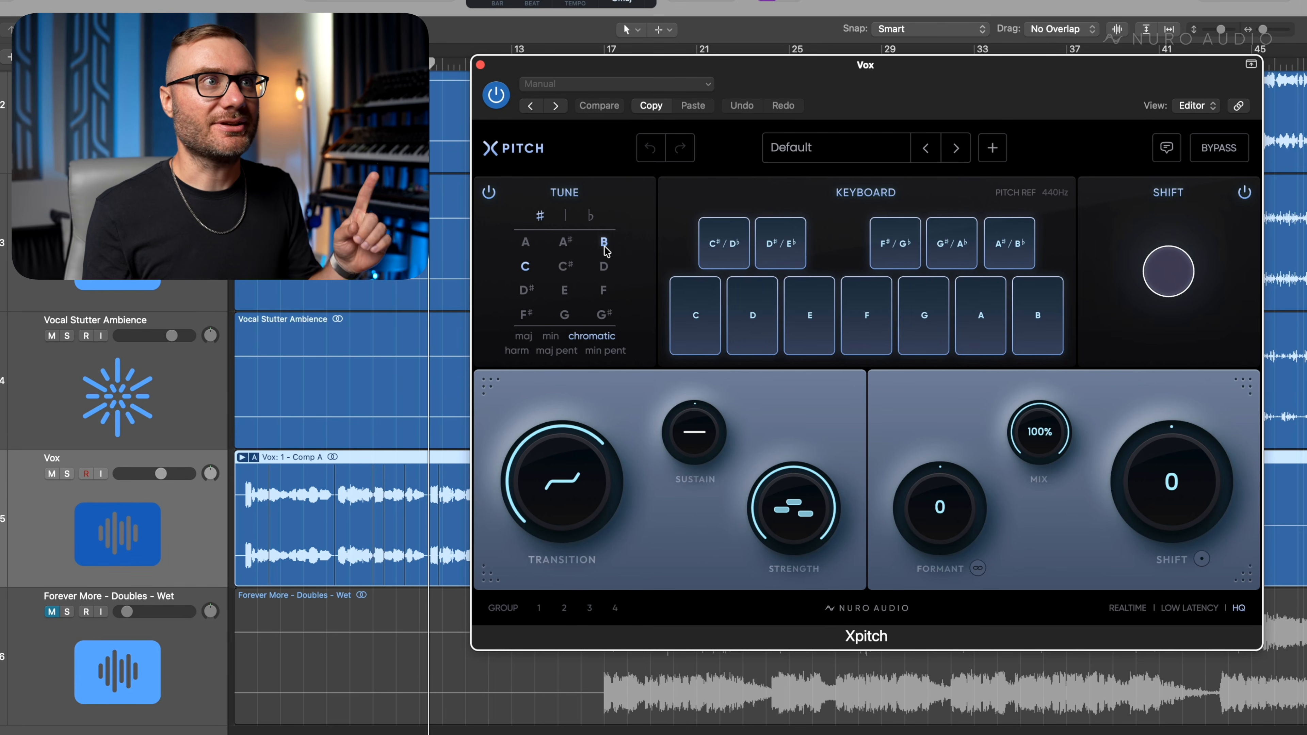
pyautogui.click(621, 242)
pyautogui.click(591, 216)
pyautogui.click(566, 242)
pyautogui.click(550, 337)
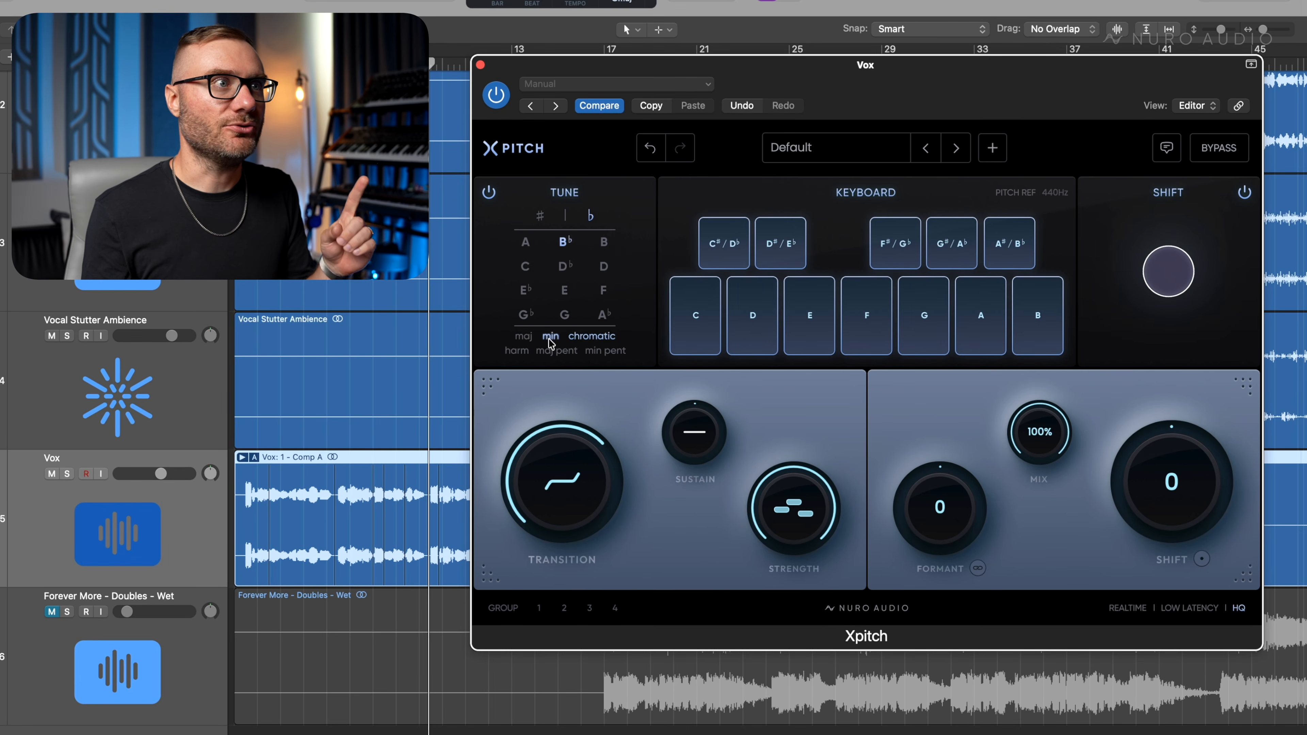
pyautogui.click(550, 338)
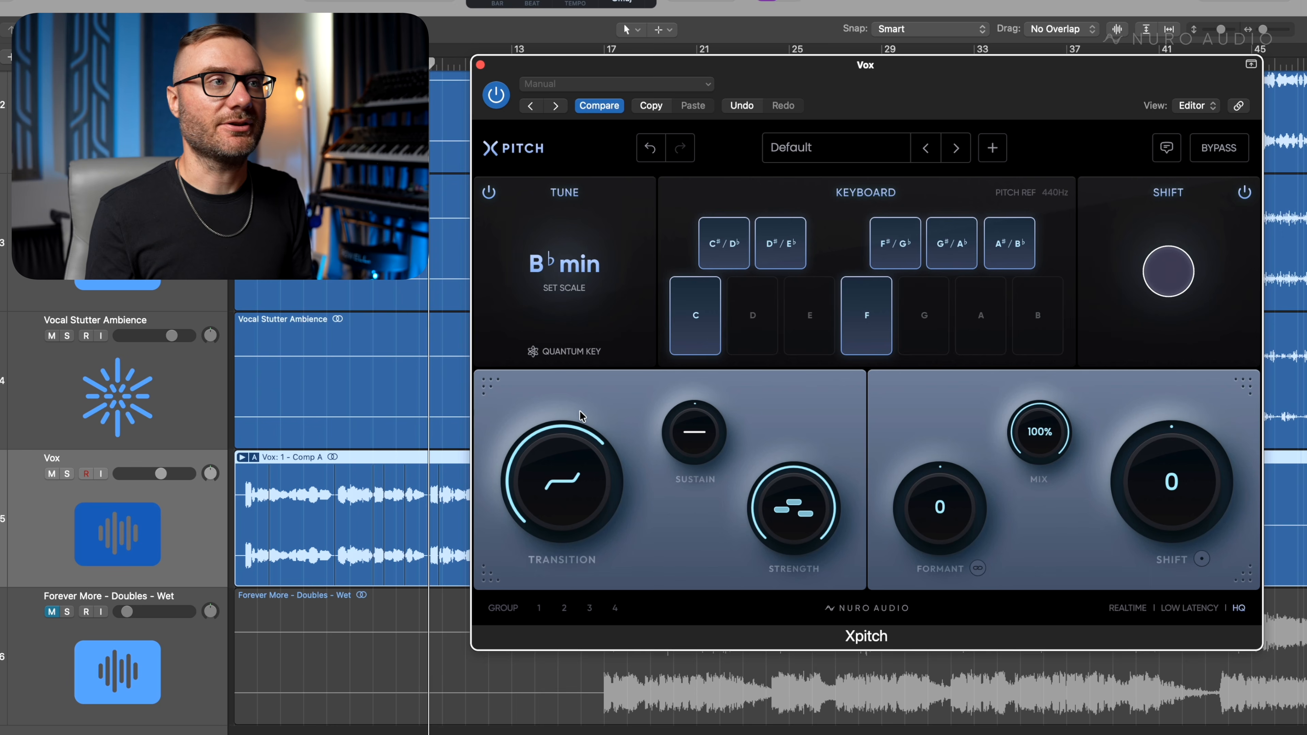
pyautogui.click(567, 263)
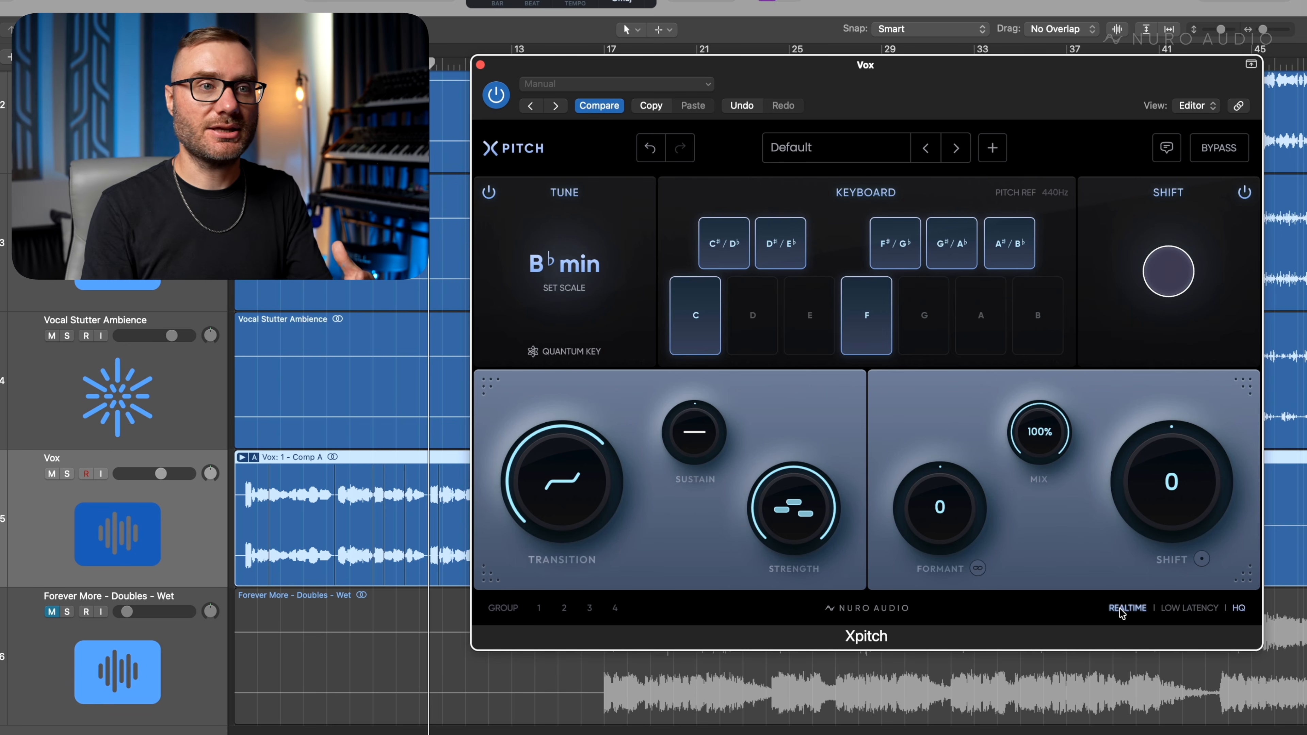
# Try Xpitch's Realtime and Low Latency processing modes, finishing on HQ
pyautogui.click(1130, 613)
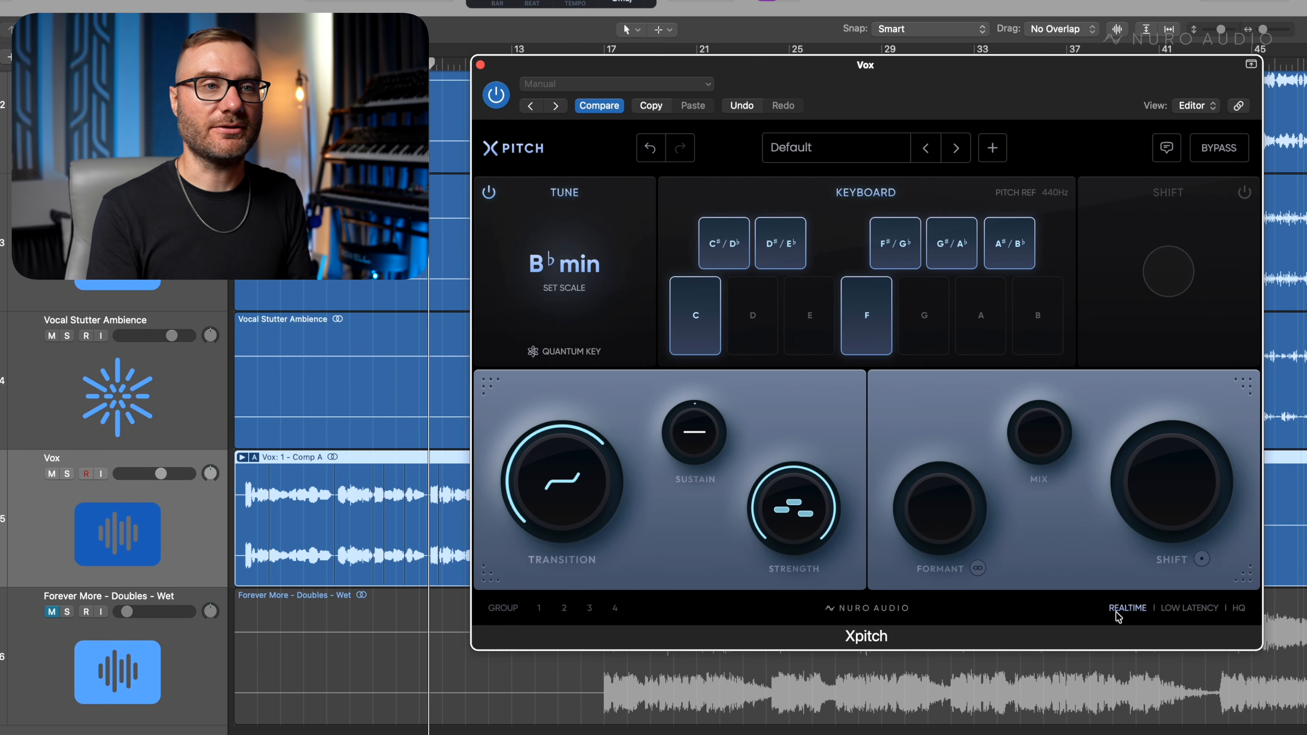
pyautogui.click(1204, 610)
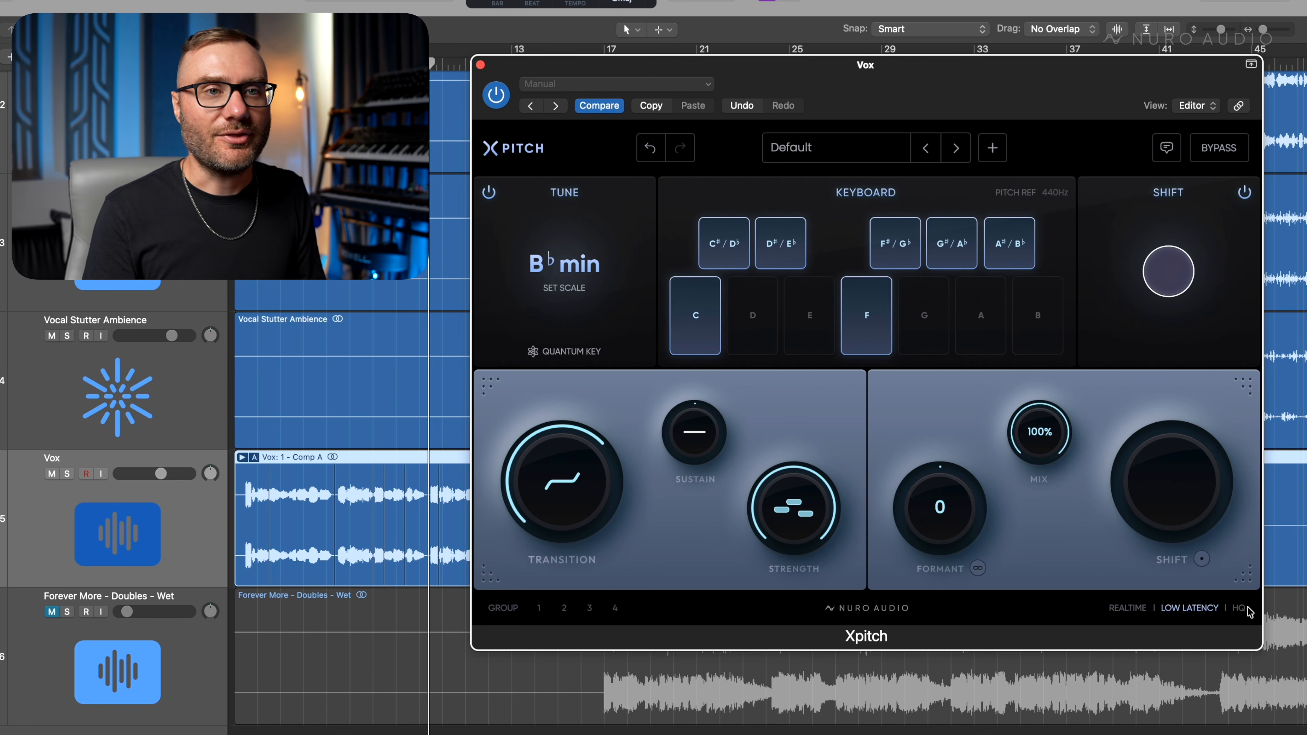
pyautogui.click(1243, 611)
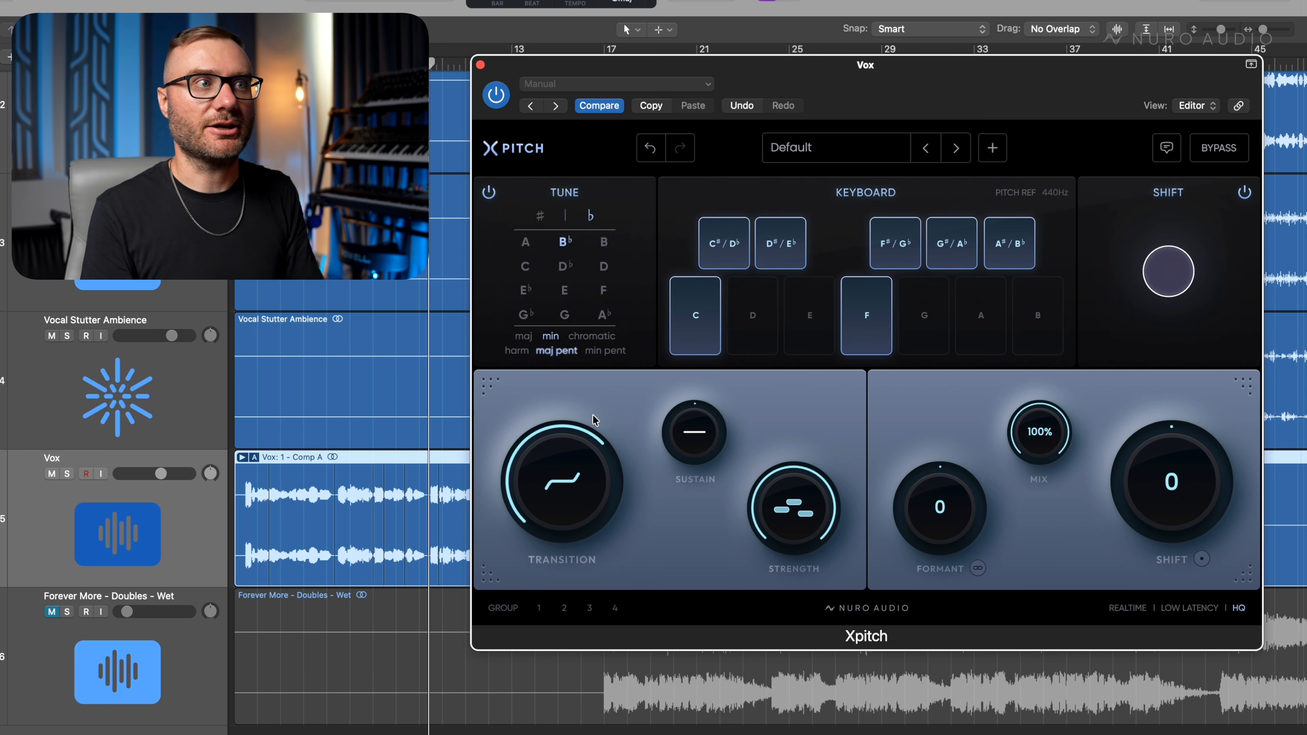
# Play the tuned vocal and compare it with Xpitch bypassed and active
pyautogui.press('space')
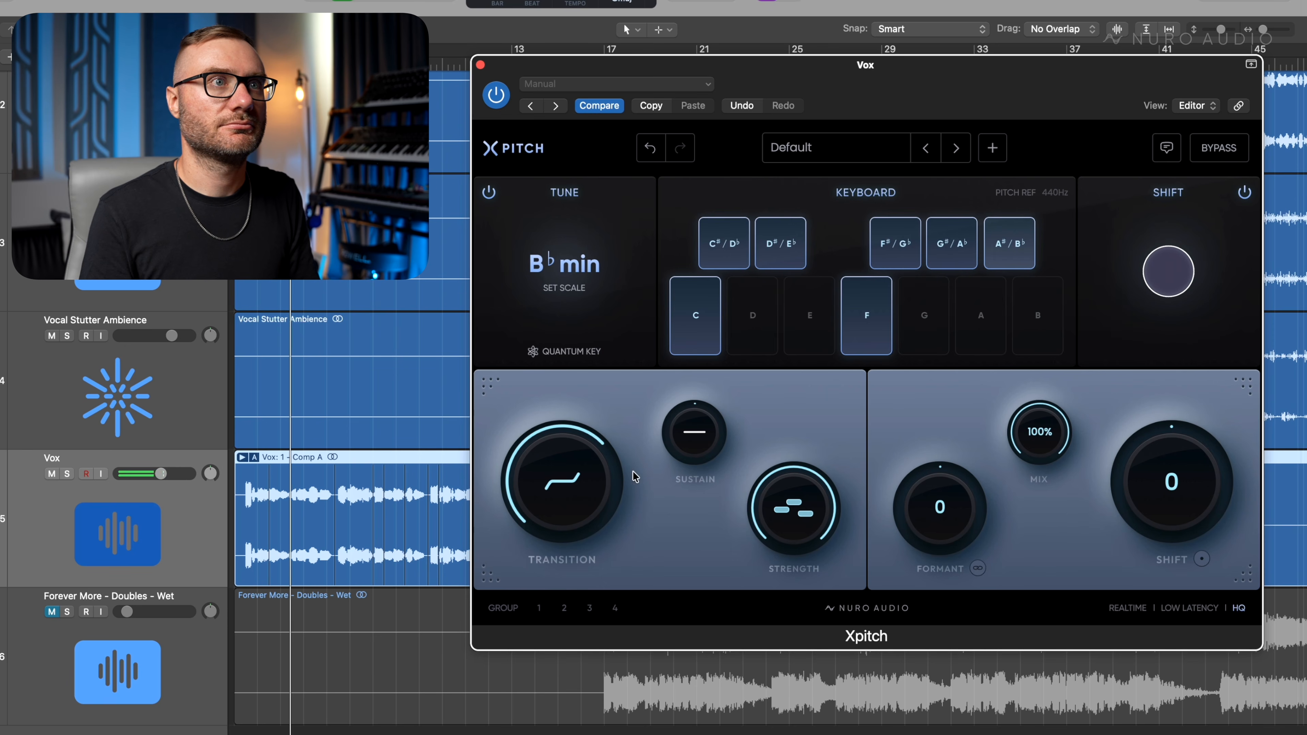
pyautogui.click(1215, 154)
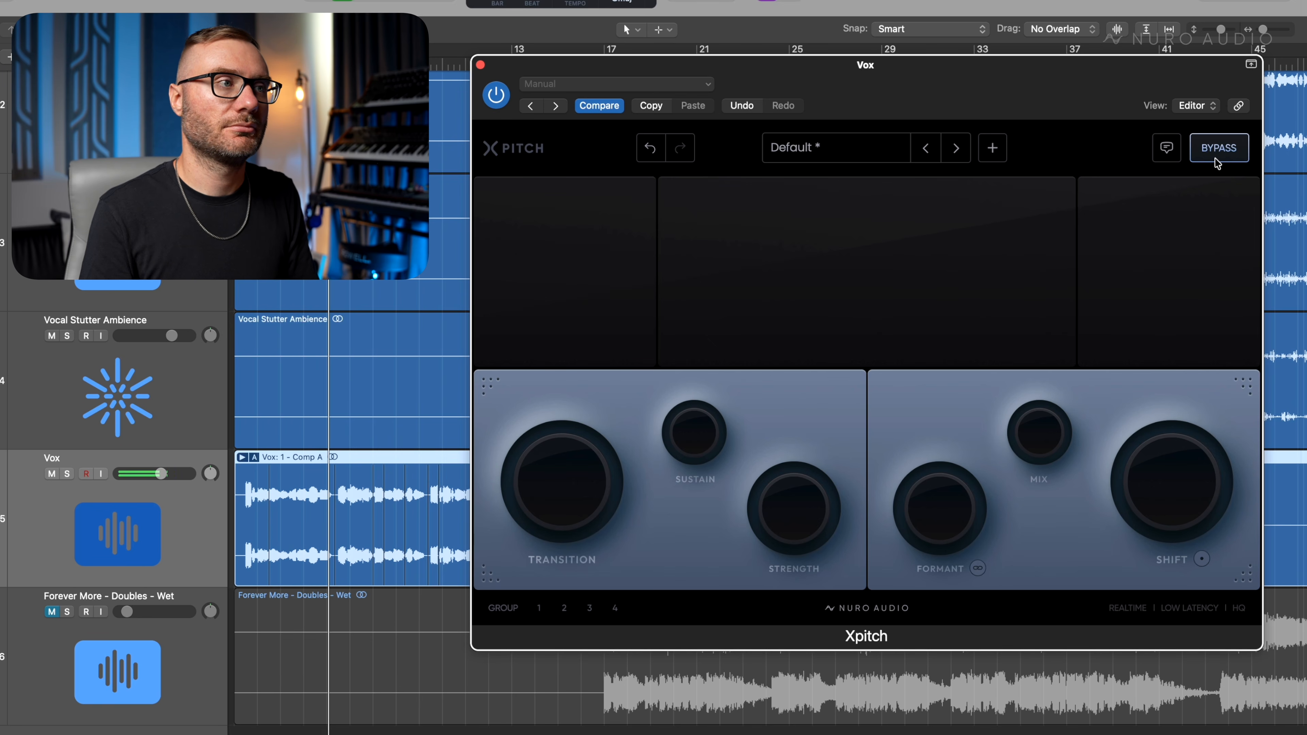
pyautogui.click(1217, 155)
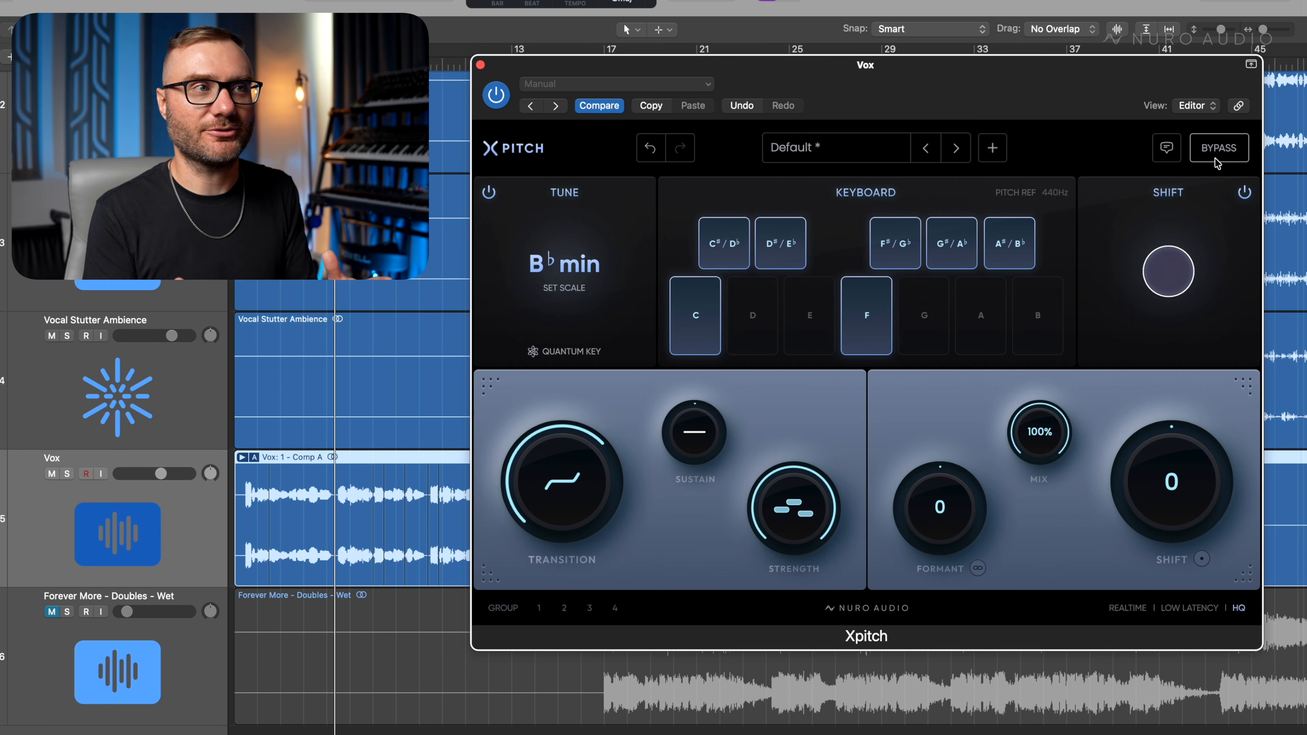
# Try progressively faster Transition times in Xpitch, down to 0.00 ms
pyautogui.moveTo(582, 492)
pyautogui.moveTo(582, 492); pyautogui.dragTo(583, 489)
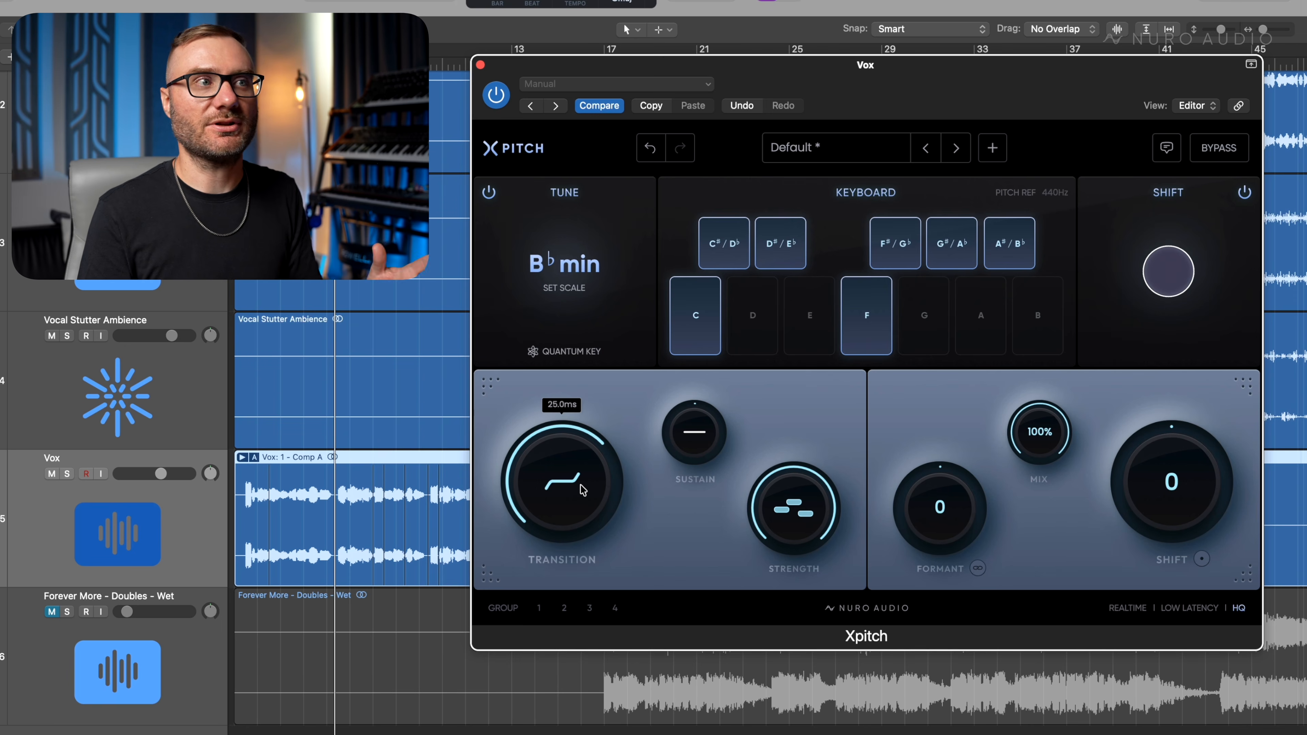
pyautogui.moveTo(585, 491)
pyautogui.mouseDown()
pyautogui.moveTo(588, 447)
pyautogui.moveTo(588, 466)
pyautogui.mouseUp()
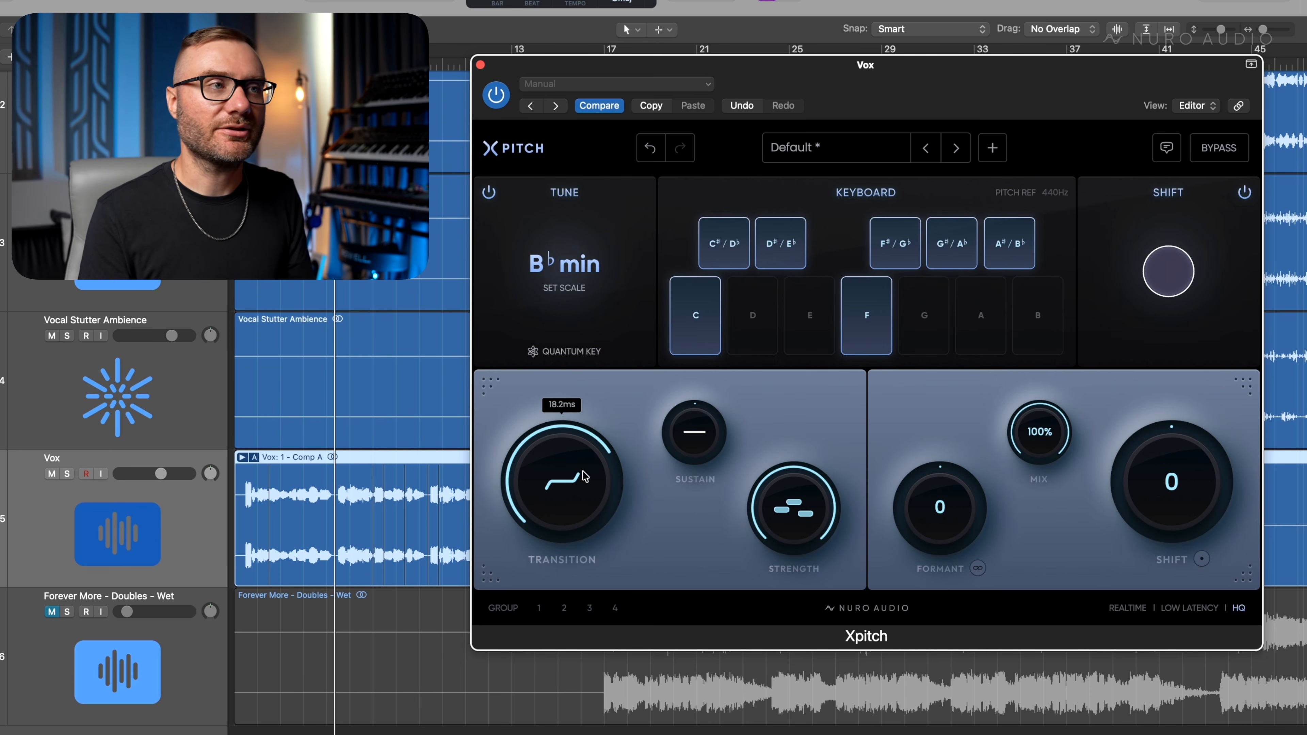
pyautogui.moveTo(587, 470); pyautogui.dragTo(591, 459)
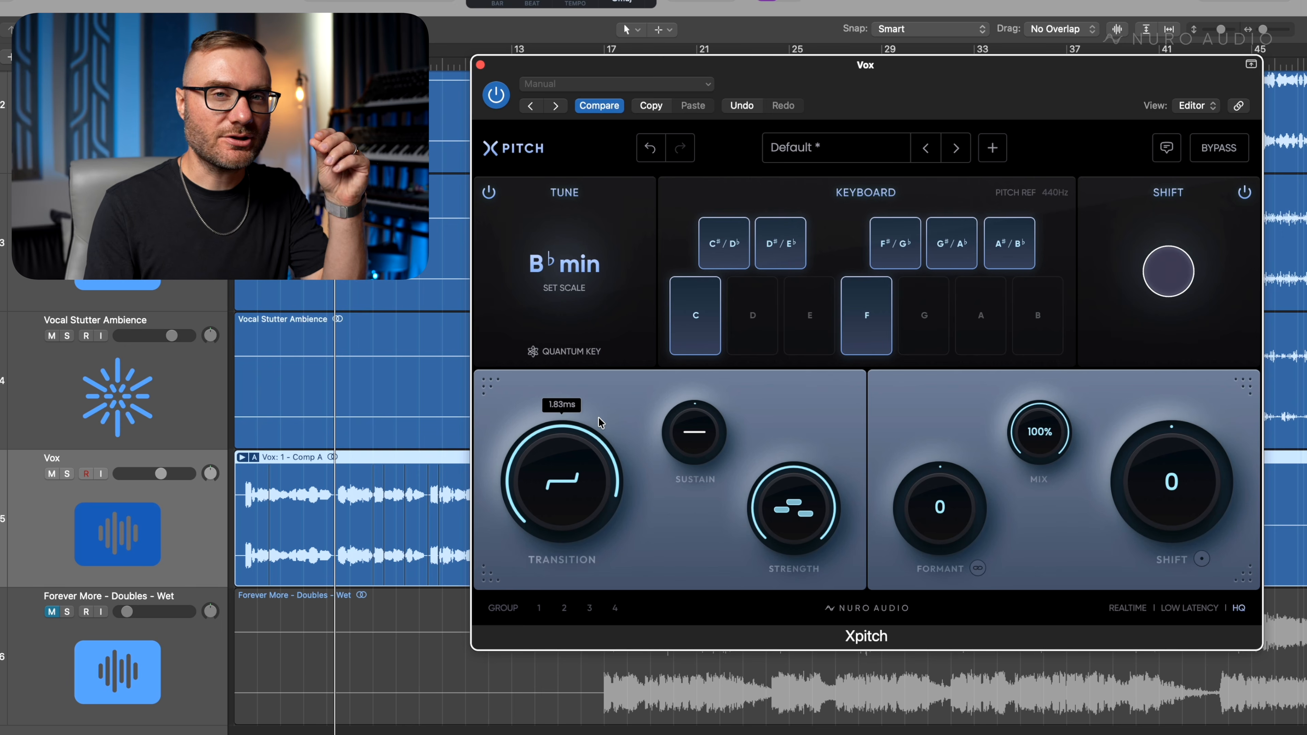
pyautogui.moveTo(583, 463); pyautogui.dragTo(587, 419)
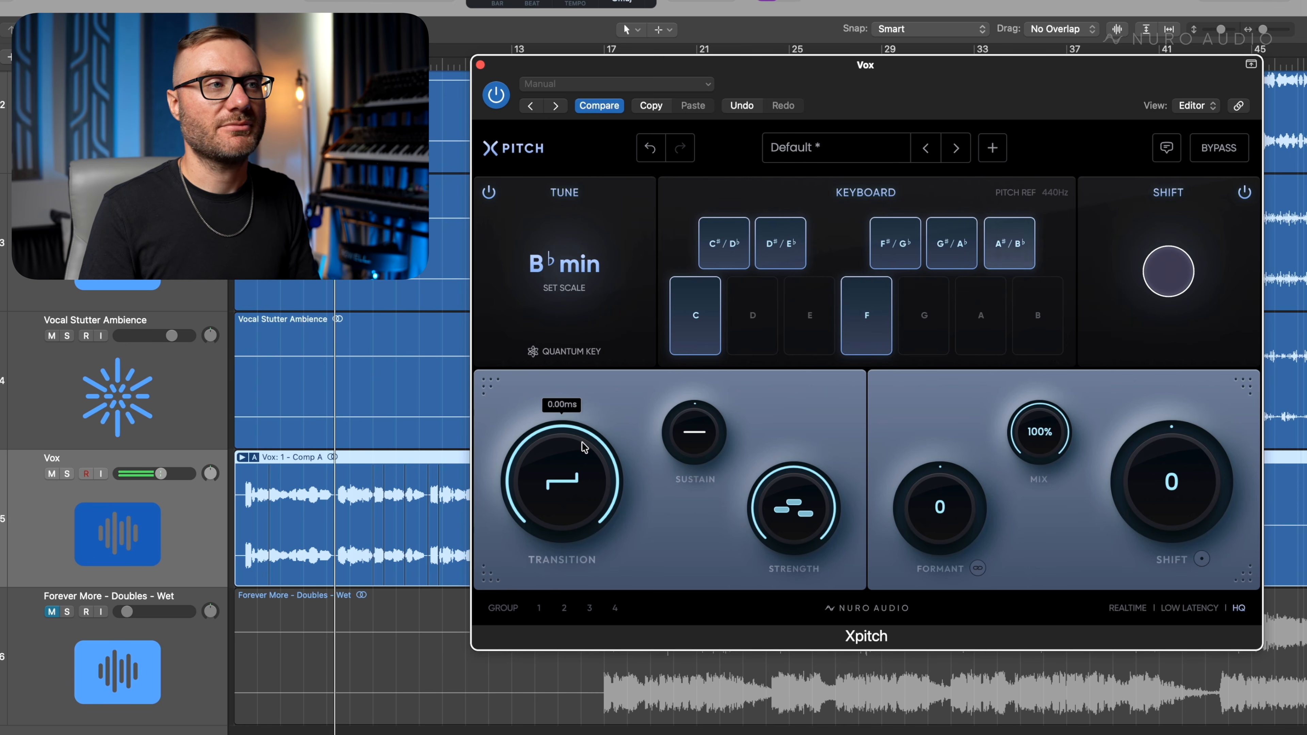
# Slow Xpitch's Transition time to about 16.9 ms while listening to the vocal
pyautogui.moveTo(581, 465); pyautogui.dragTo(561, 524)
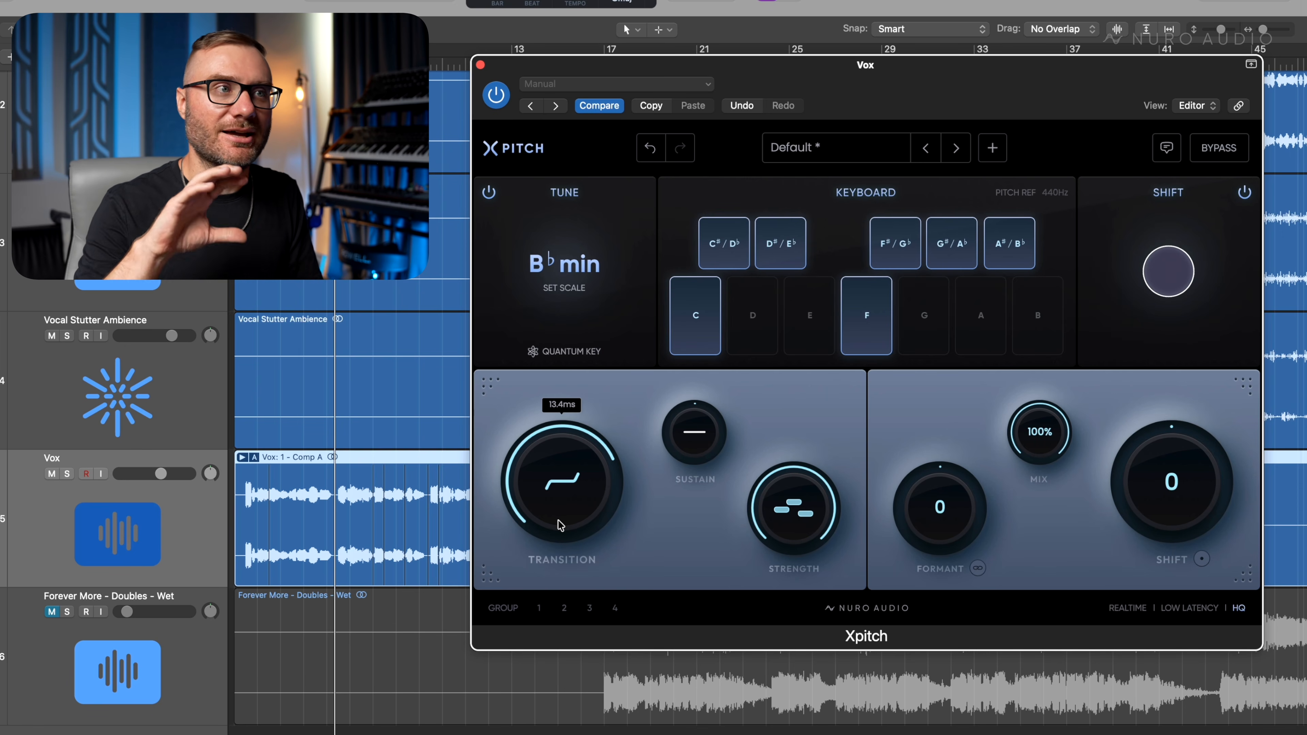
pyautogui.moveTo(561, 525); pyautogui.dragTo(560, 533)
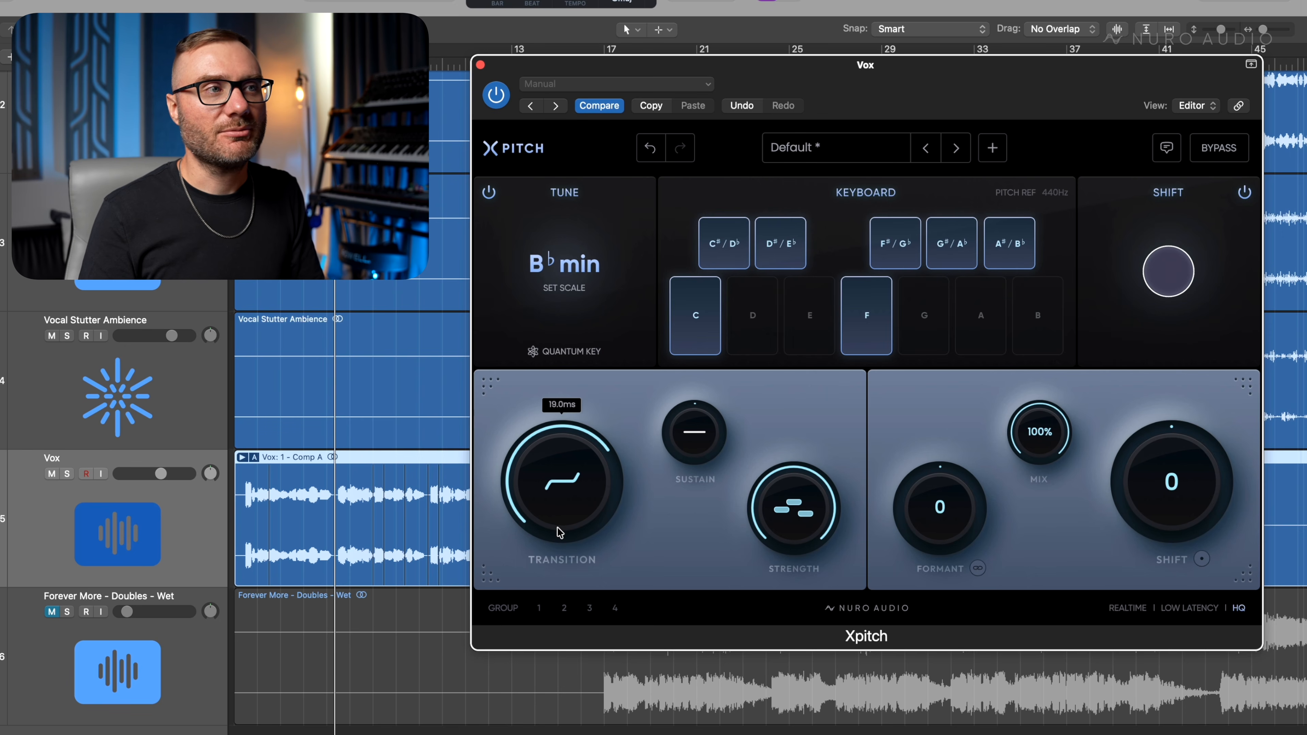
pyautogui.moveTo(562, 525); pyautogui.dragTo(573, 497)
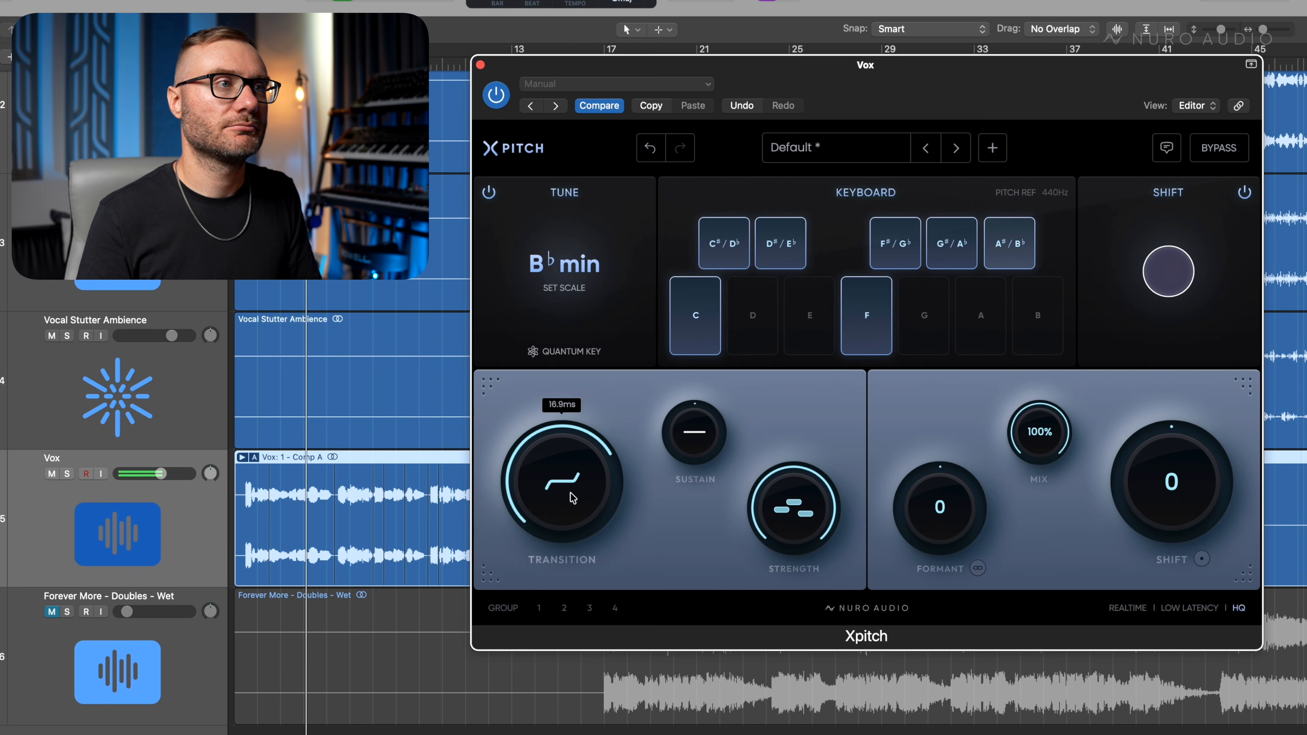
pyautogui.moveTo(573, 497); pyautogui.dragTo(650, 500)
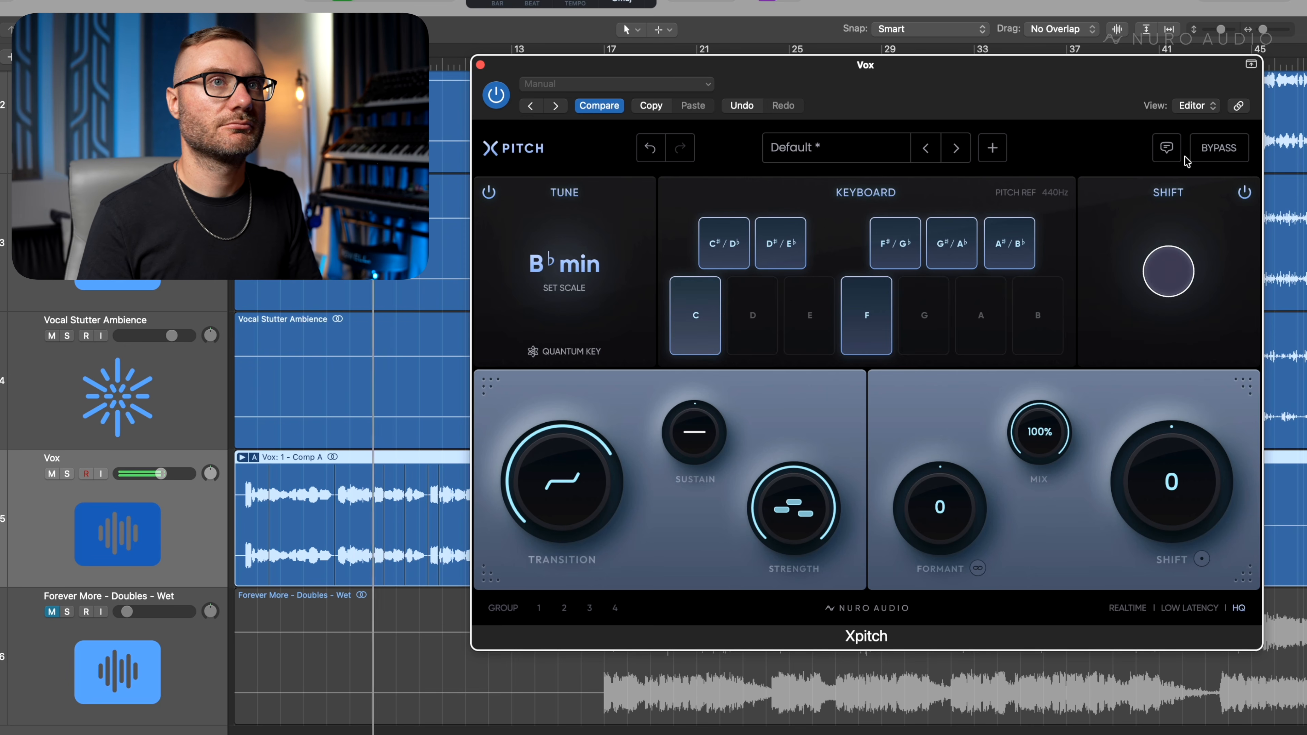
# Compare the vocal with Xpitch bypassed and active, and switch its processing mode to Realtime
pyautogui.click(1215, 148)
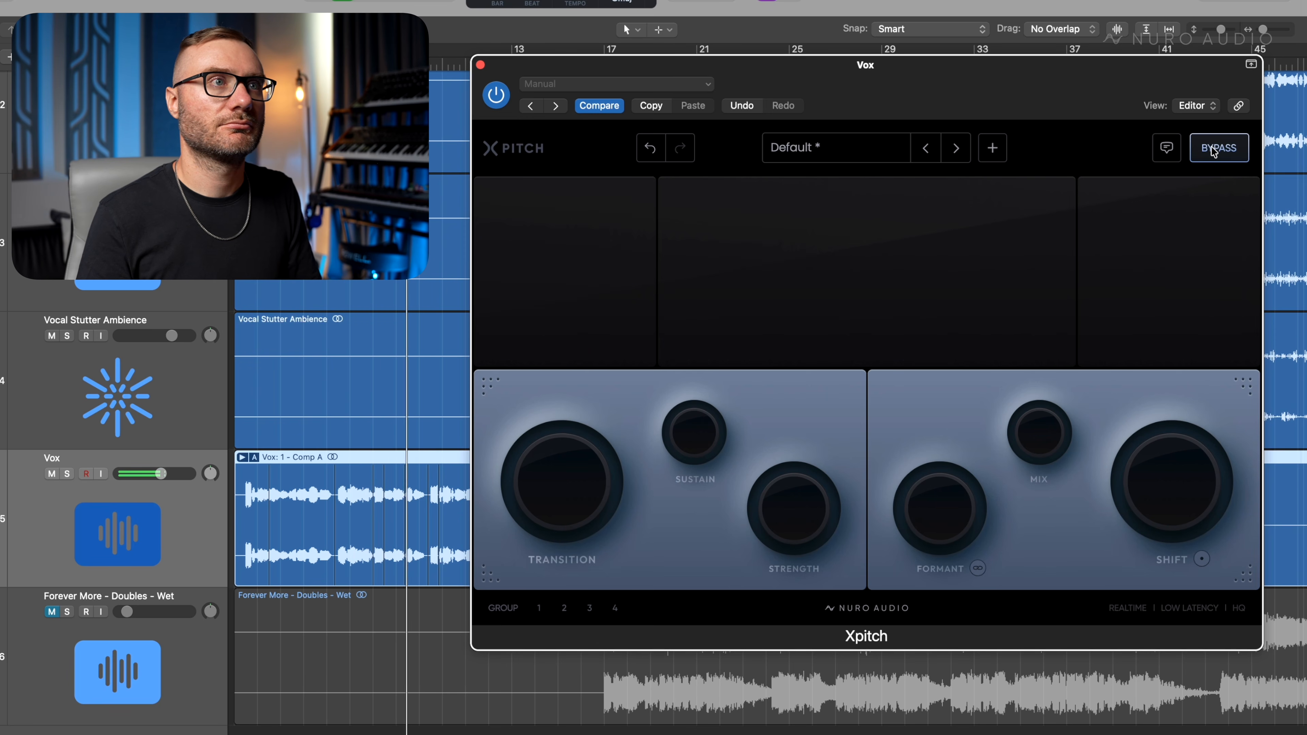
pyautogui.click(1215, 148)
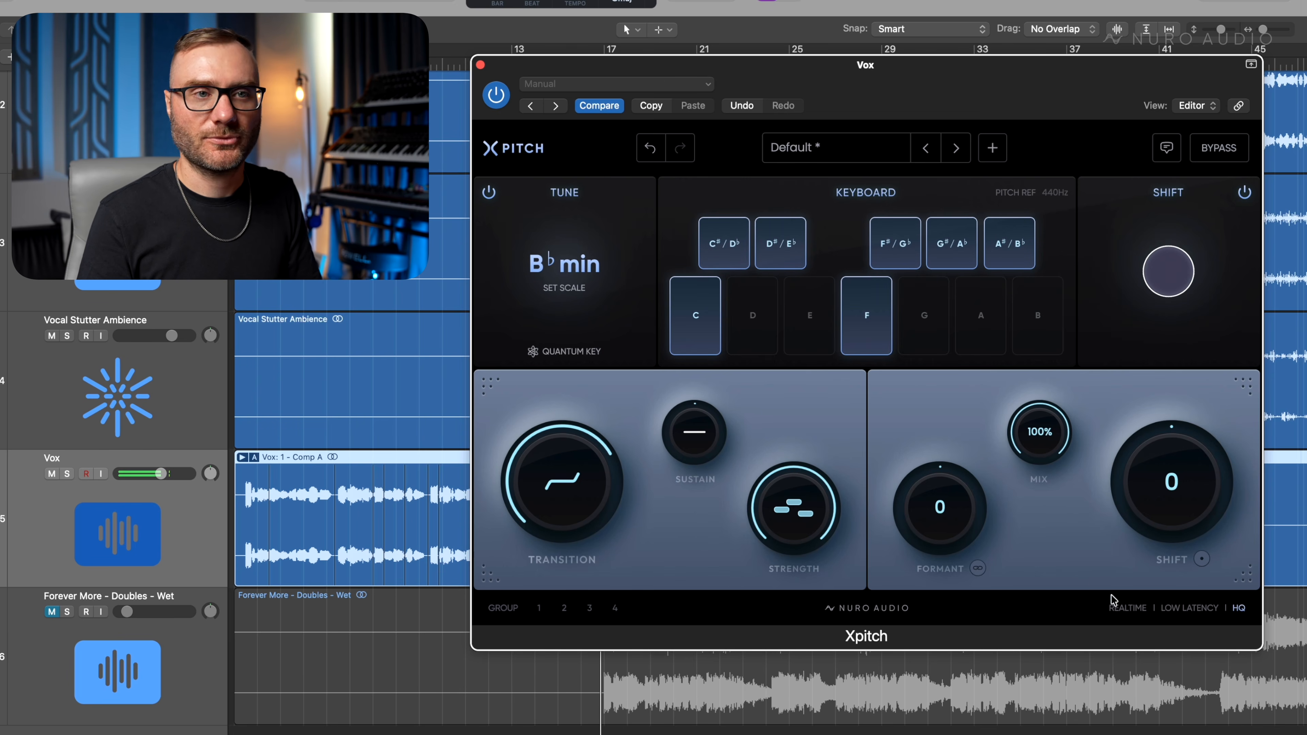
pyautogui.click(1120, 608)
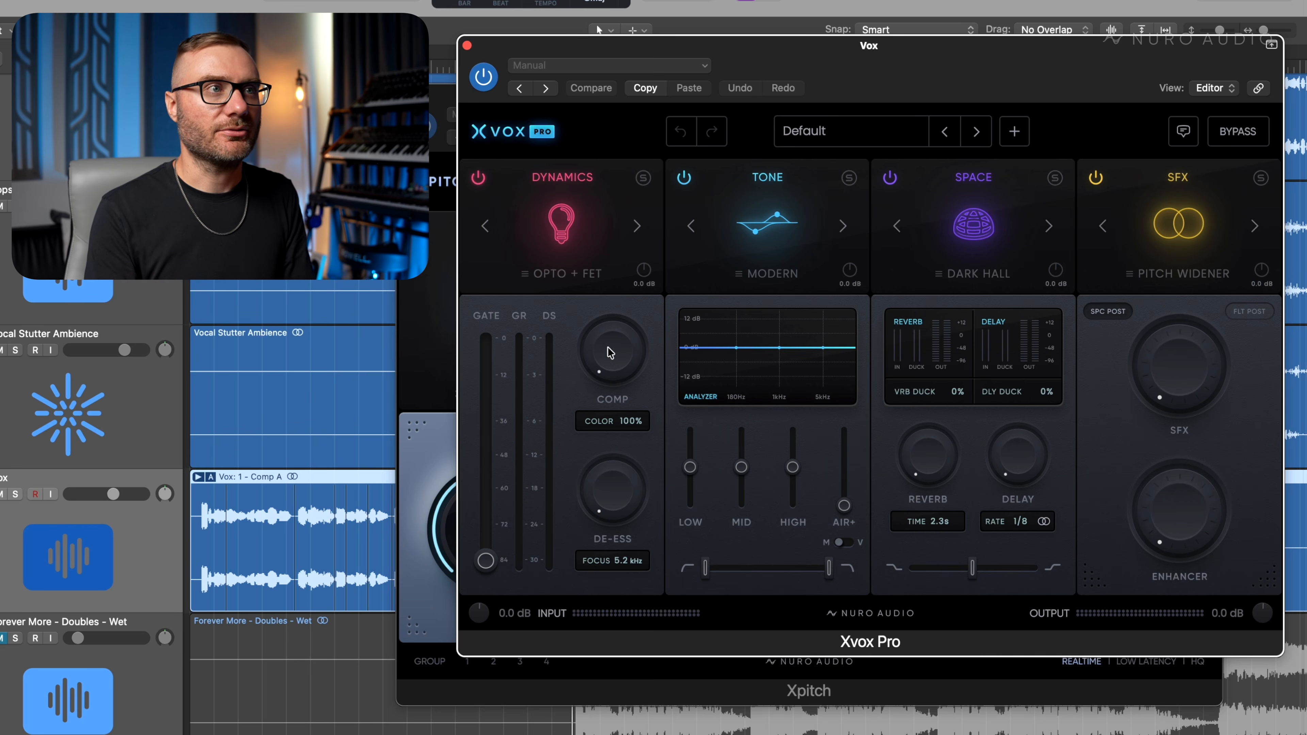
# Raise the Dynamics compression to just under halfway during playback and compare the vocal with Dynamics off and on
pyautogui.press('space')
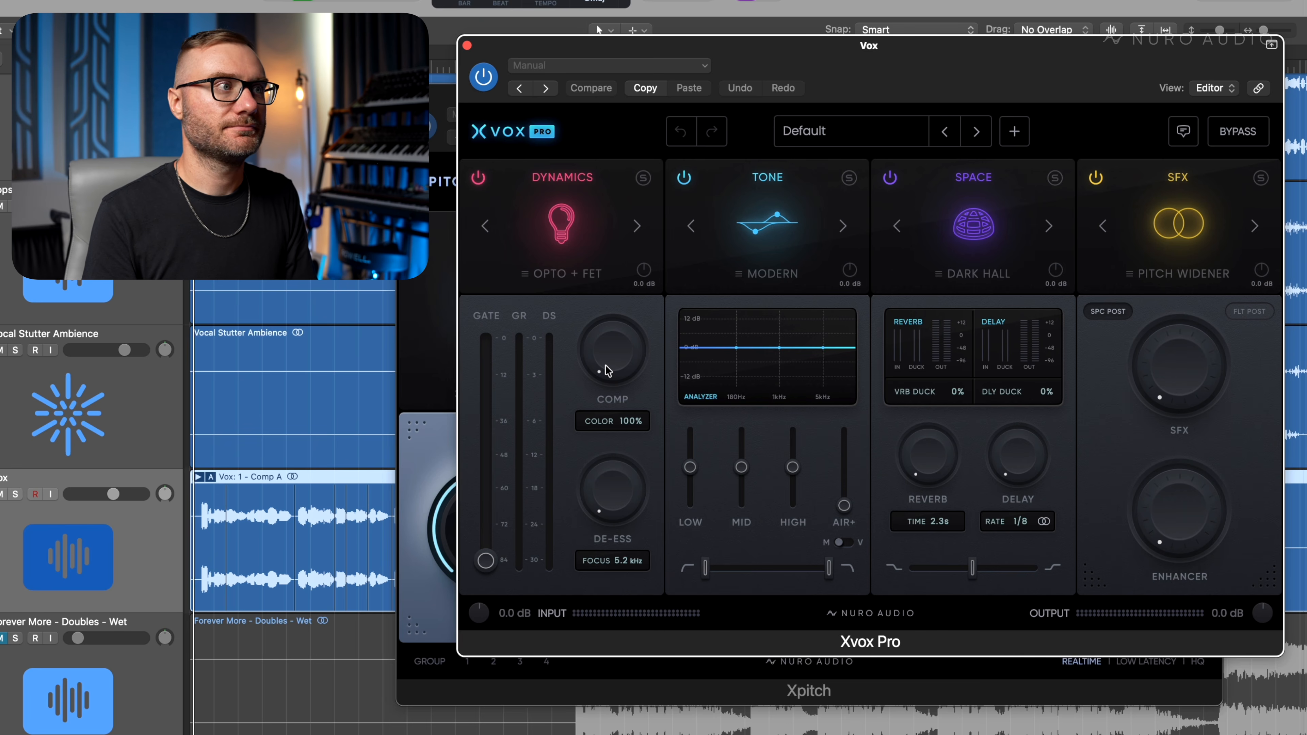
pyautogui.moveTo(608, 371); pyautogui.dragTo(634, 265)
pyautogui.moveTo(624, 352)
pyautogui.mouseDown()
pyautogui.moveTo(624, 339)
pyautogui.moveTo(630, 354)
pyautogui.mouseUp()
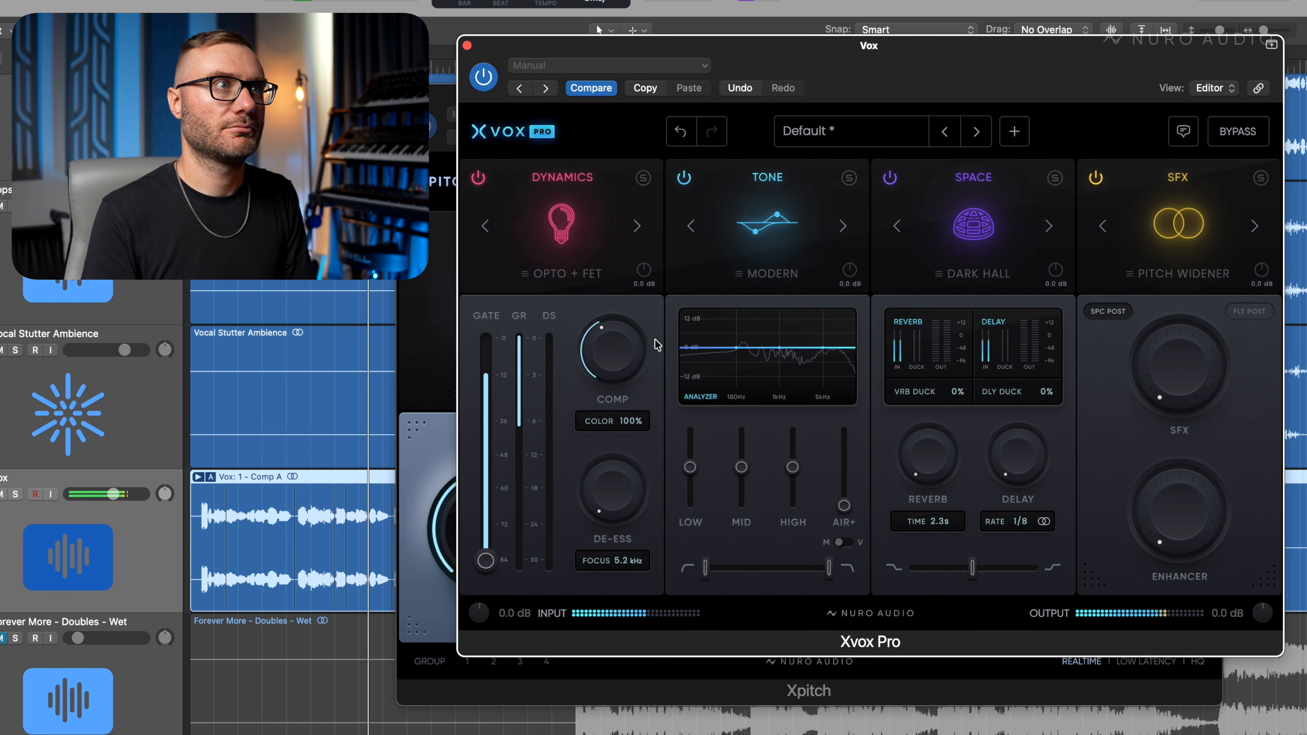
pyautogui.click(478, 178)
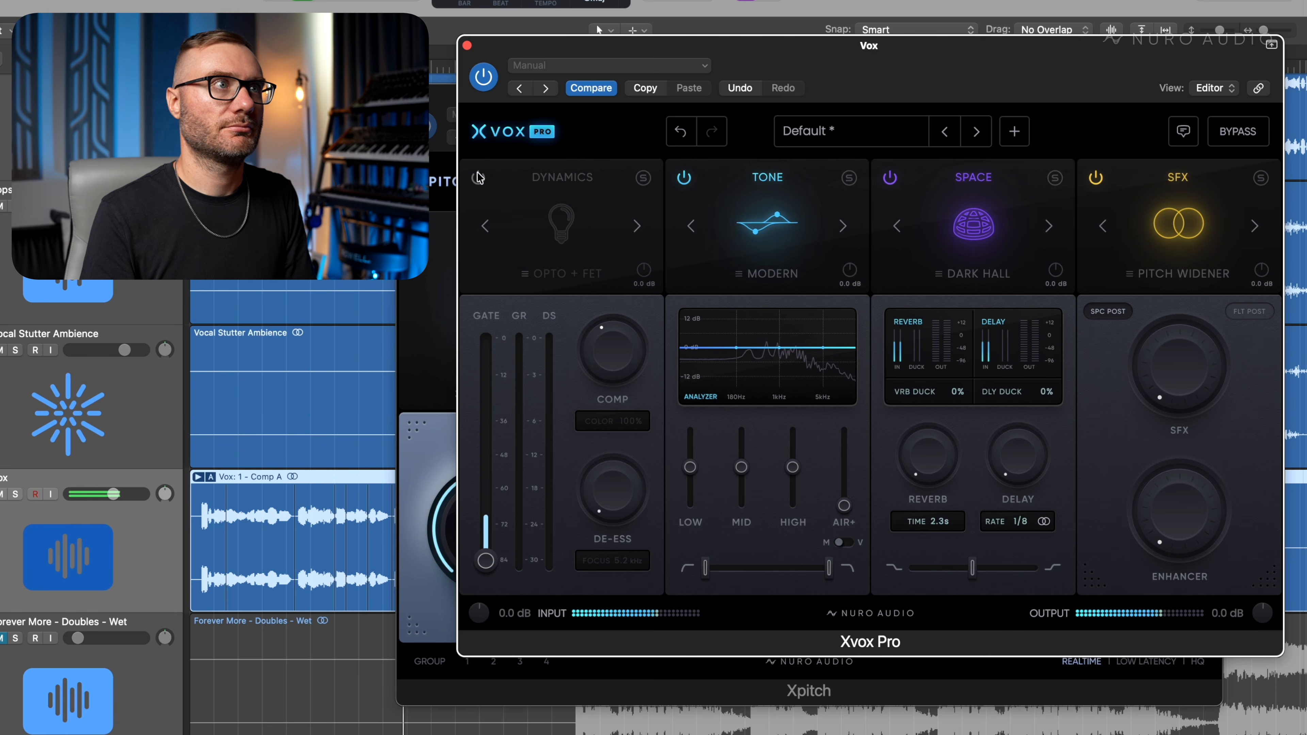
pyautogui.click(478, 178)
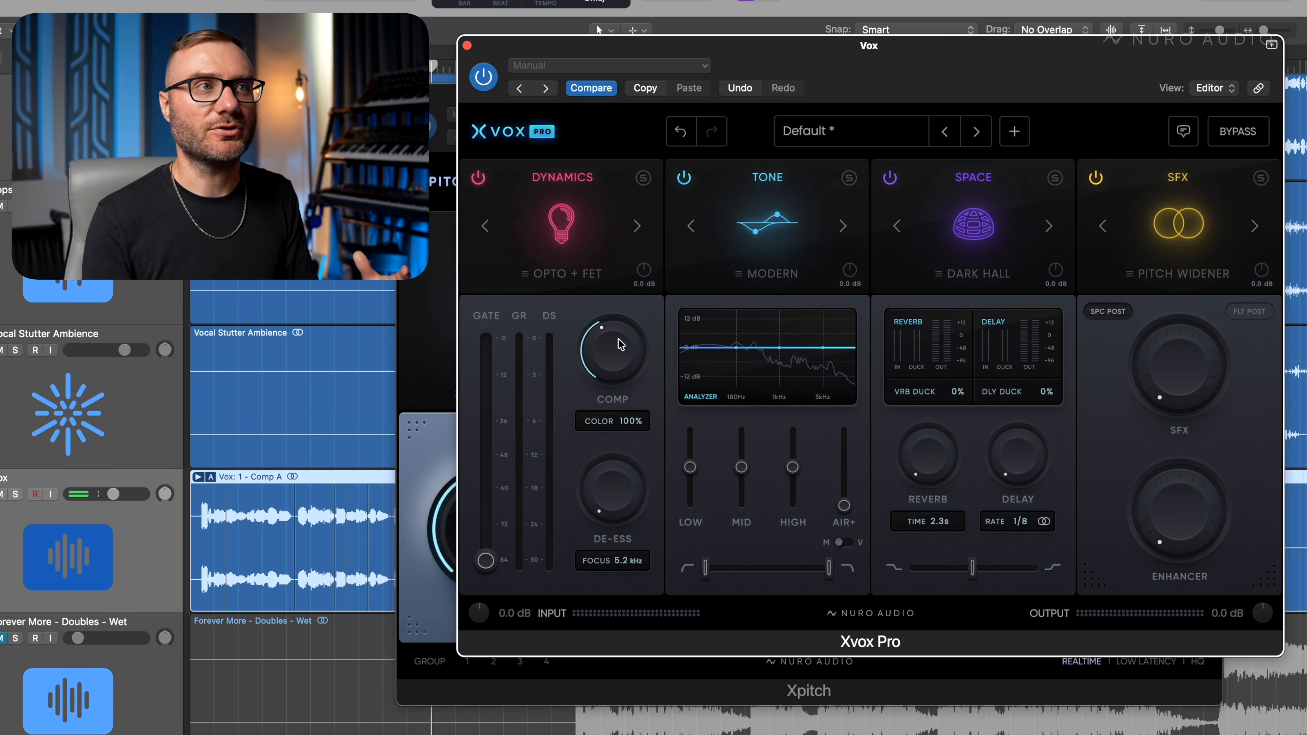
# Change the Dynamics model to Mobius and lower the compression amount slightly while listening to the vocal
pyautogui.click(566, 282)
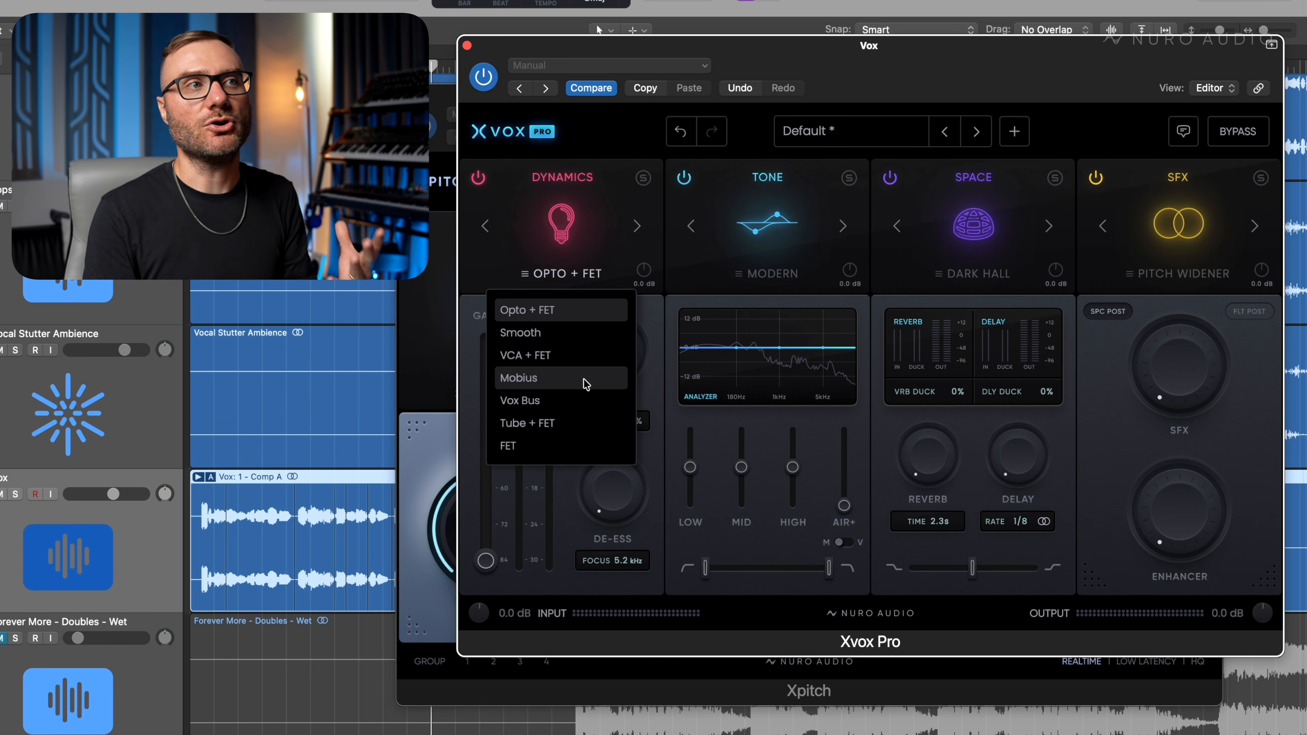
pyautogui.click(586, 384)
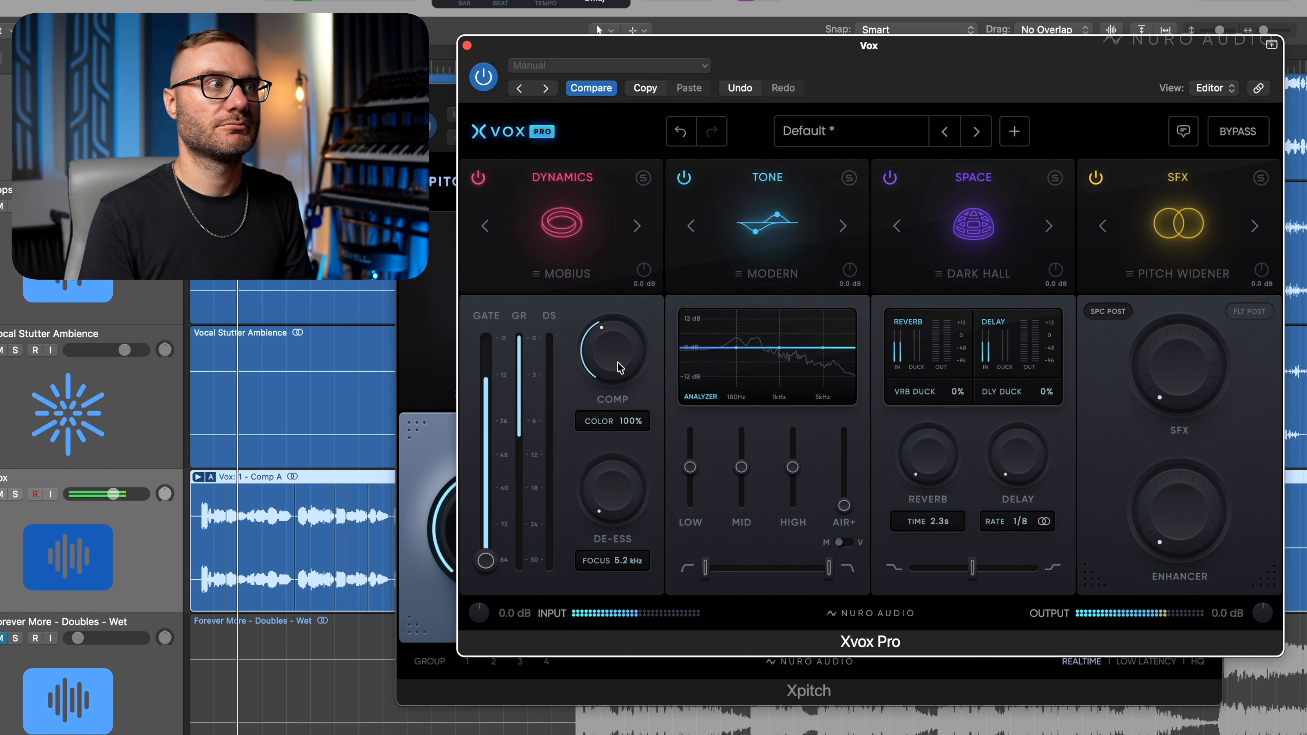
pyautogui.moveTo(618, 364); pyautogui.dragTo(617, 369)
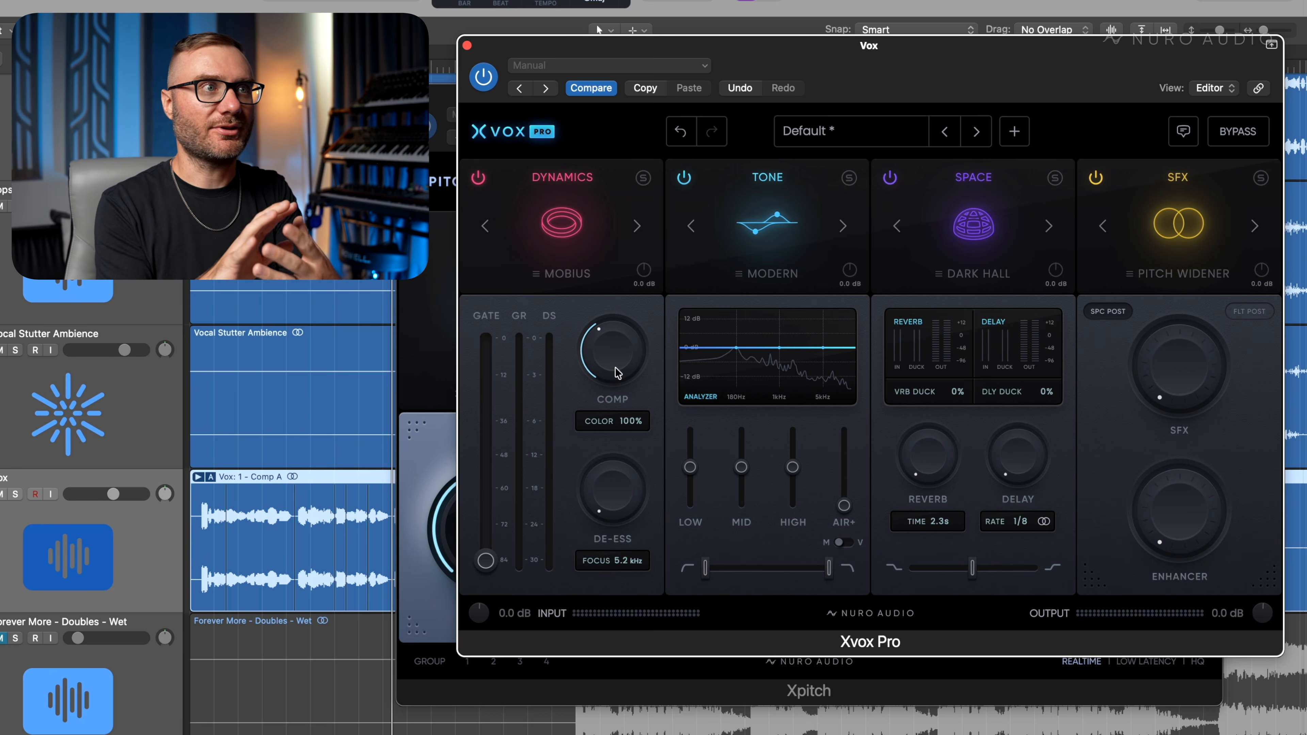
pyautogui.press('space')
pyautogui.moveTo(623, 374)
pyautogui.moveTo(623, 374); pyautogui.dragTo(623, 383)
pyautogui.press('space')
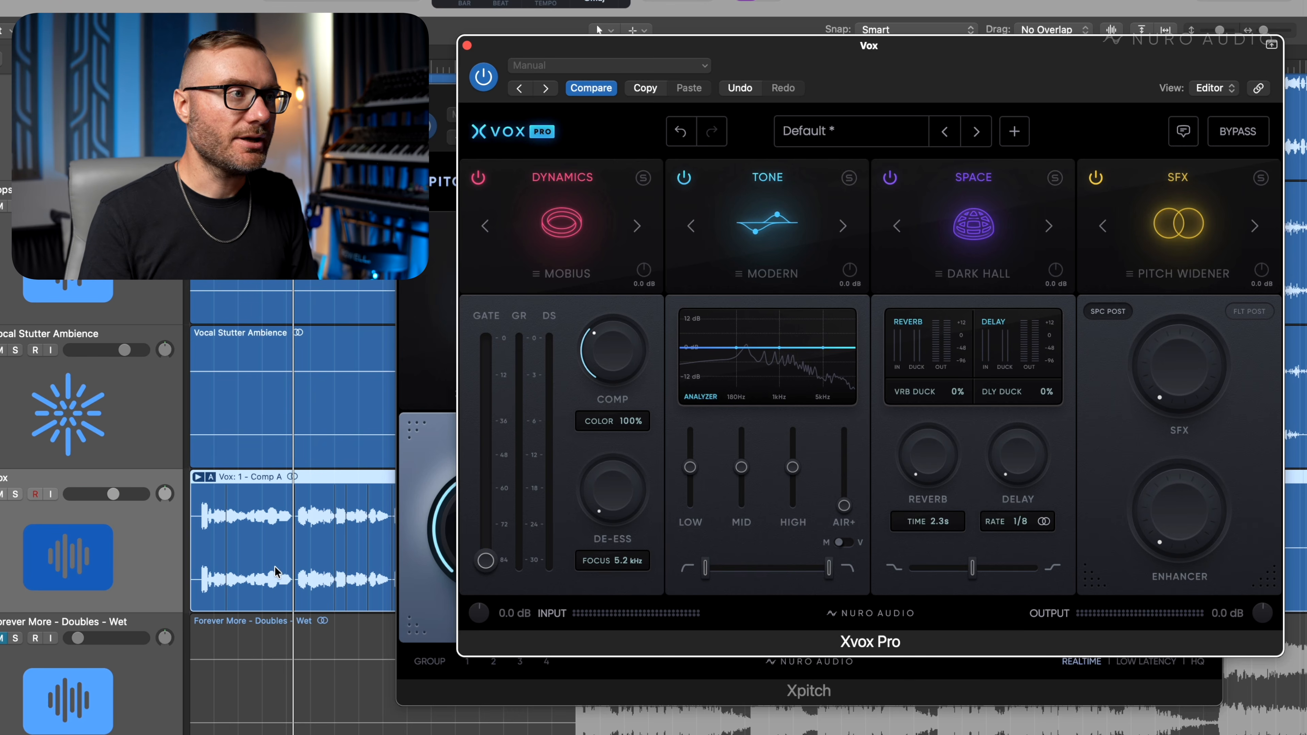
# Solo the vocal track and set the Dynamics gate threshold to slightly below -60 dB during playback
pyautogui.hotkey('ctrl', 's')
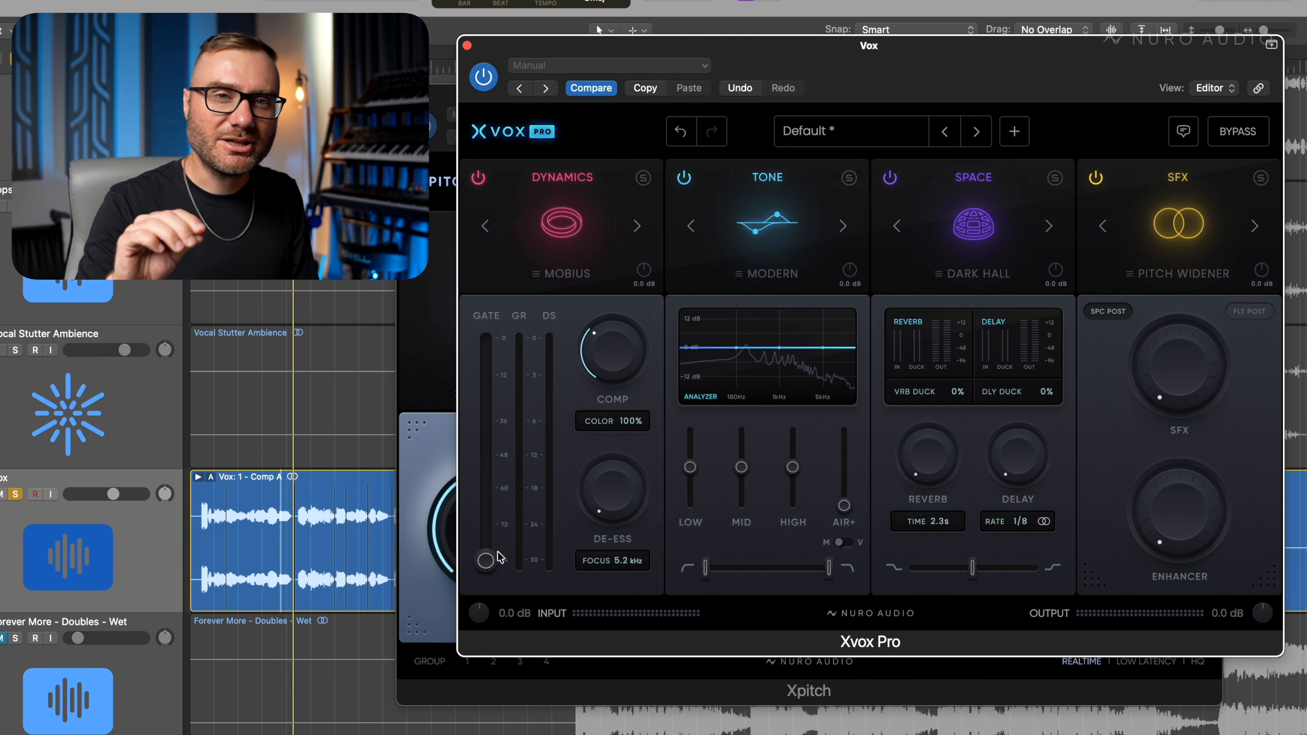
pyautogui.press('space')
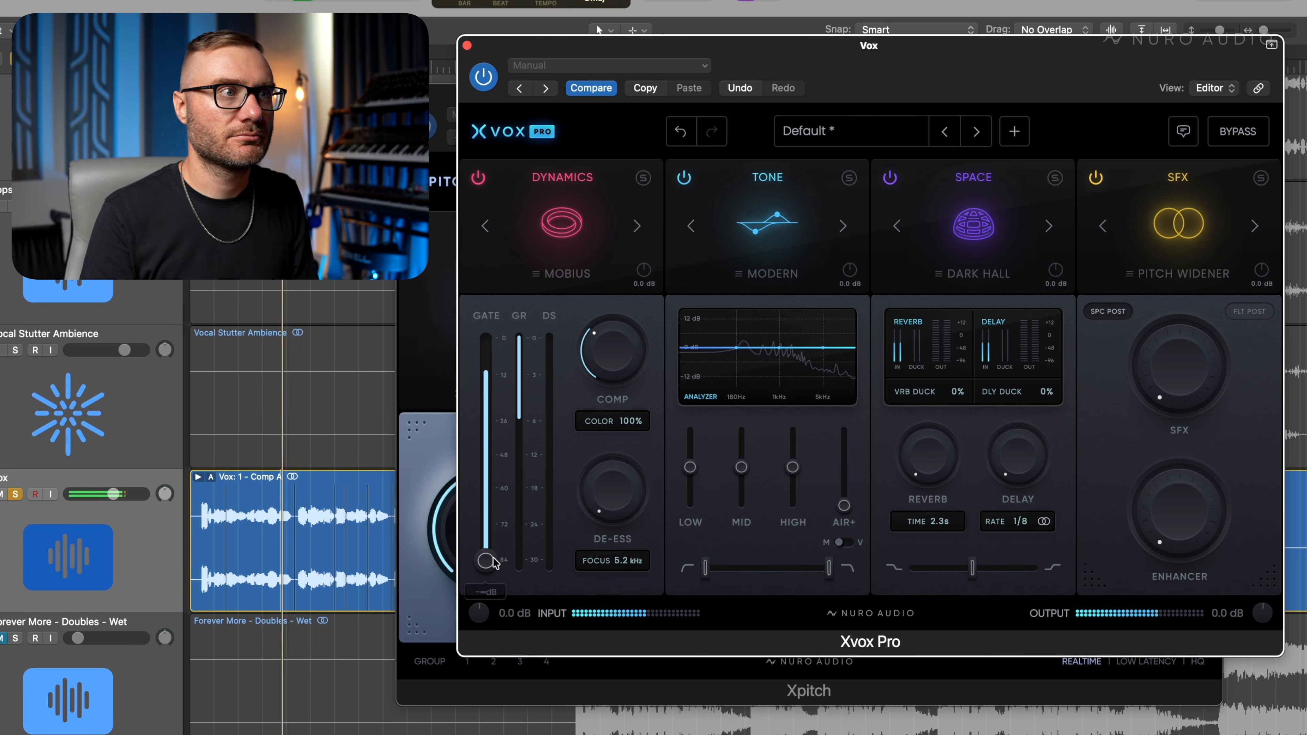
pyautogui.moveTo(492, 560); pyautogui.dragTo(492, 497)
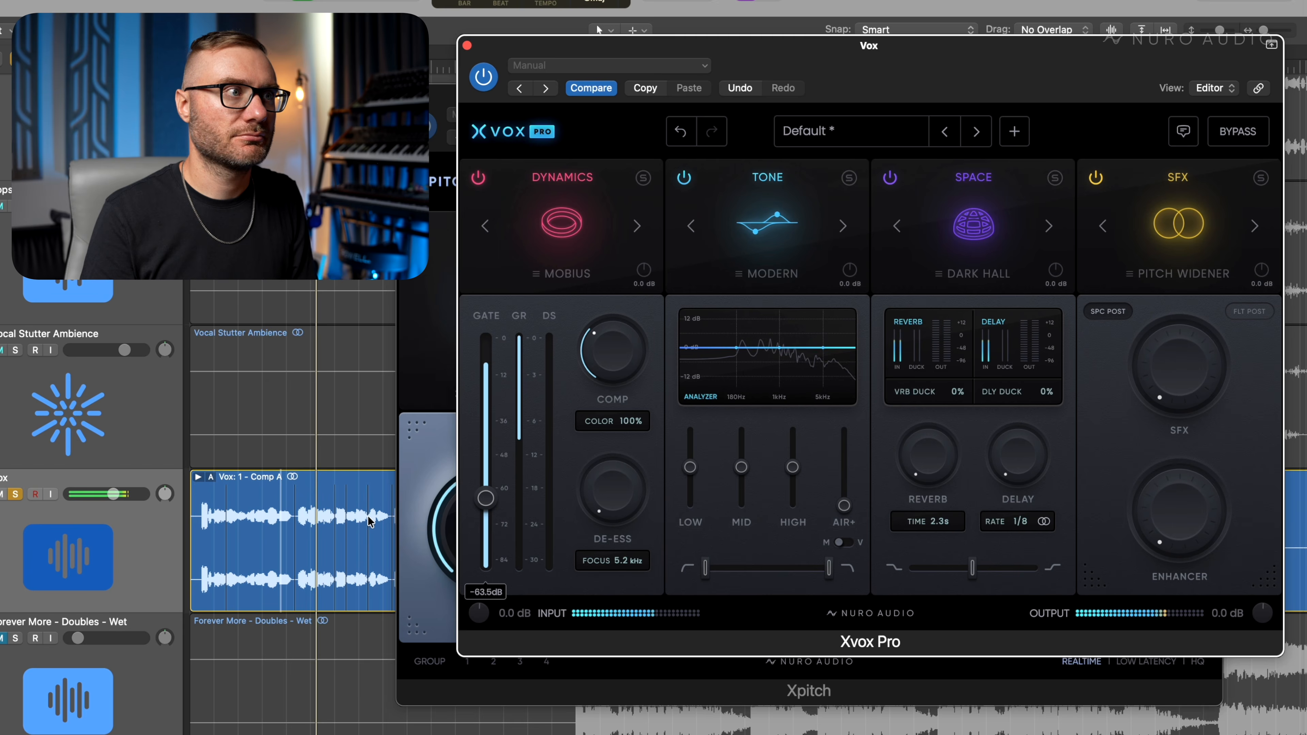
pyautogui.hscroll(4, 368, 517)
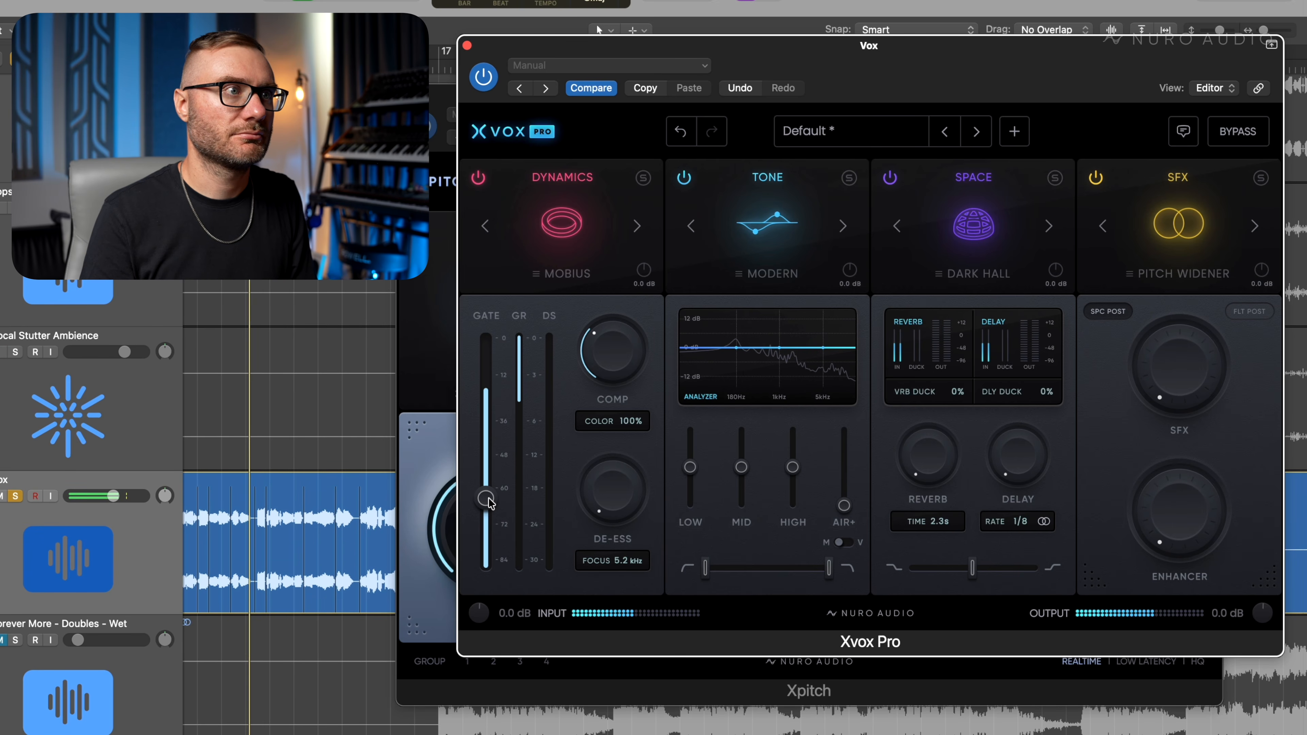
pyautogui.moveTo(489, 501); pyautogui.dragTo(488, 513)
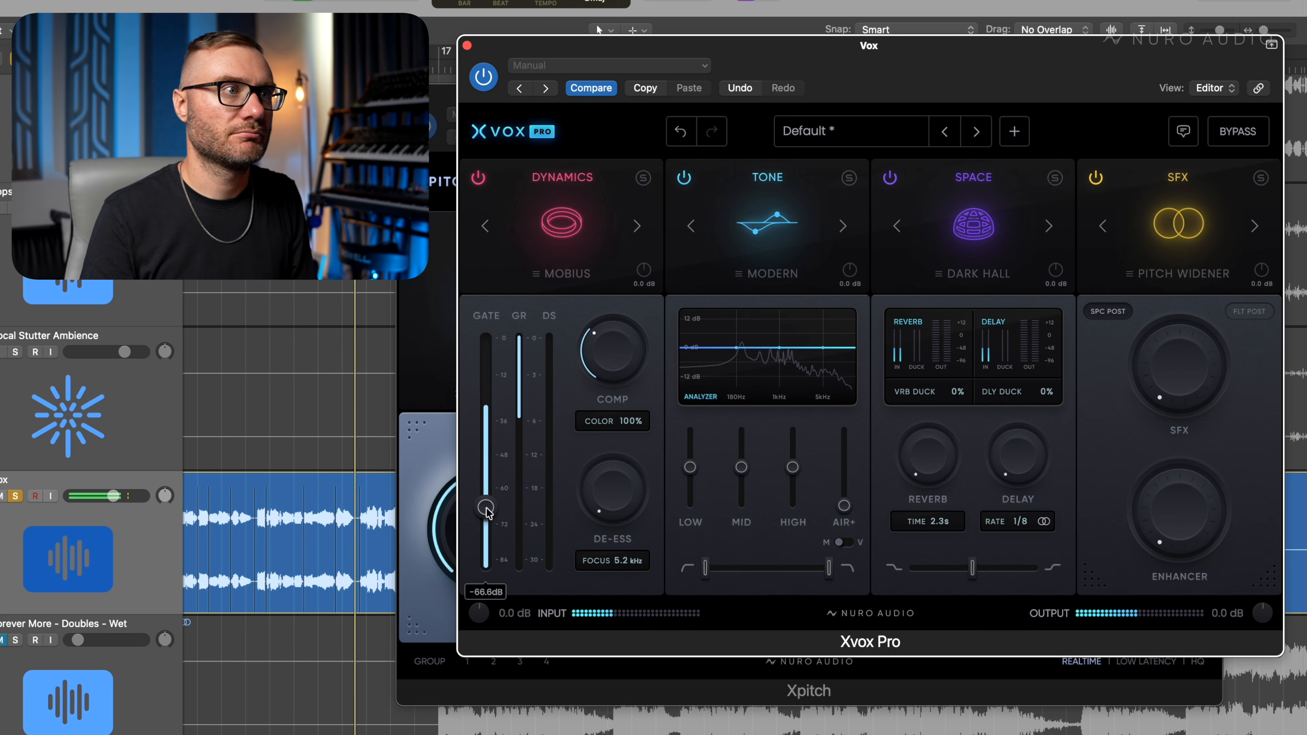
pyautogui.press('space')
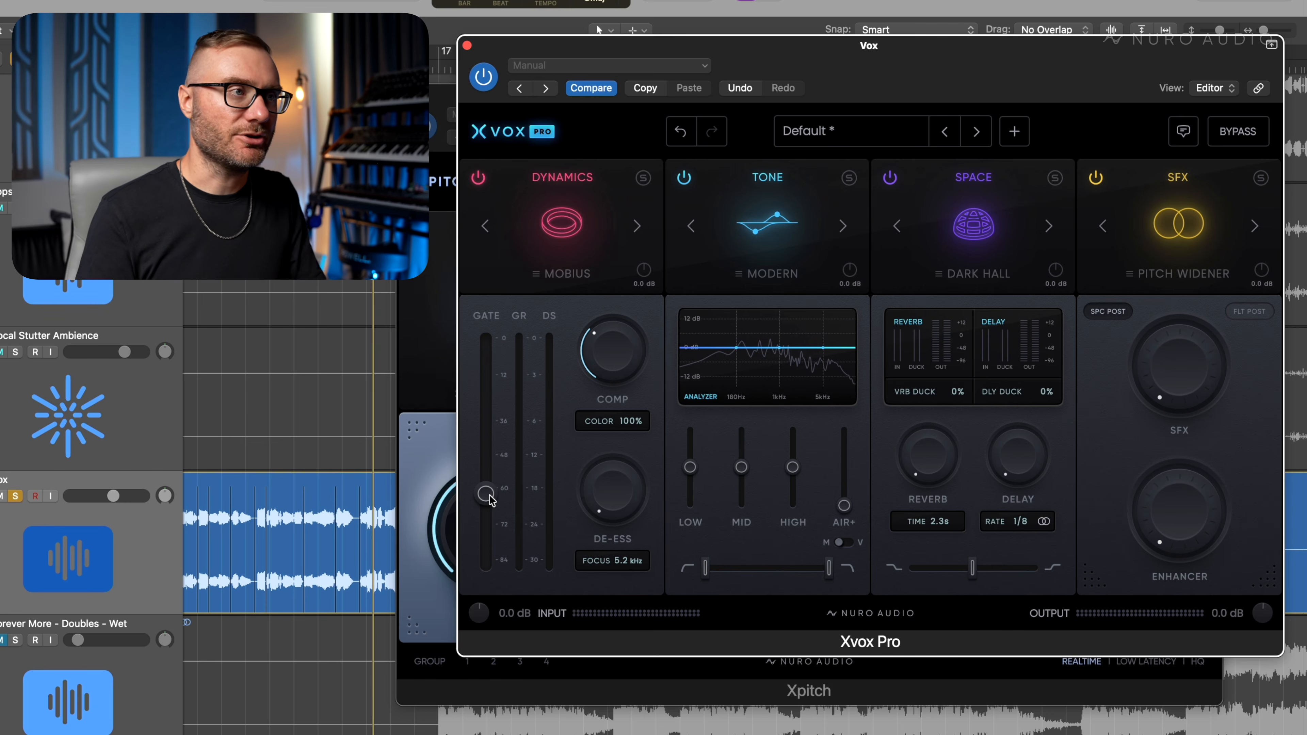
# Replay the gated vocal from its start and unsolo the track to hear it in the full mix
pyautogui.hscroll(-4, 339, 536)
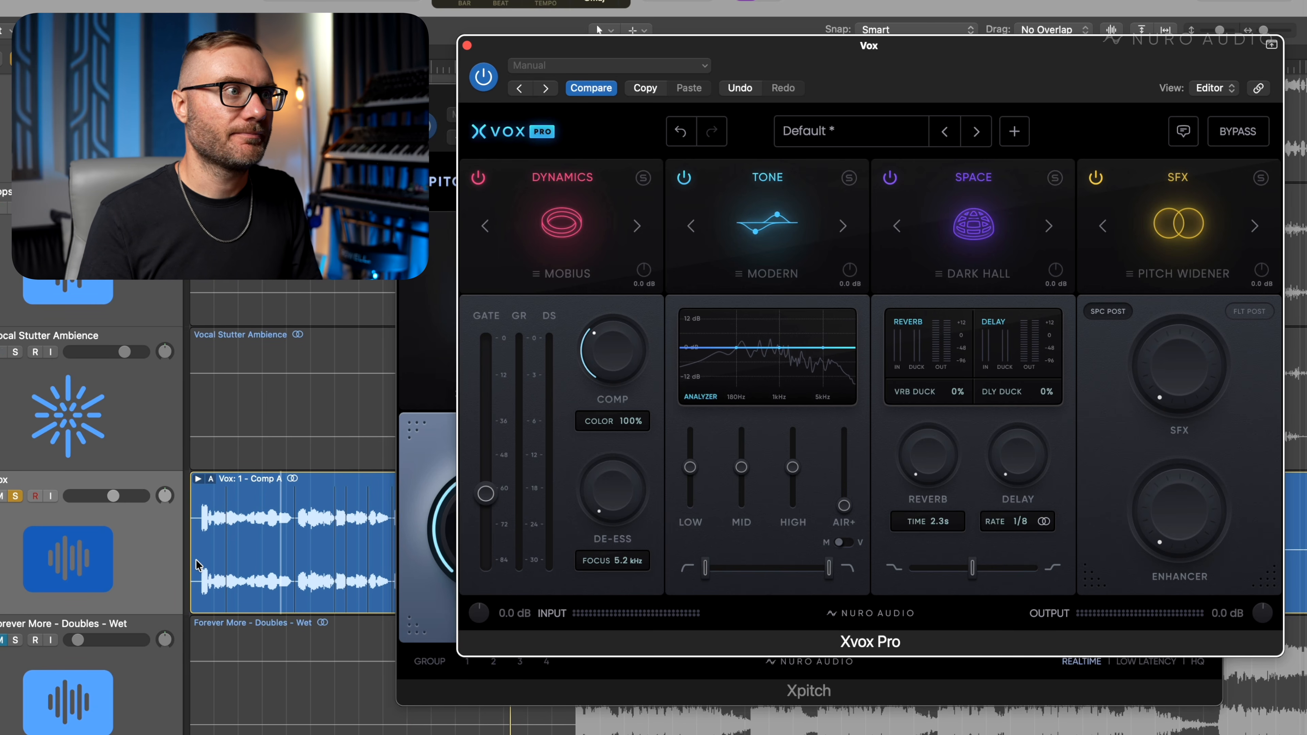
pyautogui.press('space')
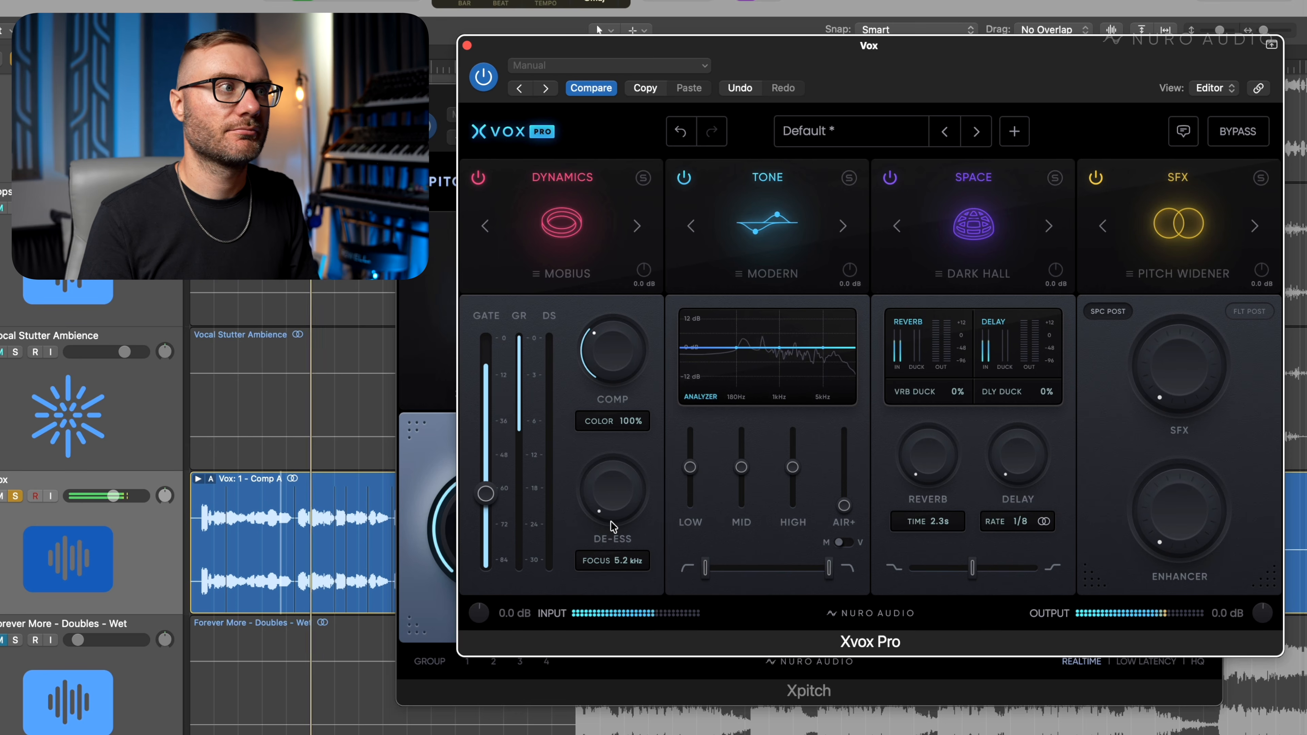
pyautogui.press('s')
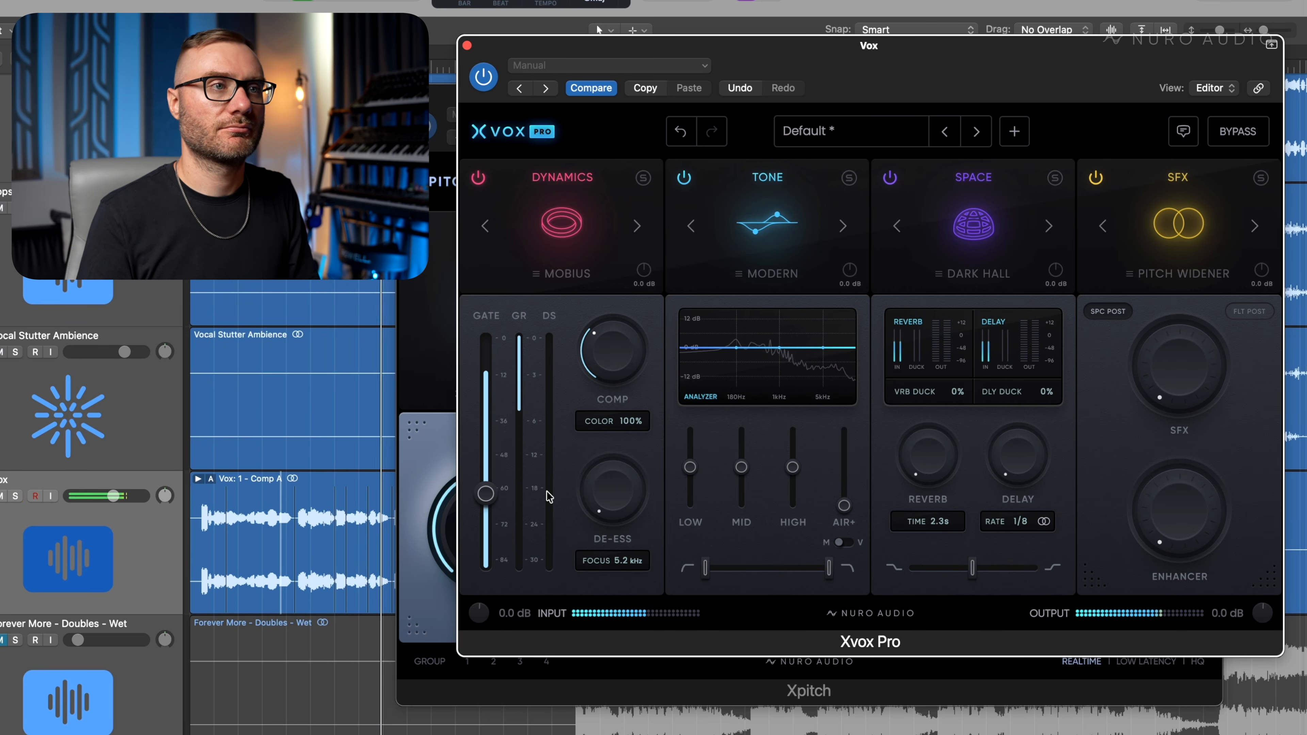
pyautogui.press('space')
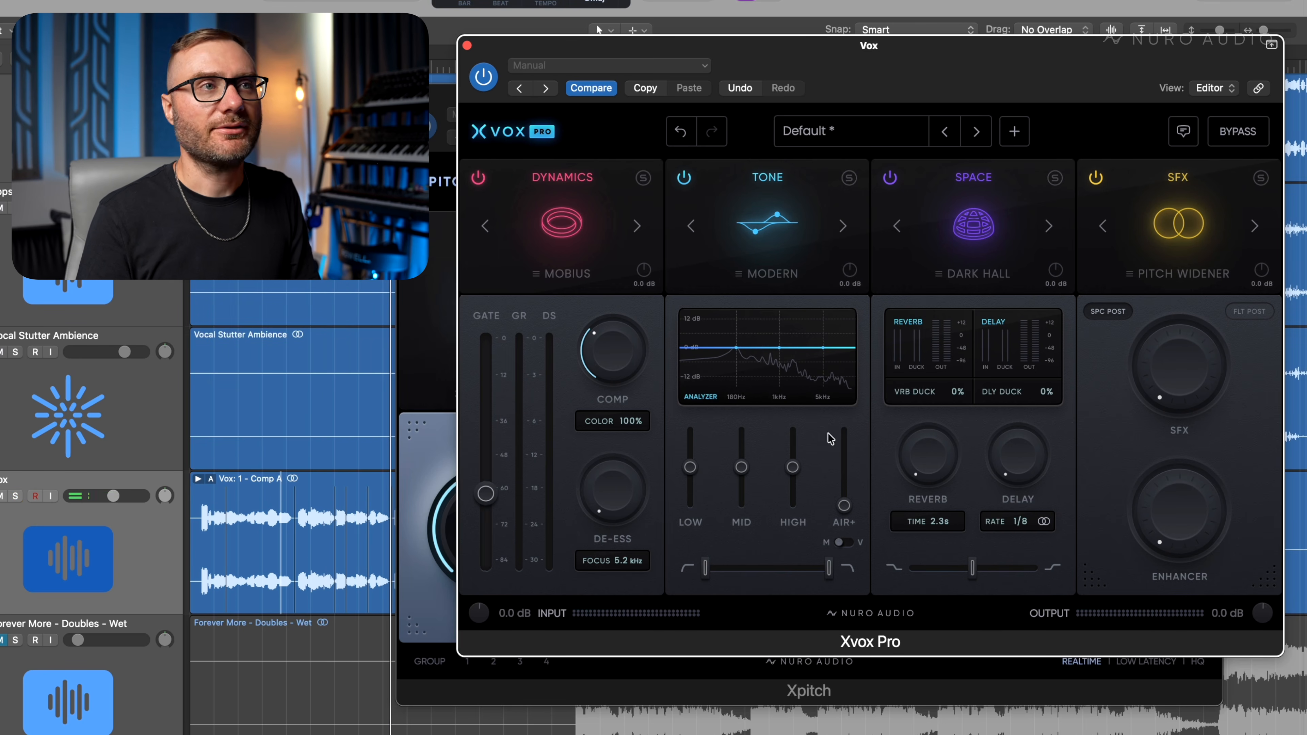
# Change the Tone model to Brit Clean, cut Low slightly, boost Mid, set High to +22% and raise the low-cut filter
pyautogui.click(843, 226)
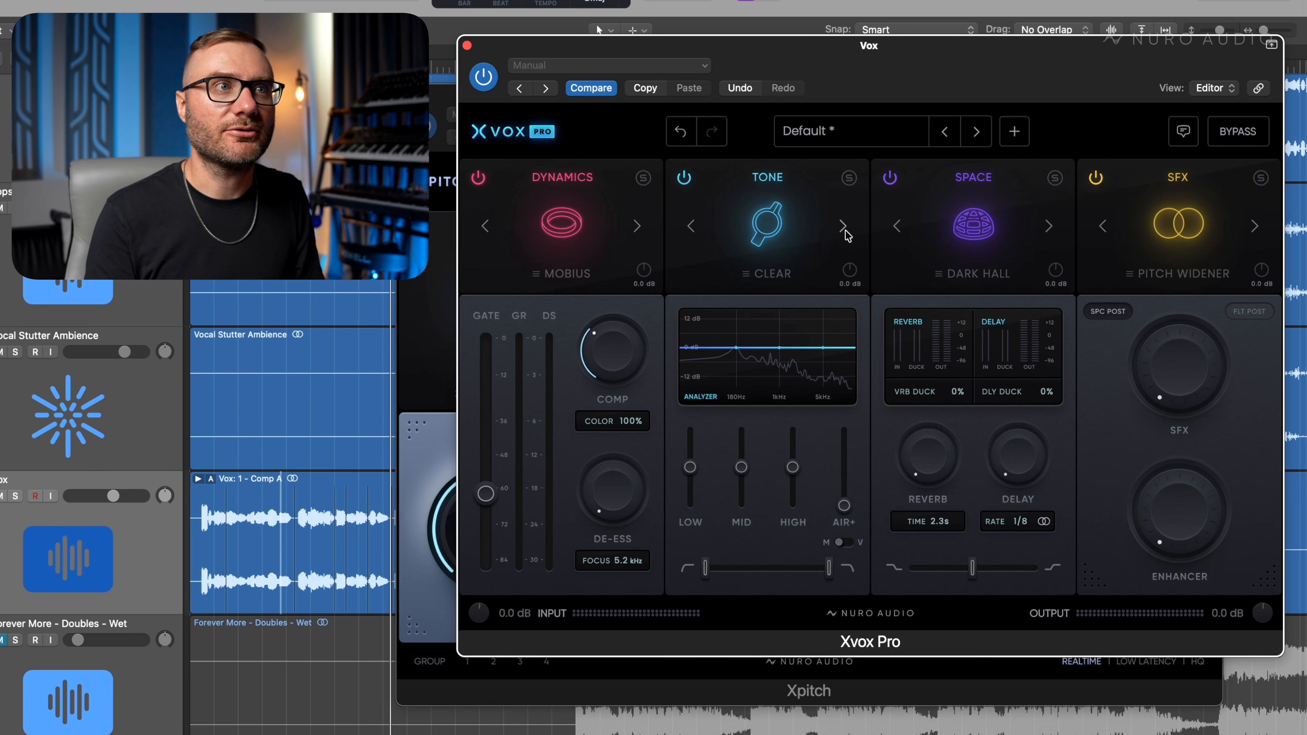
pyautogui.click(771, 276)
pyautogui.moveTo(793, 467)
pyautogui.mouseDown()
pyautogui.moveTo(793, 453)
pyautogui.moveTo(742, 464)
pyautogui.moveTo(792, 458)
pyautogui.mouseUp()
pyautogui.moveTo(690, 467); pyautogui.dragTo(691, 476)
pyautogui.moveTo(706, 567); pyautogui.dragTo(721, 568)
pyautogui.moveTo(795, 471); pyautogui.dragTo(797, 474)
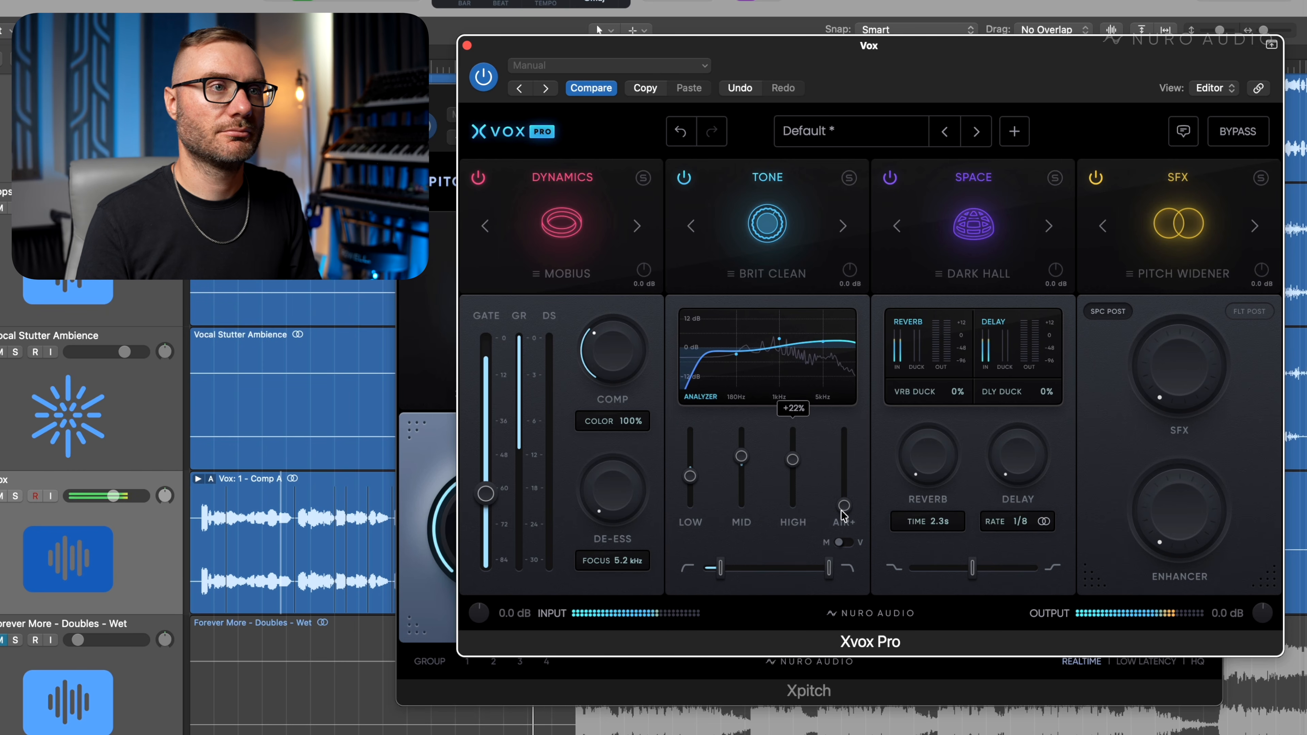
# Set Air+ to 38% in V mode and lower the Dynamics output to about -3.6 dB during playback
pyautogui.moveTo(842, 510); pyautogui.dragTo(846, 491)
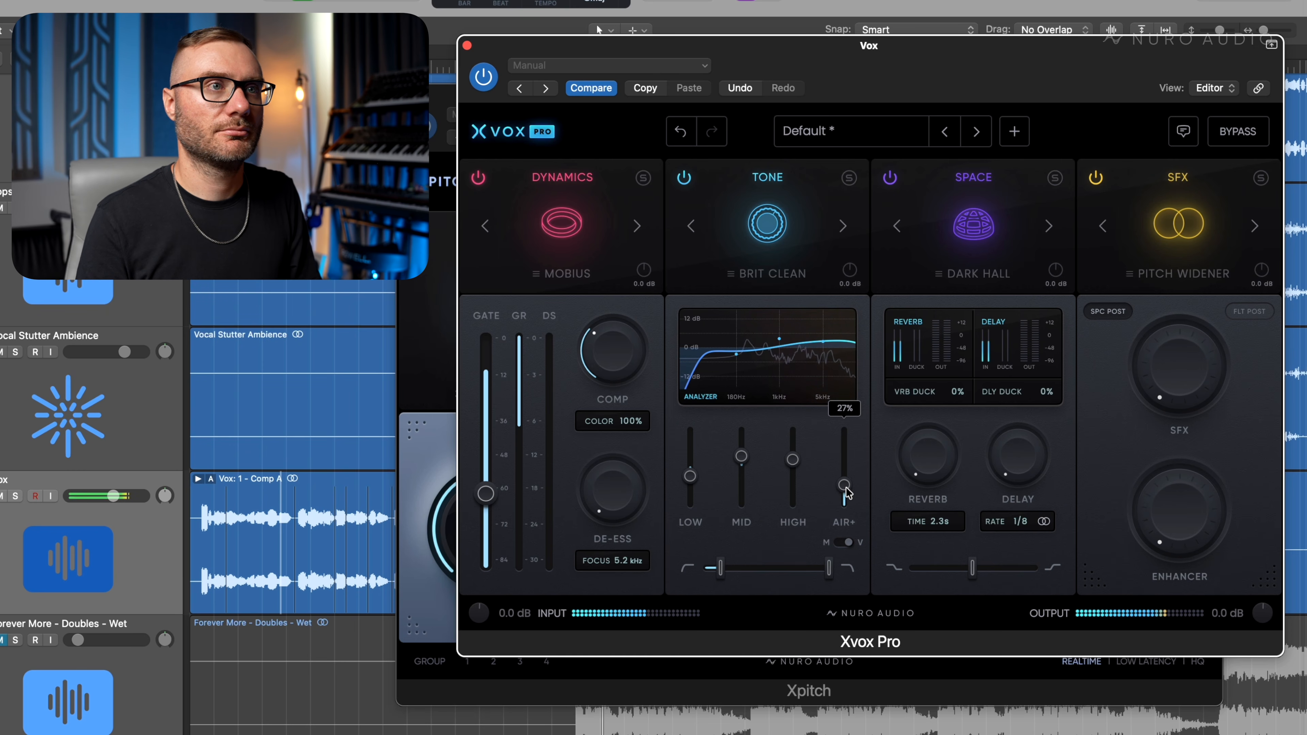
pyautogui.moveTo(848, 479); pyautogui.dragTo(850, 473)
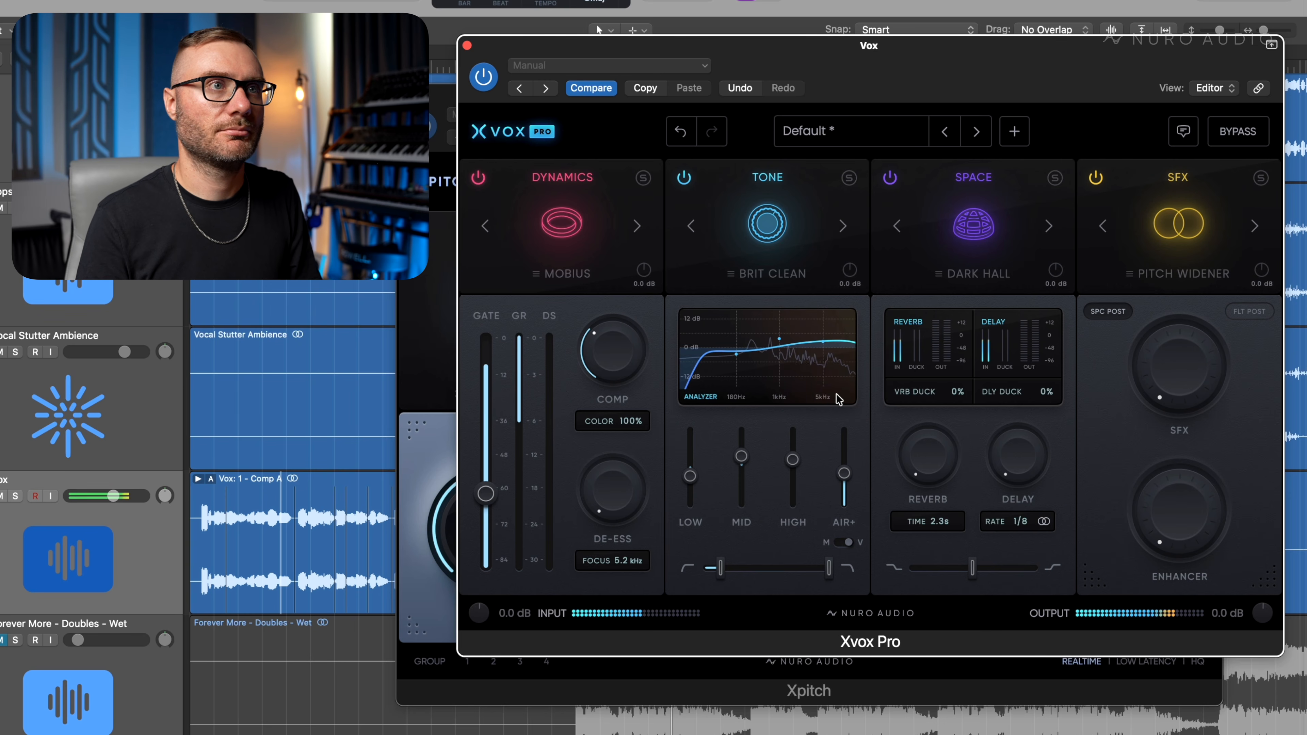
pyautogui.press('space')
pyautogui.moveTo(643, 273); pyautogui.dragTo(639, 298)
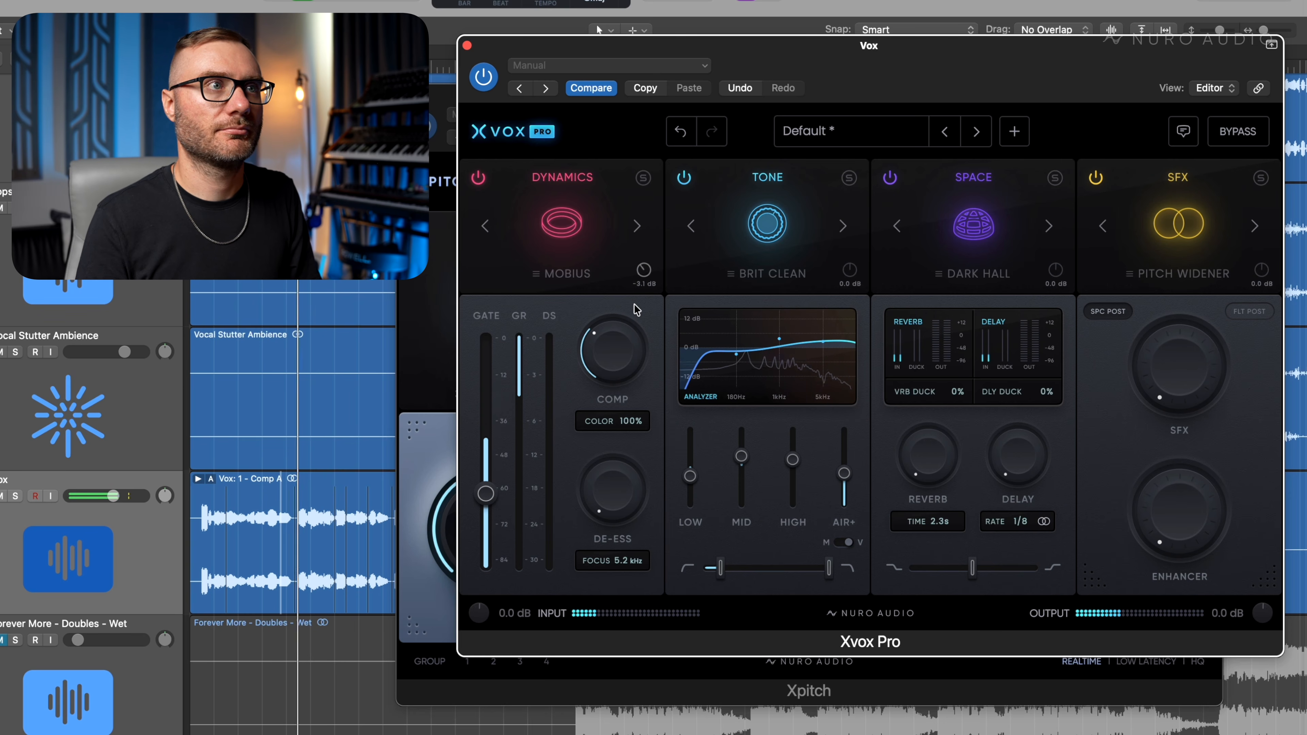
pyautogui.moveTo(845, 473); pyautogui.dragTo(848, 483)
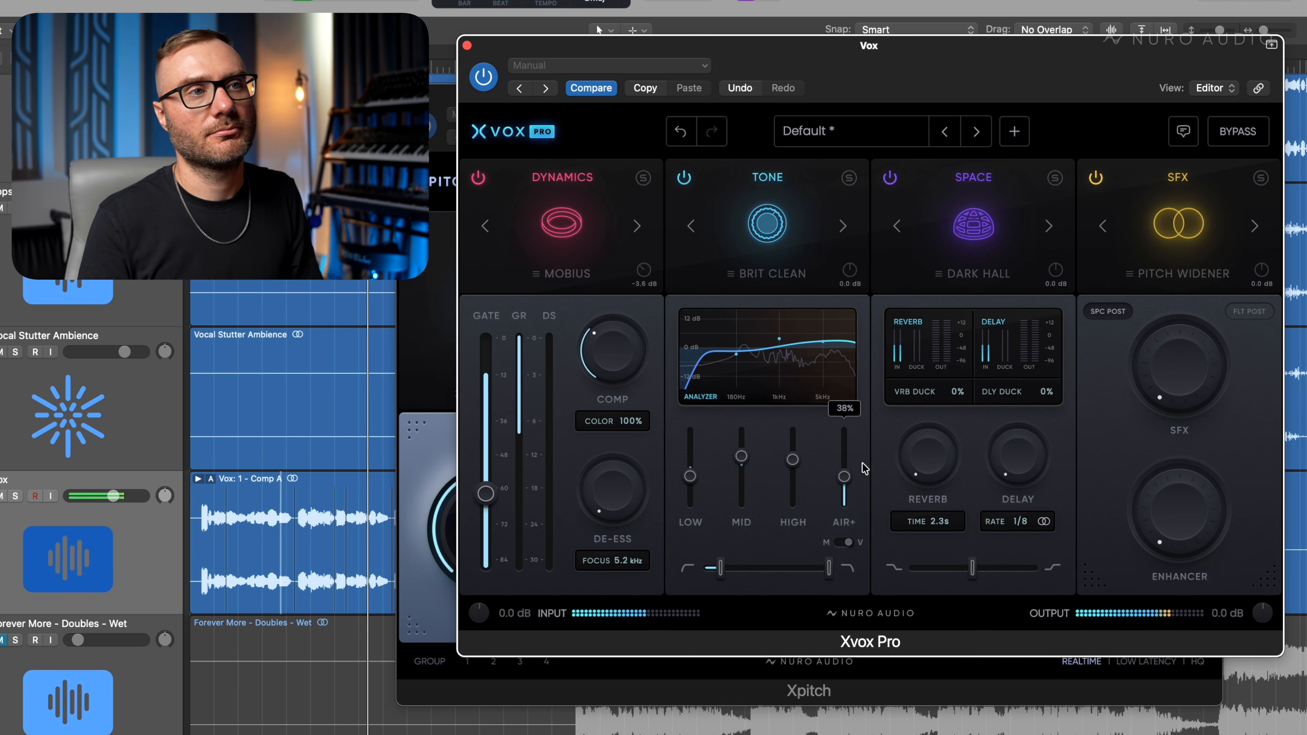
pyautogui.press('space')
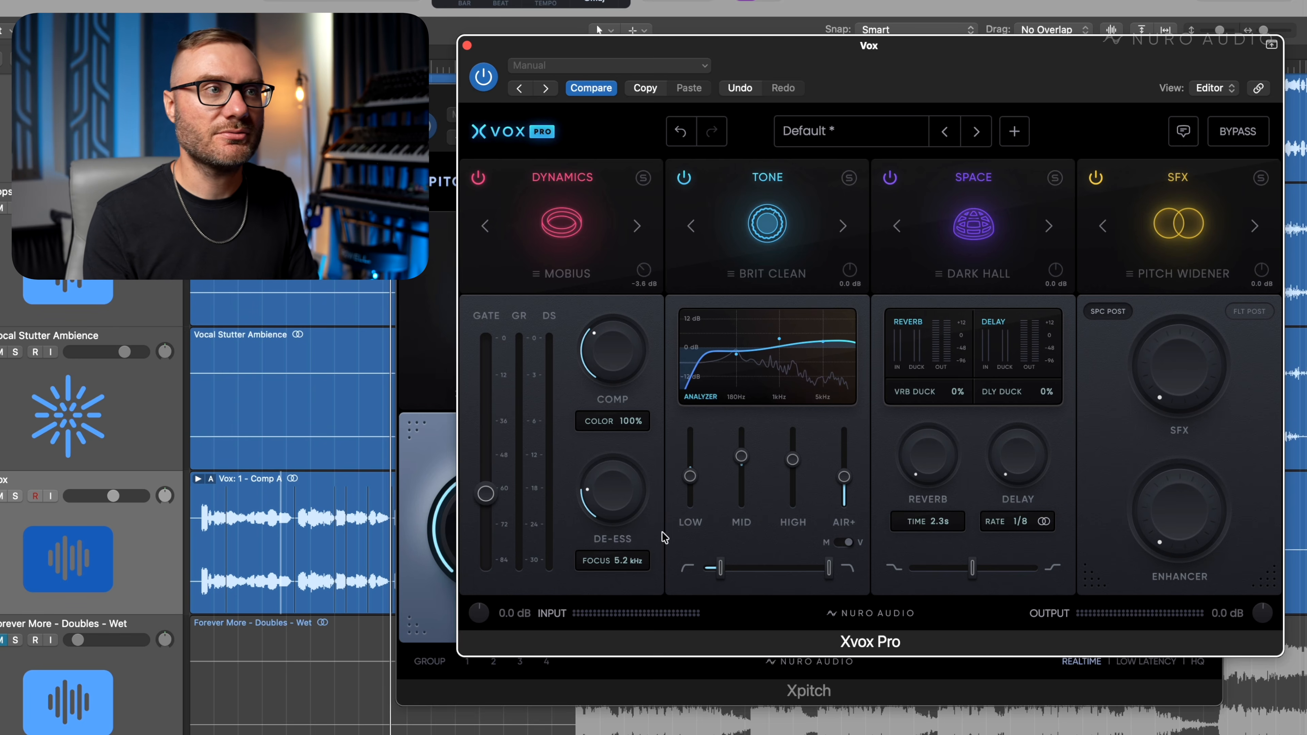
# Set the Dynamics de-esser amount to 39% while the vocal plays
pyautogui.press('space')
pyautogui.moveTo(629, 505); pyautogui.dragTo(630, 441)
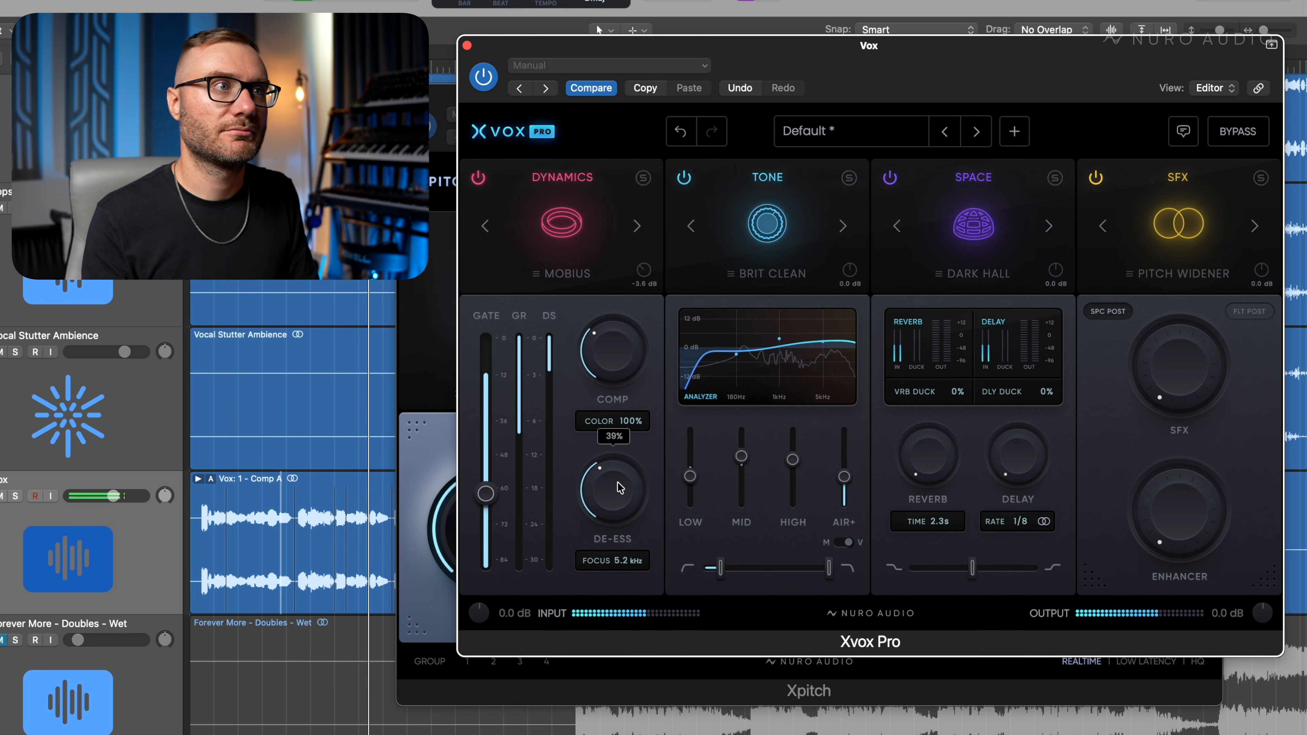
pyautogui.press('space')
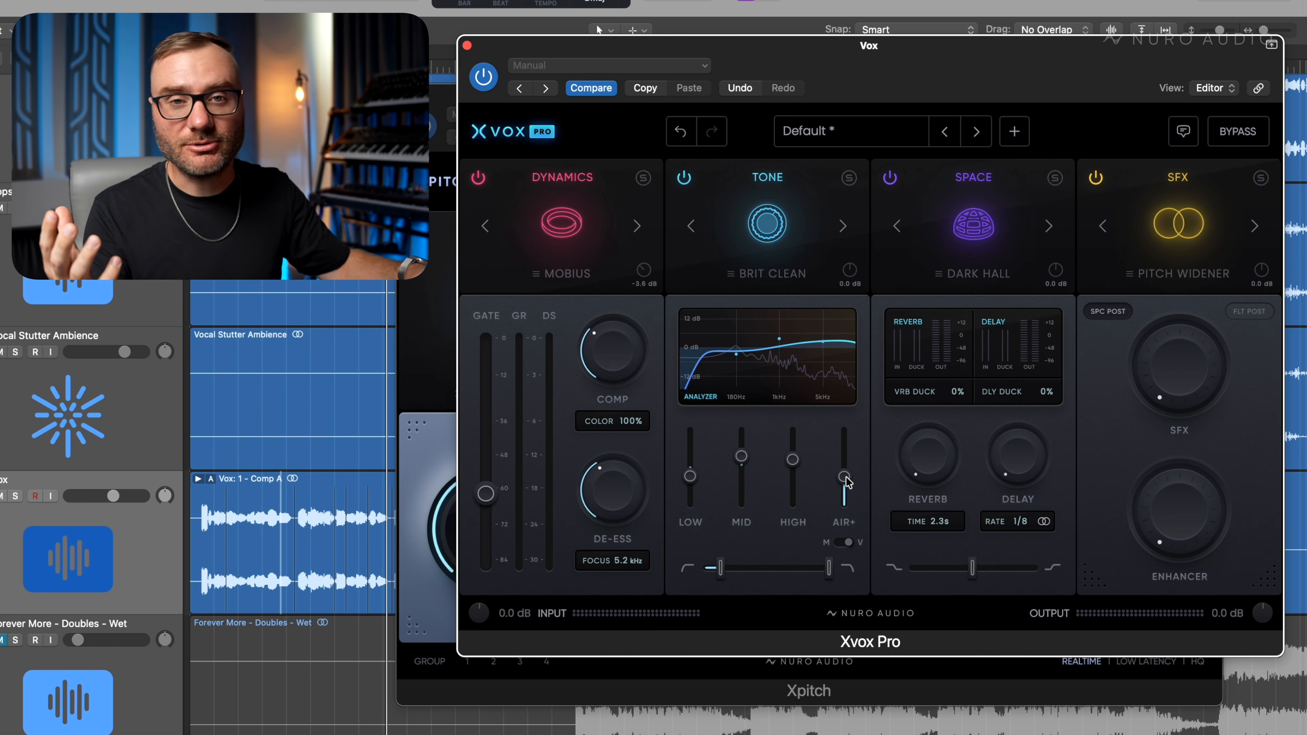
# Lower the Tone section's Air+ amount slightly while listening to the de-essed vocal
pyautogui.press('space')
pyautogui.moveTo(849, 483); pyautogui.dragTo(849, 484)
pyautogui.moveTo(631, 506)
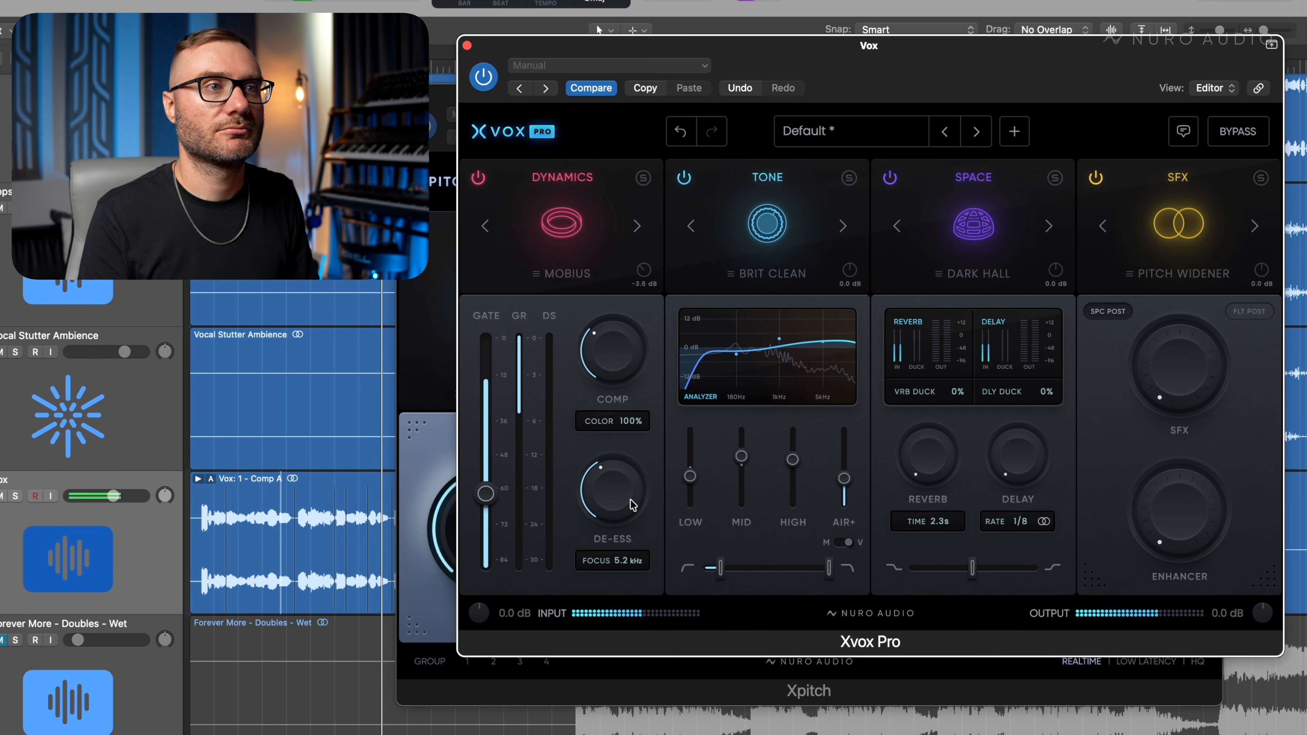
pyautogui.moveTo(844, 478); pyautogui.dragTo(844, 482)
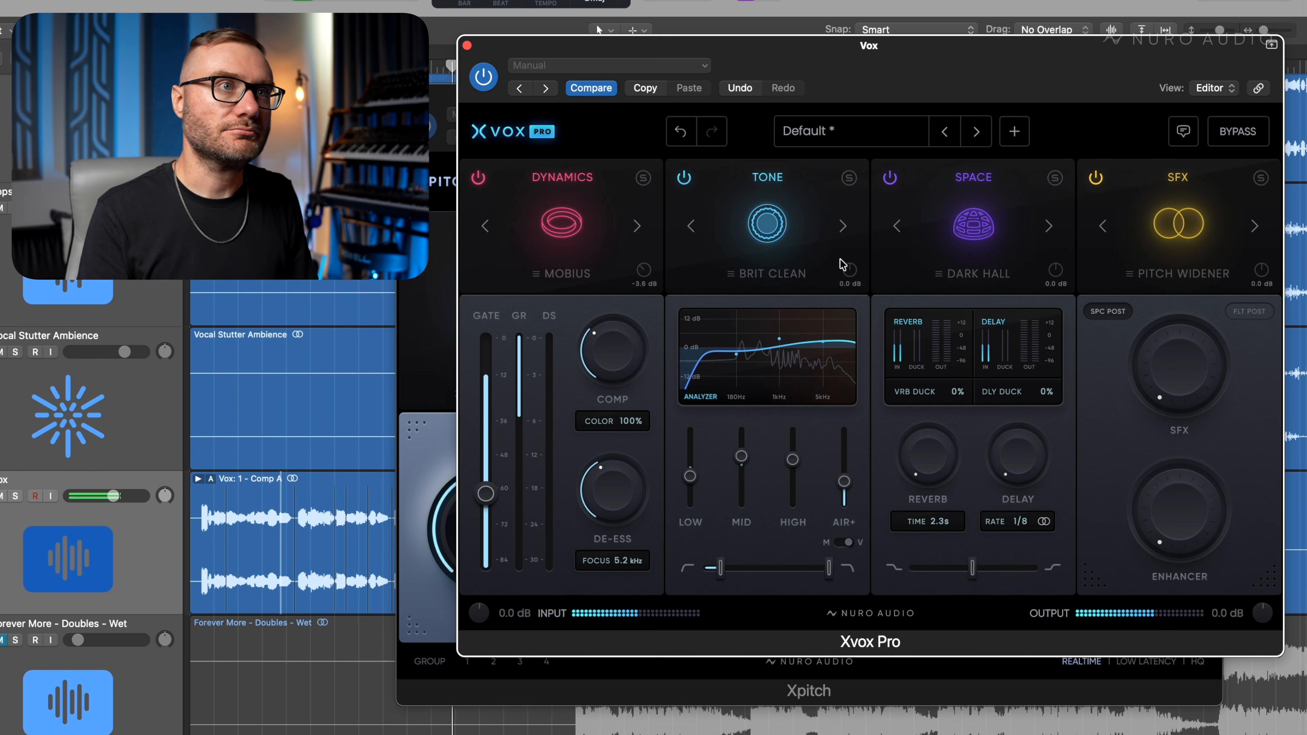
# Audition the Tone models, including Vintage, Vintage Tube, NYC and Modern, against the playing vocal and return to Brit Clean
pyautogui.click(772, 274)
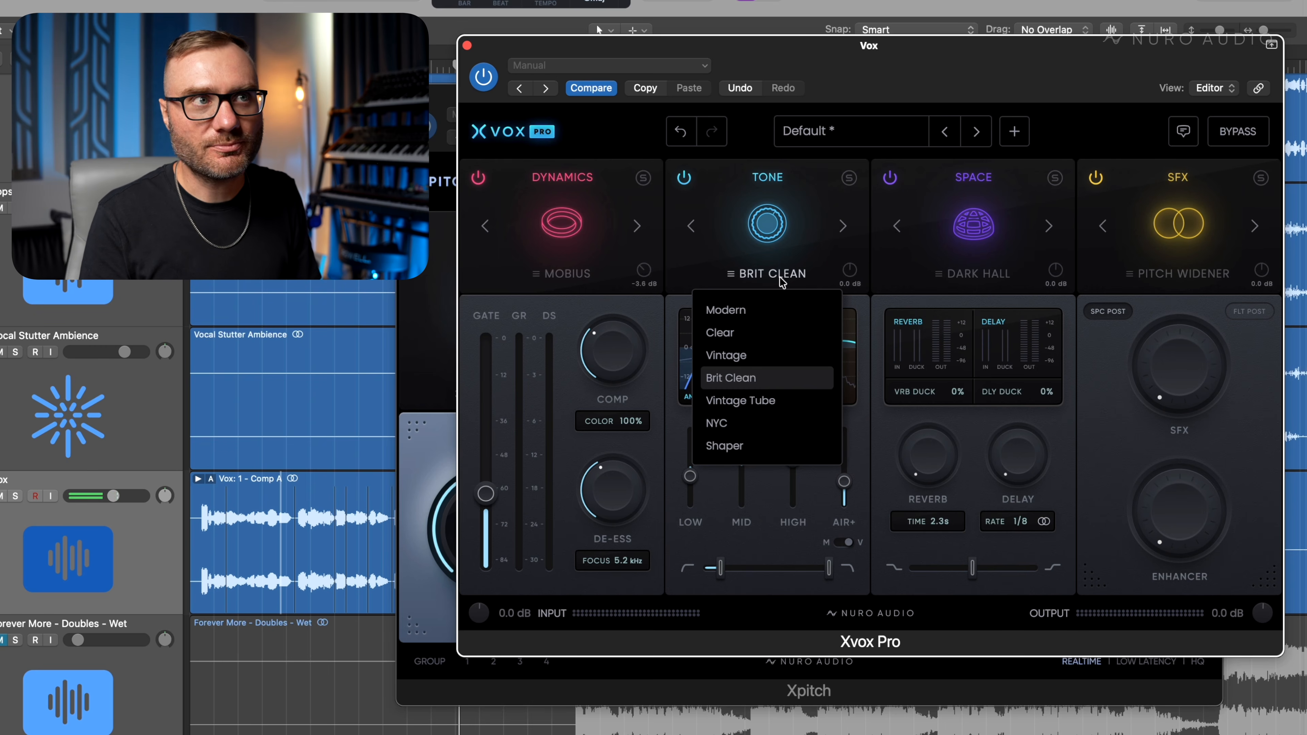
pyautogui.click(868, 335)
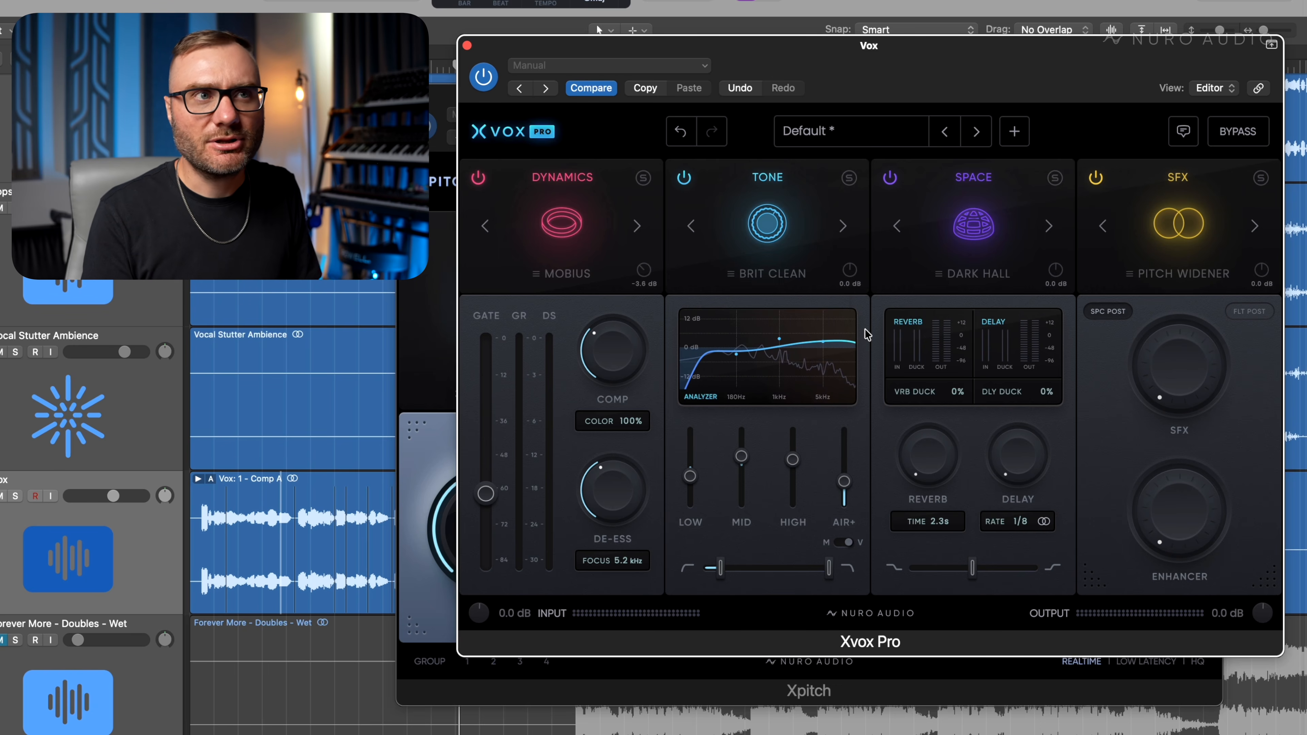
pyautogui.click(841, 226)
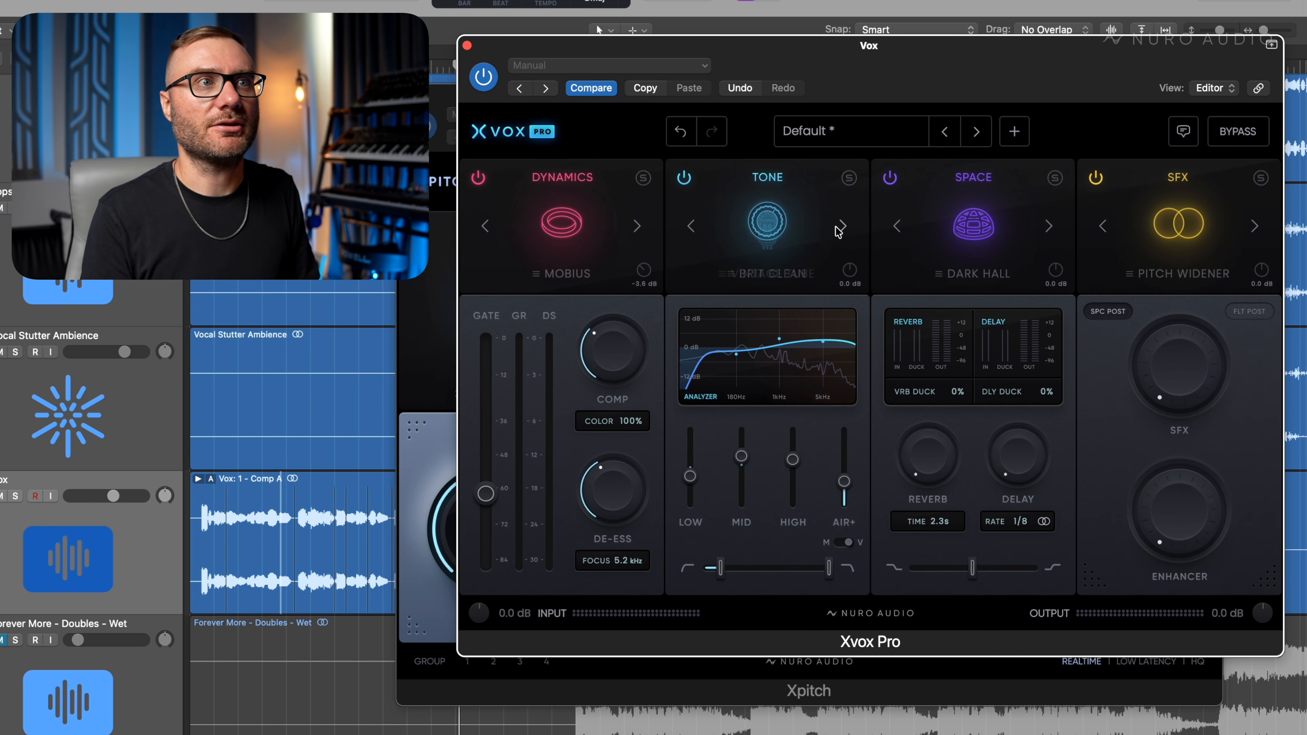
pyautogui.click(841, 226)
pyautogui.click(841, 227)
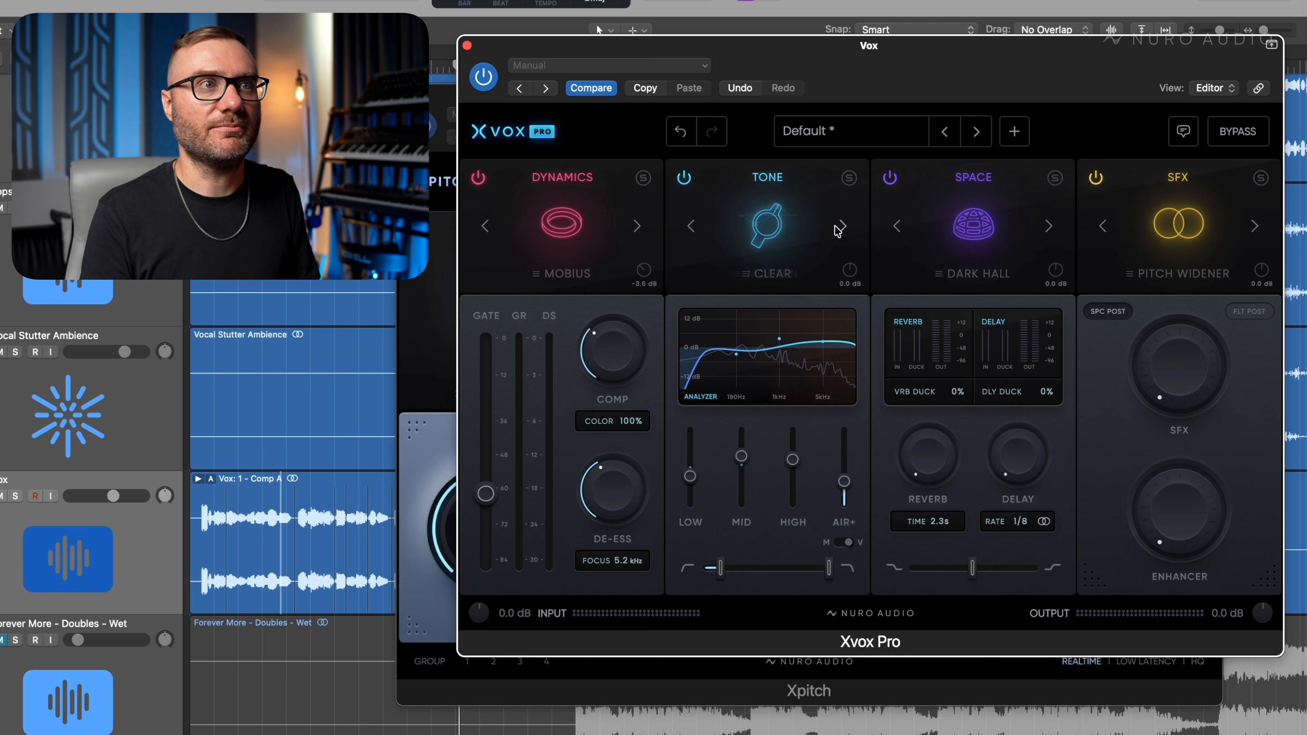
pyautogui.press('space')
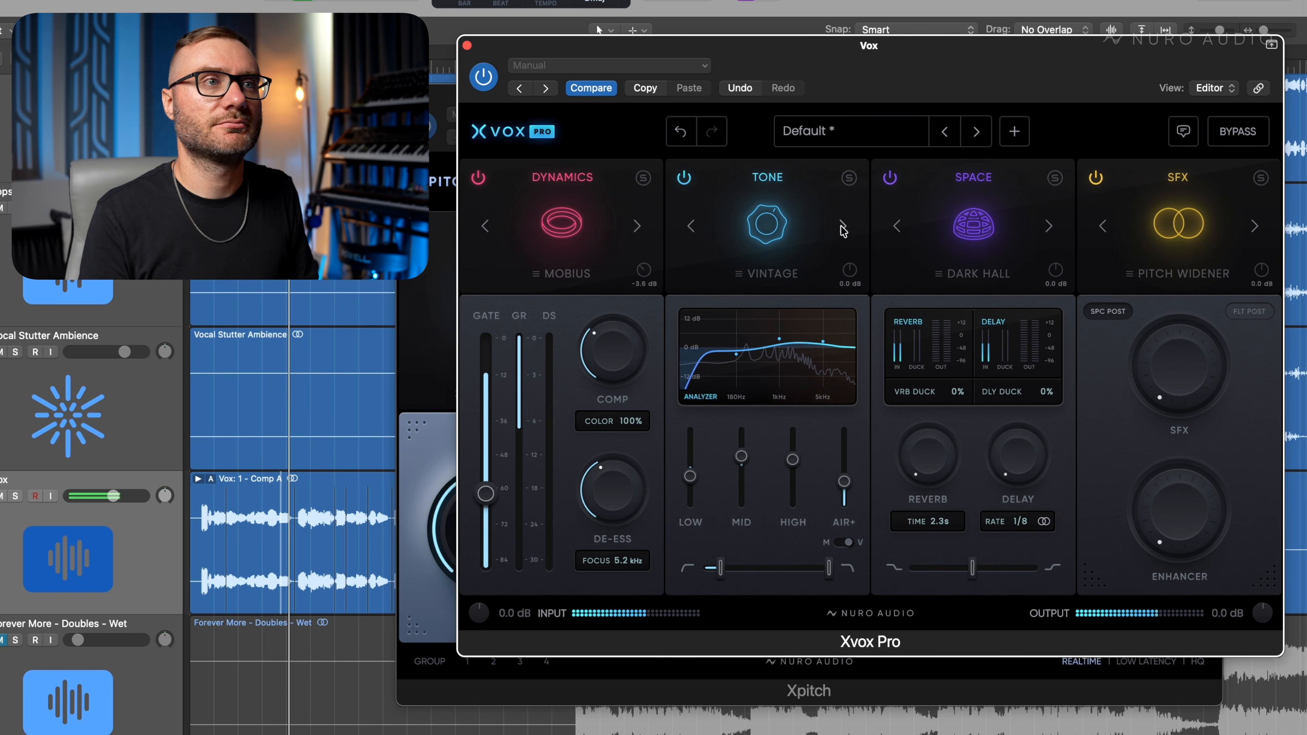
pyautogui.click(840, 227)
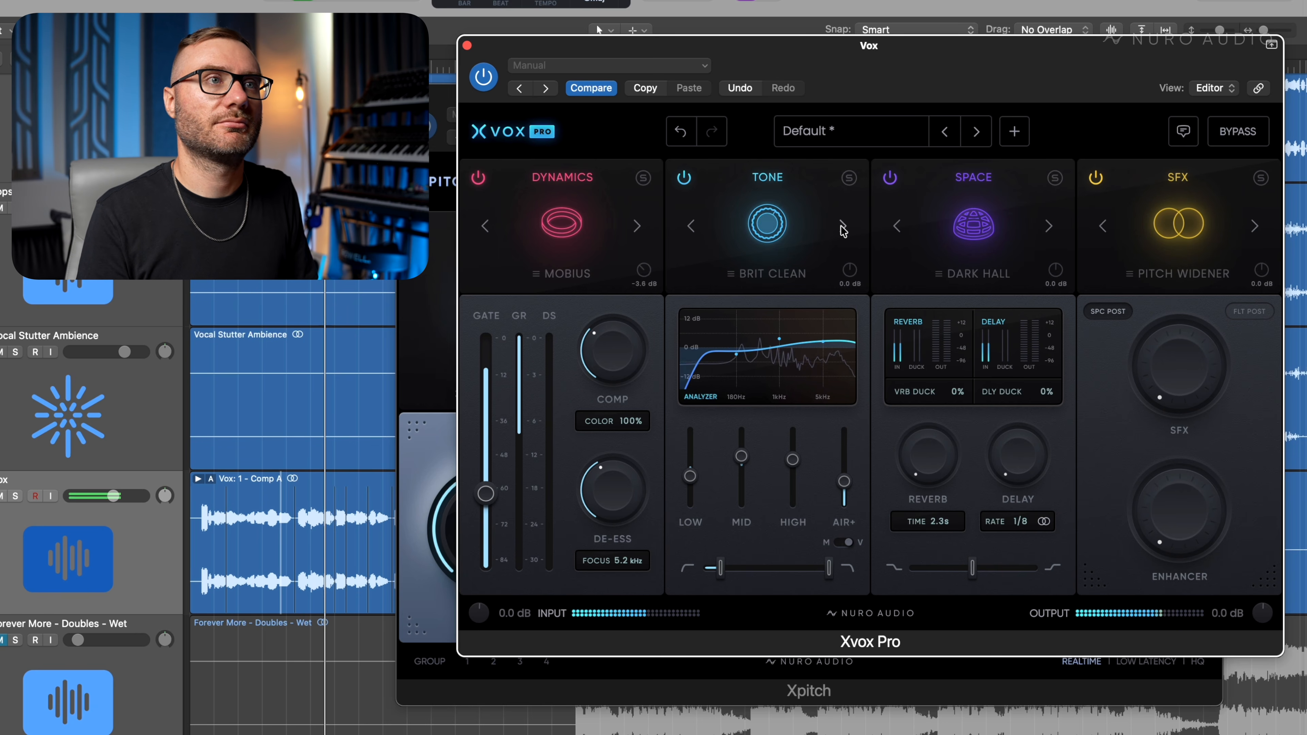
pyautogui.click(843, 226)
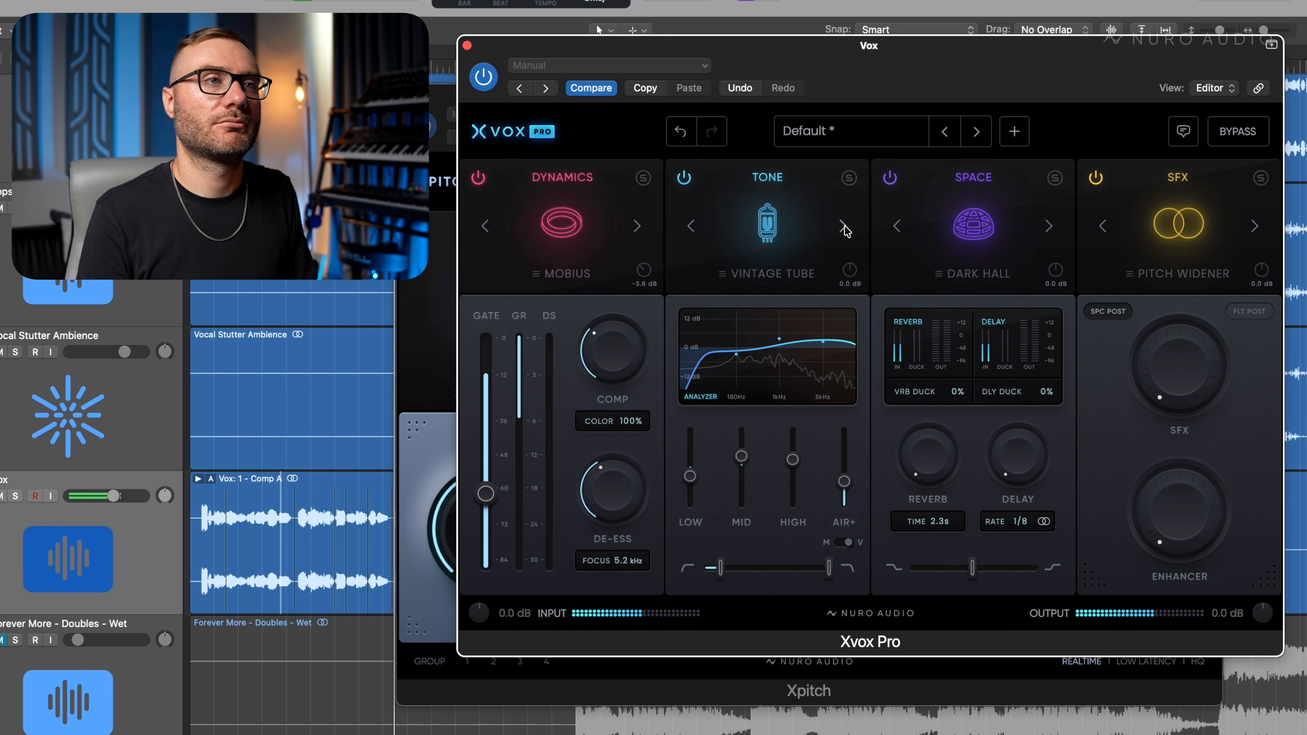
pyautogui.click(843, 226)
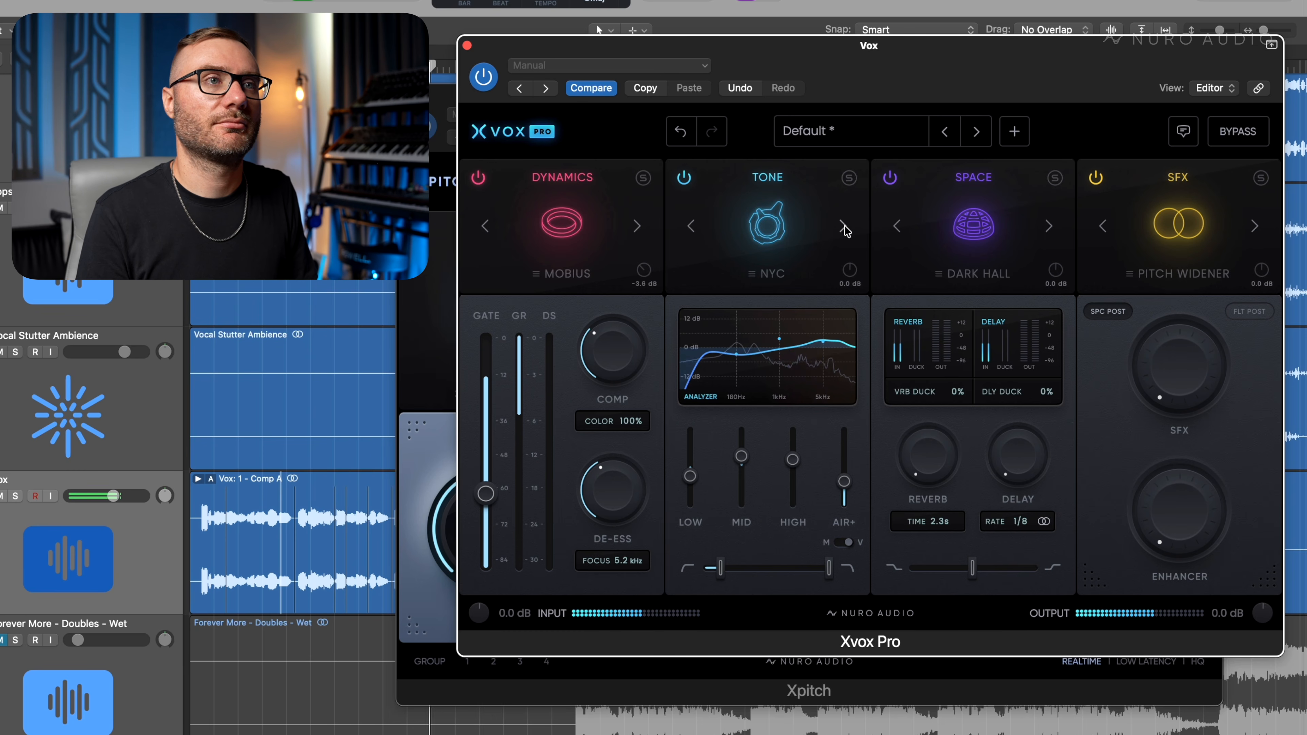
pyautogui.click(843, 226)
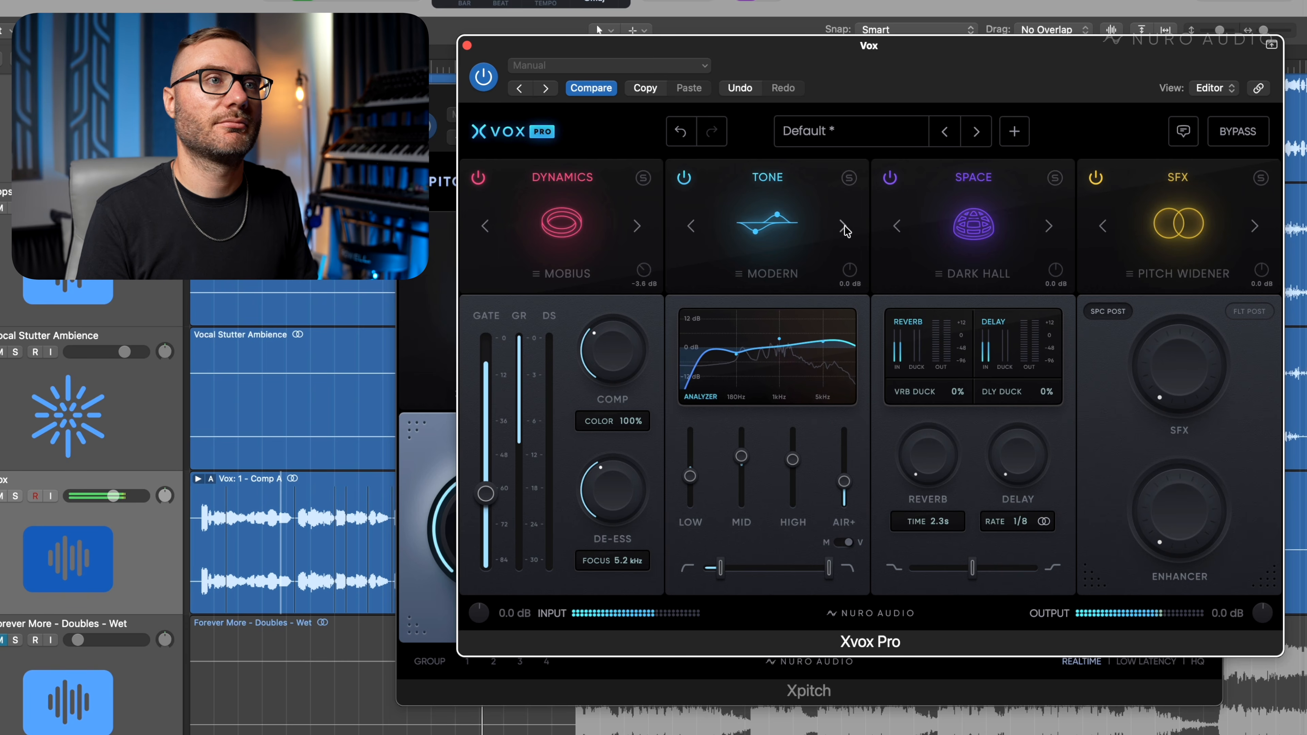
pyautogui.click(843, 227)
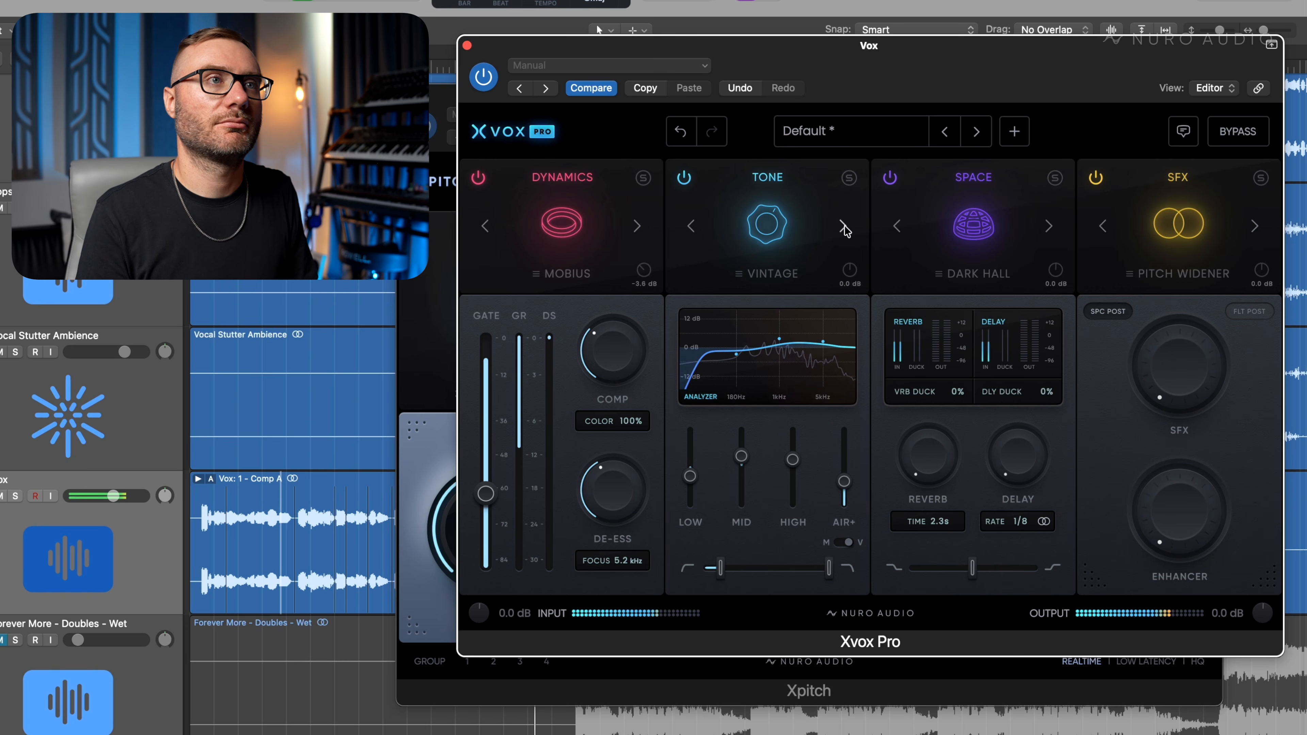
pyautogui.click(845, 230)
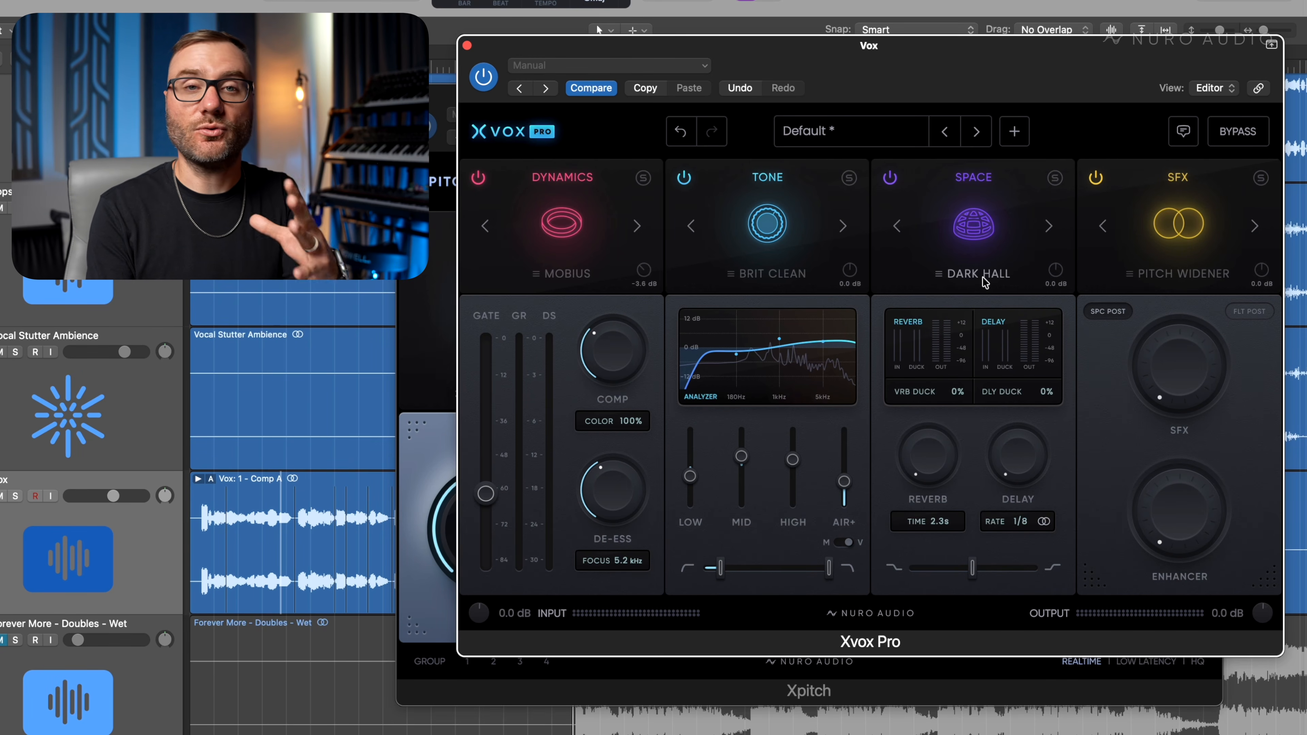
# Raise the Space reverb to 42% during playback, audition the Plate model, and choose the Massive model
pyautogui.press('space')
pyautogui.moveTo(950, 481); pyautogui.dragTo(972, 362)
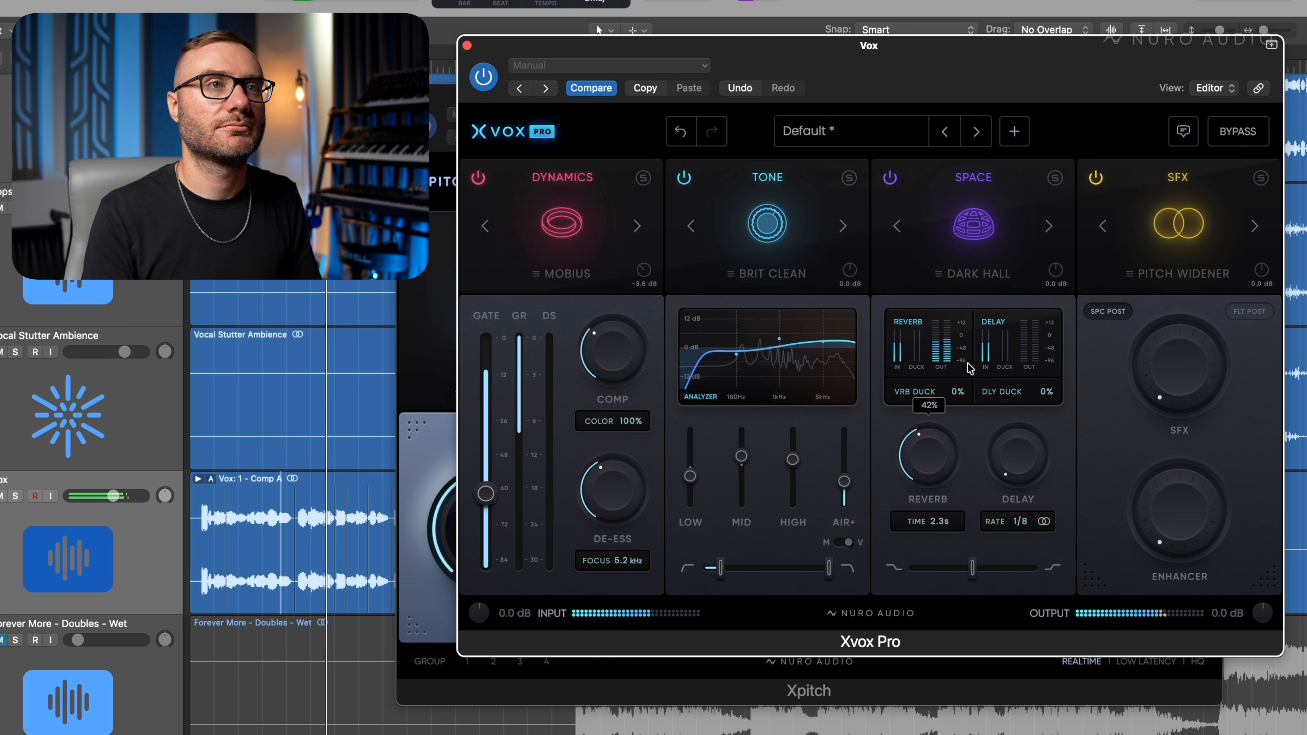
pyautogui.click(978, 277)
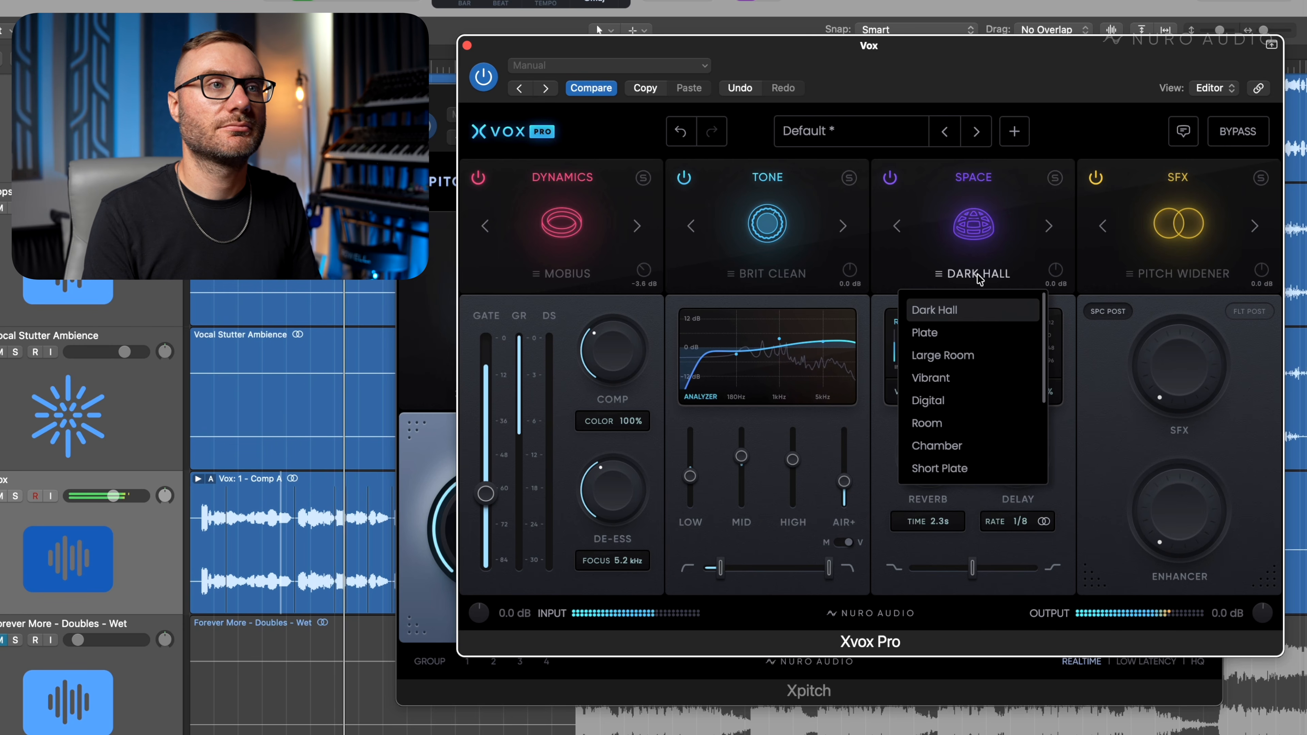
pyautogui.click(975, 336)
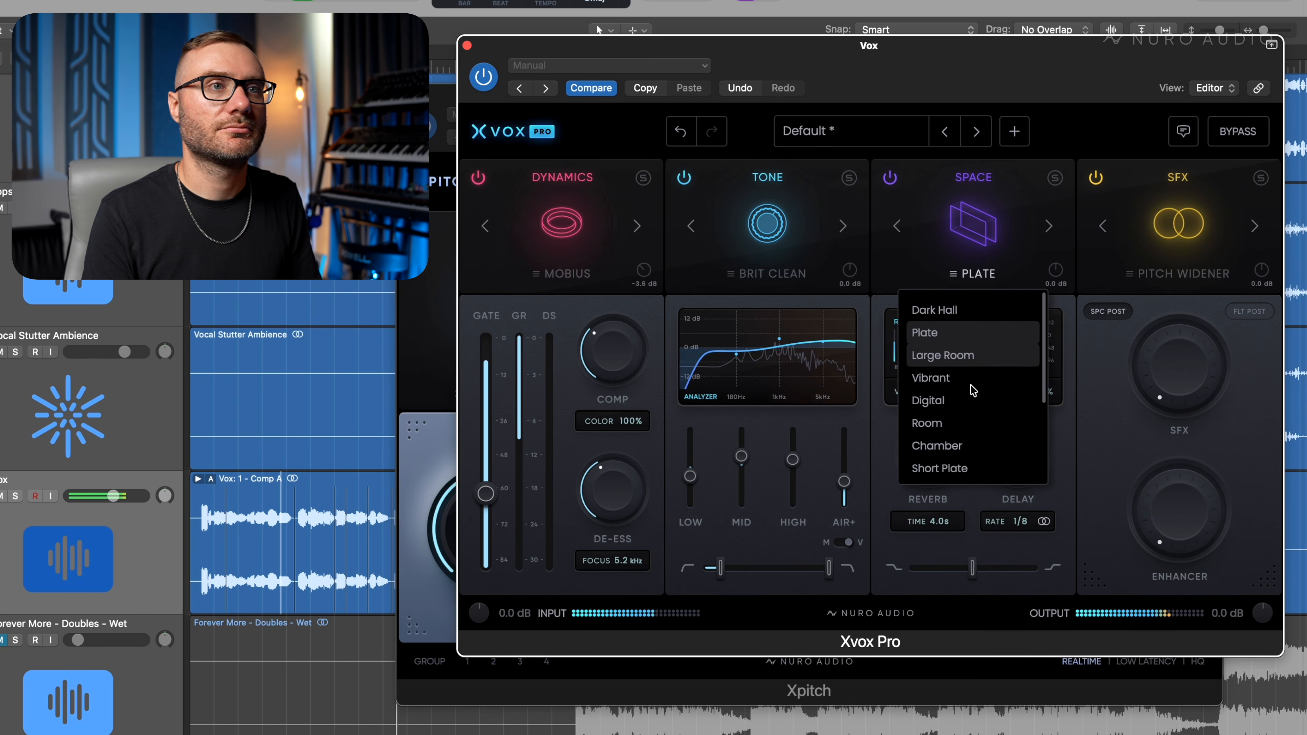
pyautogui.scroll(-1, 970, 406)
pyautogui.scroll(-5, 970, 407)
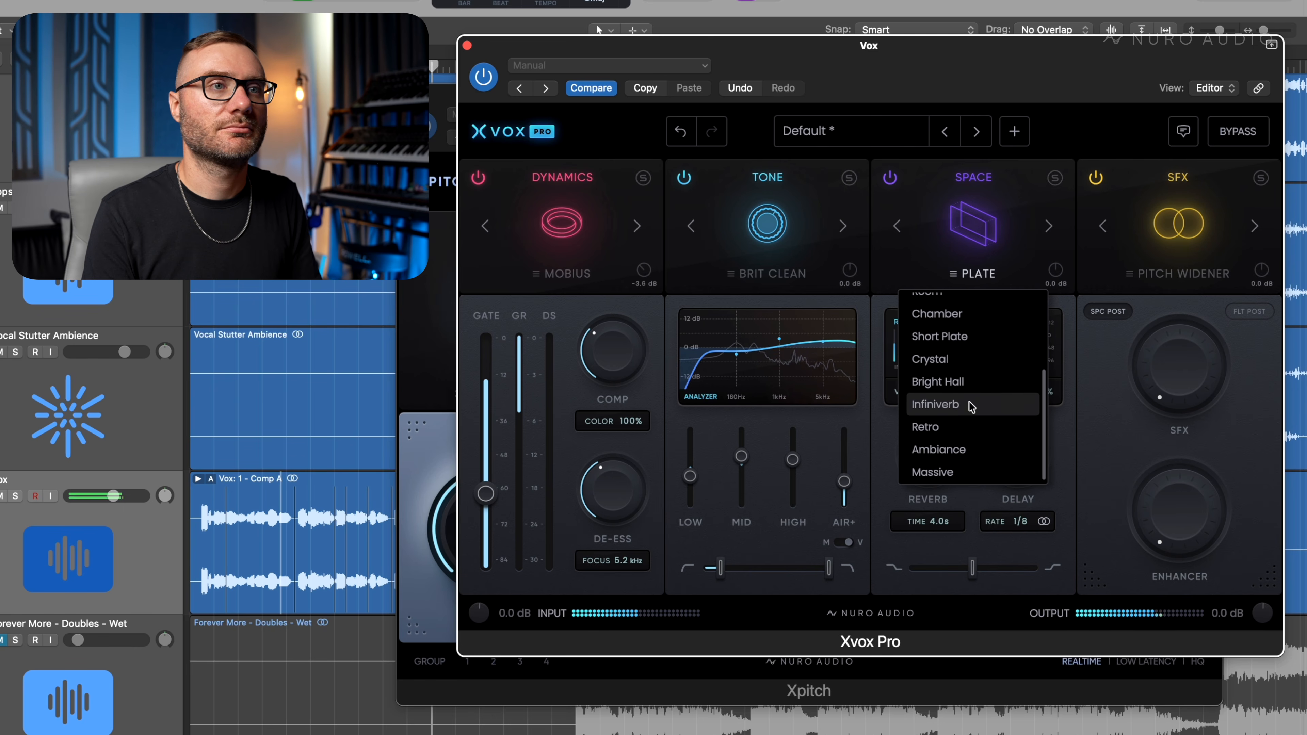
pyautogui.click(970, 471)
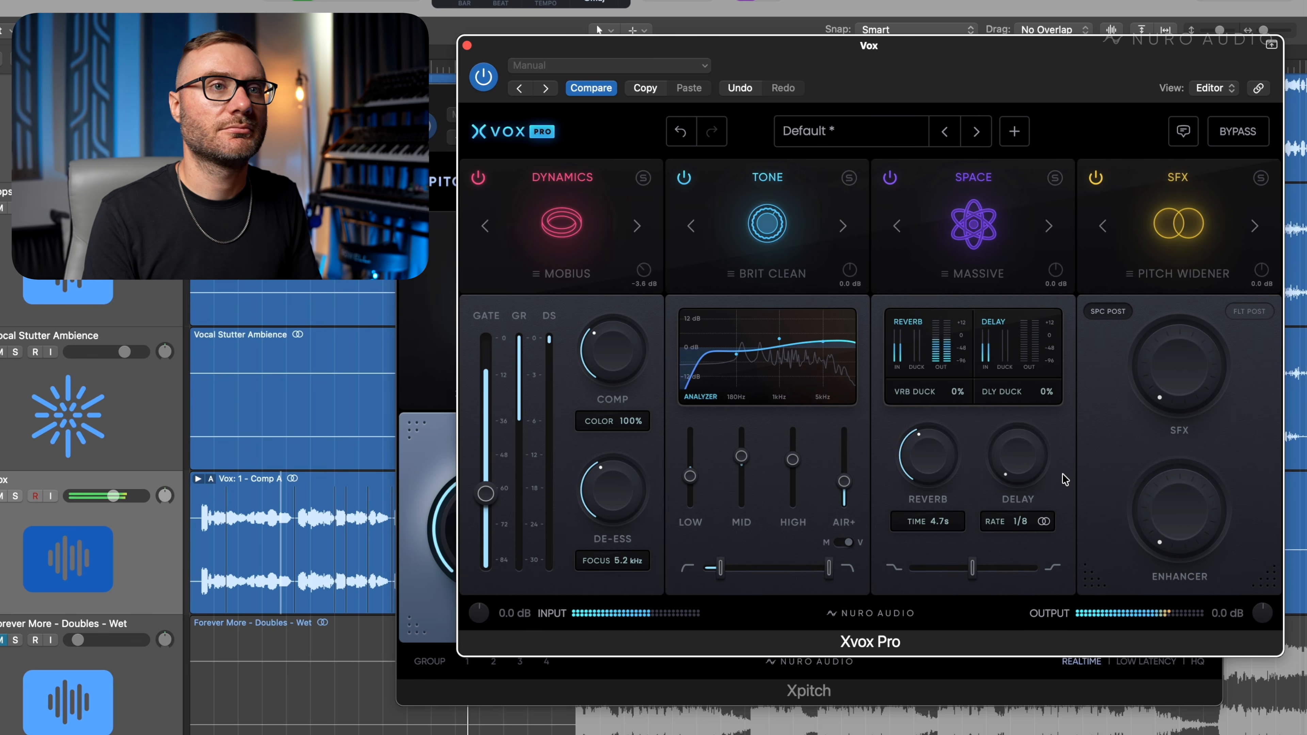
# Add a moderate delay amount, trim the reverb slightly, and set the Massive reverb time to 5.3 s
pyautogui.moveTo(1018, 453); pyautogui.dragTo(1015, 393)
pyautogui.moveTo(929, 450); pyautogui.dragTo(924, 460)
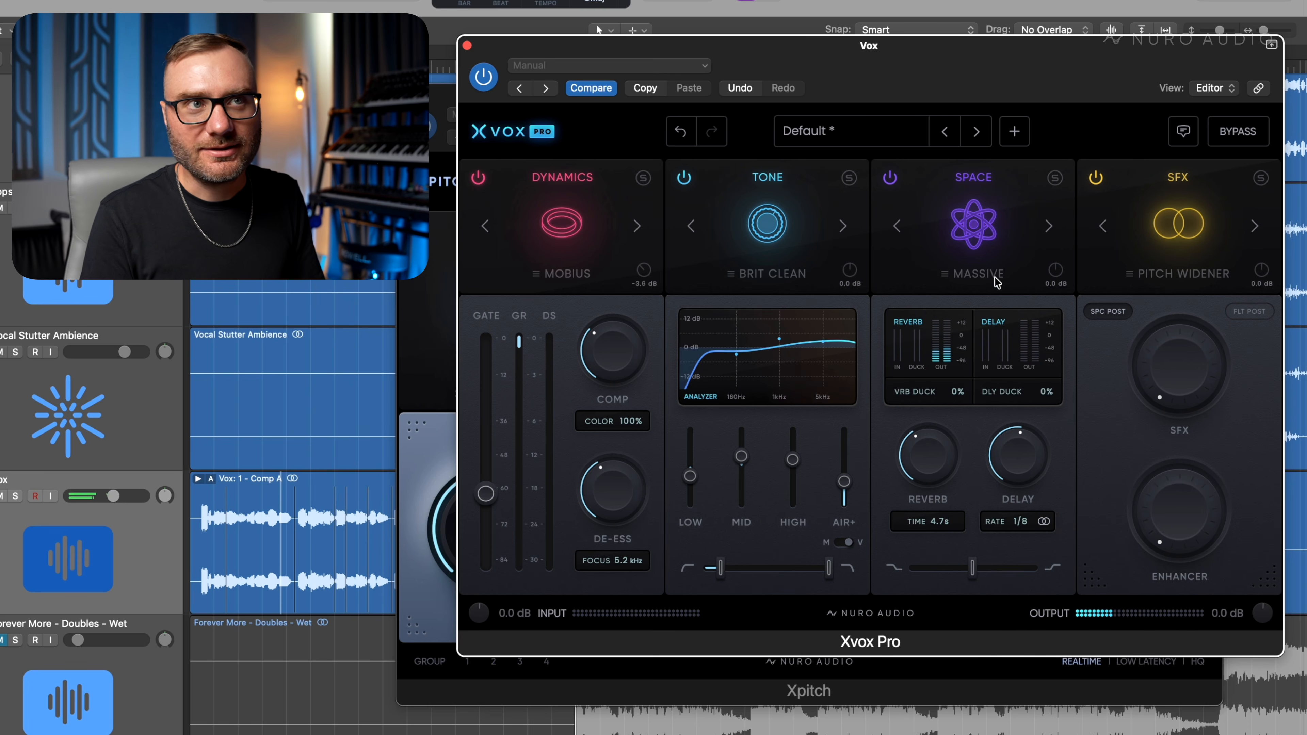
pyautogui.moveTo(946, 529); pyautogui.dragTo(947, 506)
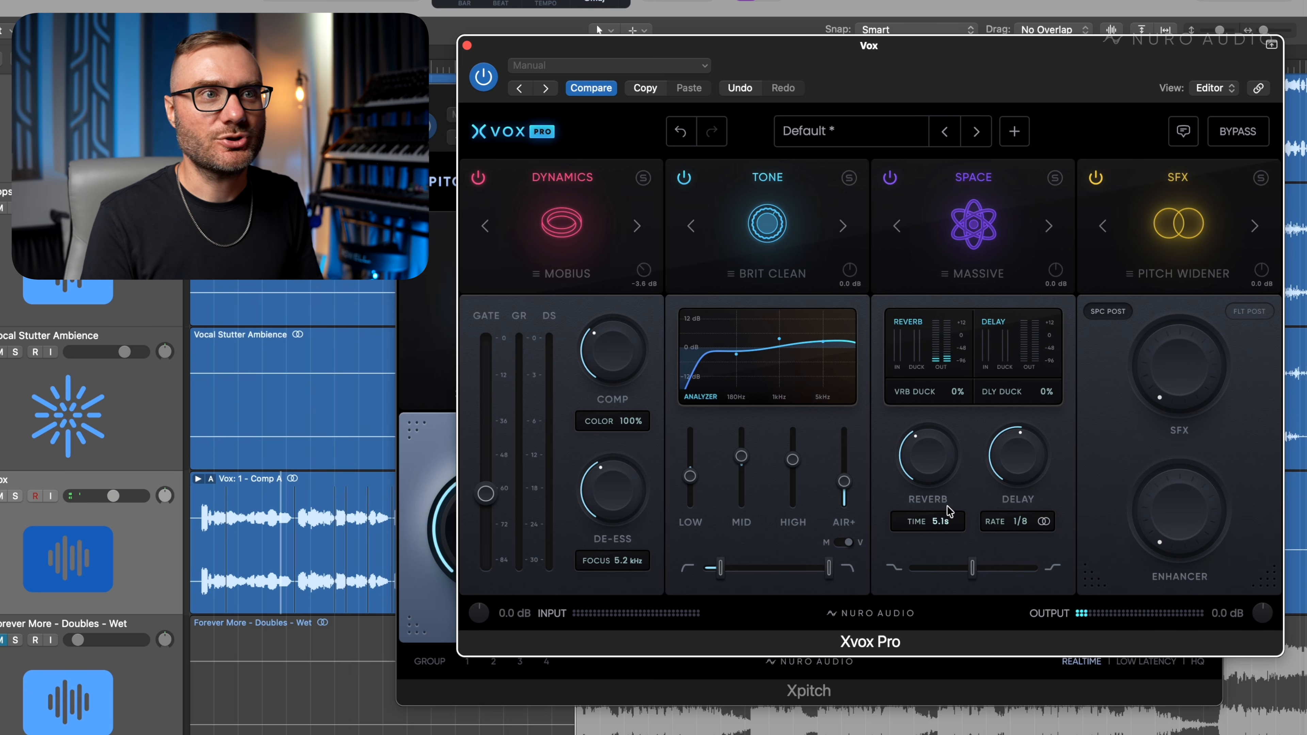
pyautogui.press('space')
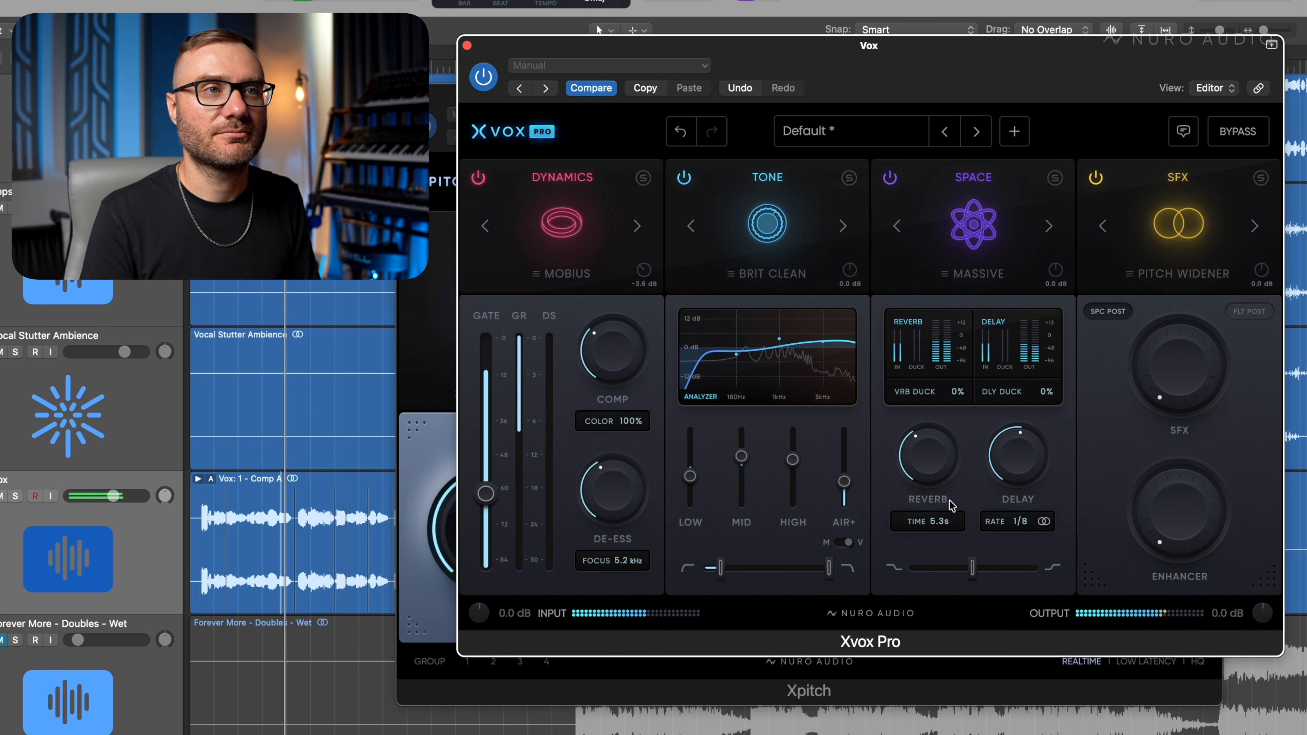
pyautogui.moveTo(941, 466); pyautogui.dragTo(942, 490)
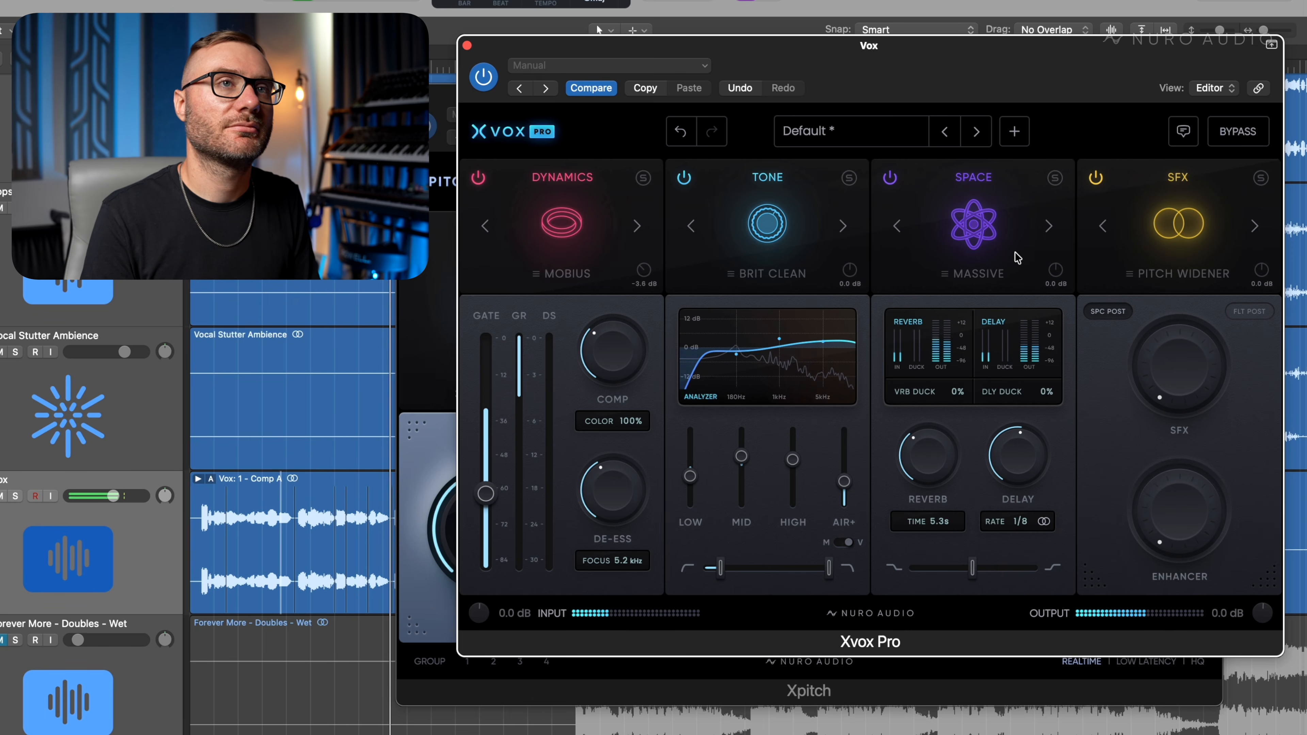
# Compare the playing vocal with Space off and on, and set the reverb amount to 38%
pyautogui.click(890, 179)
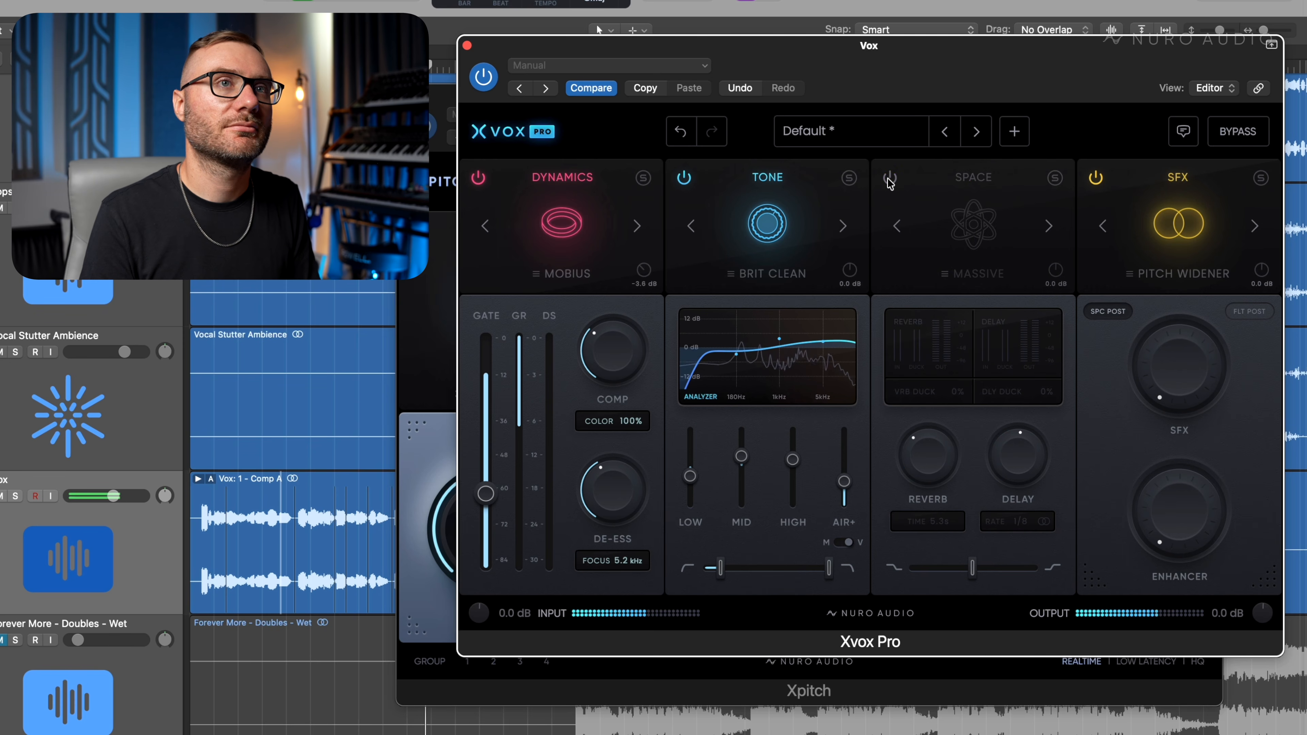
pyautogui.click(890, 180)
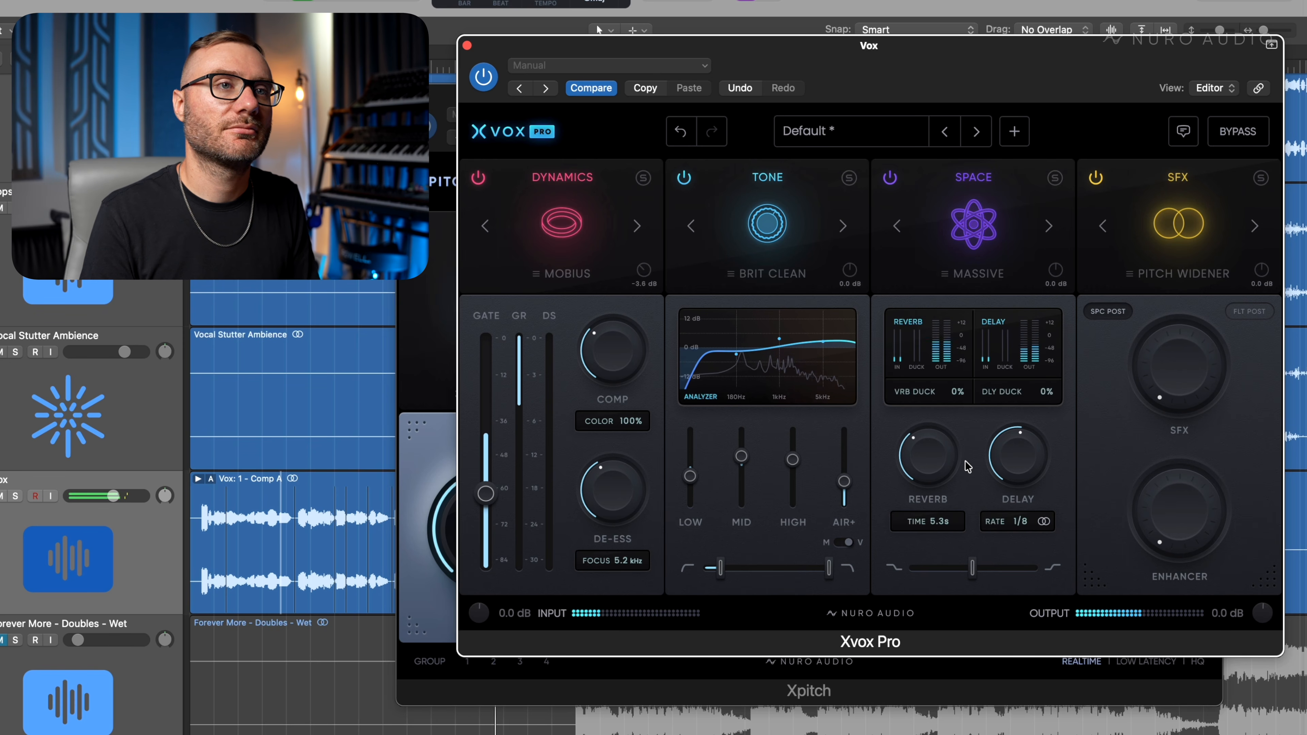
pyautogui.moveTo(937, 449)
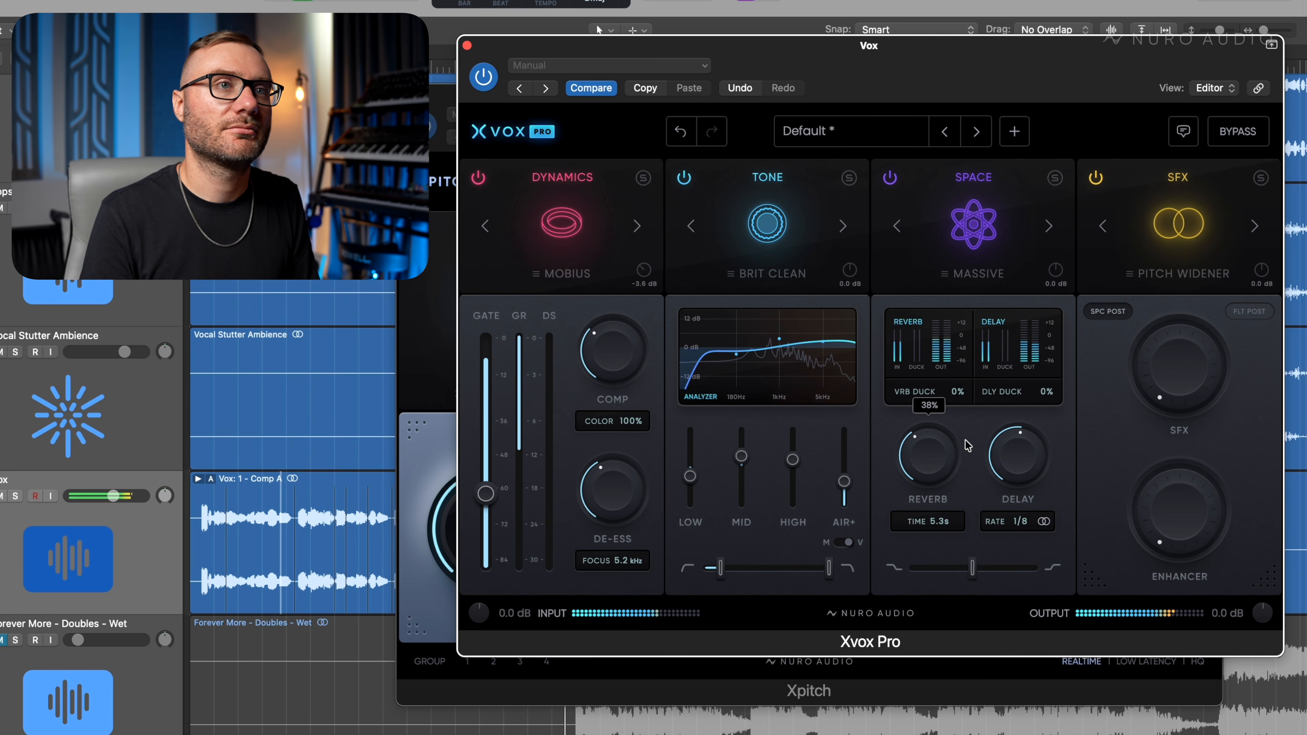
pyautogui.press('space')
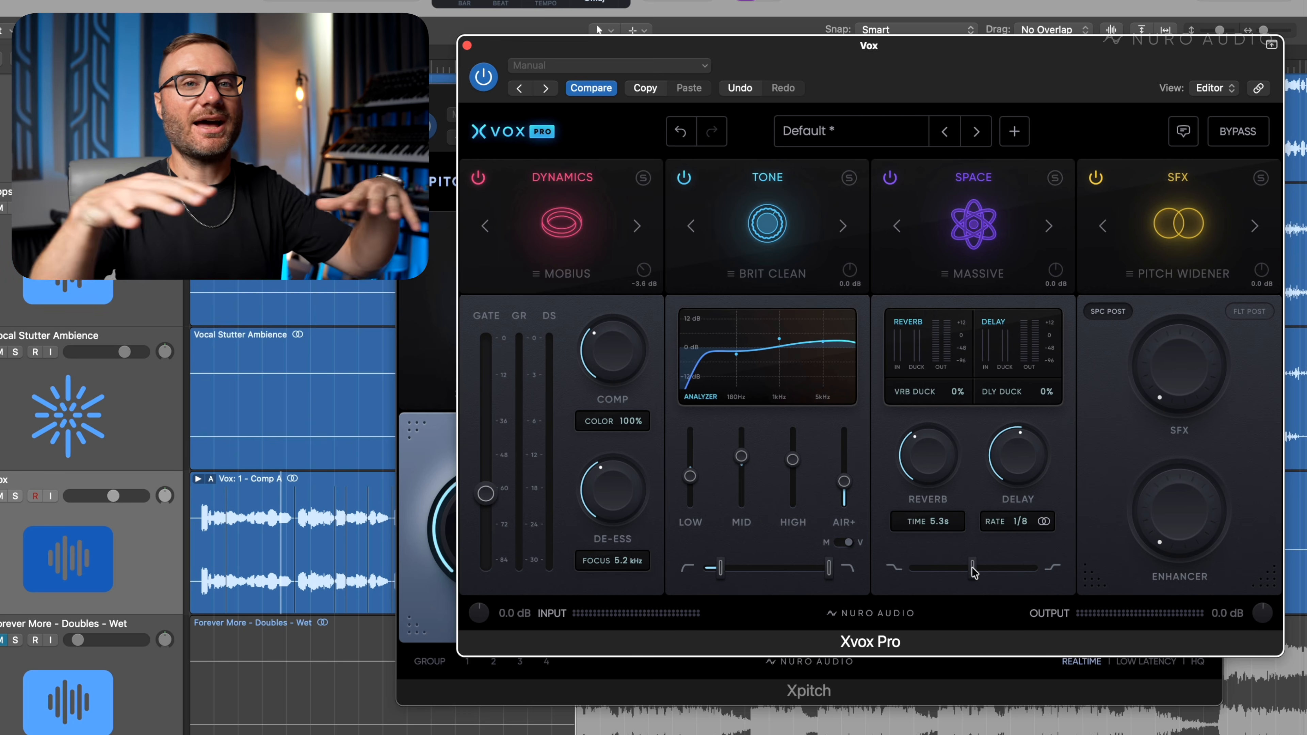
# Tilt the Space filter to +26% and raise the delay amount while the vocal plays
pyautogui.moveTo(973, 572)
pyautogui.mouseDown()
pyautogui.moveTo(1037, 576)
pyautogui.moveTo(993, 572)
pyautogui.mouseUp()
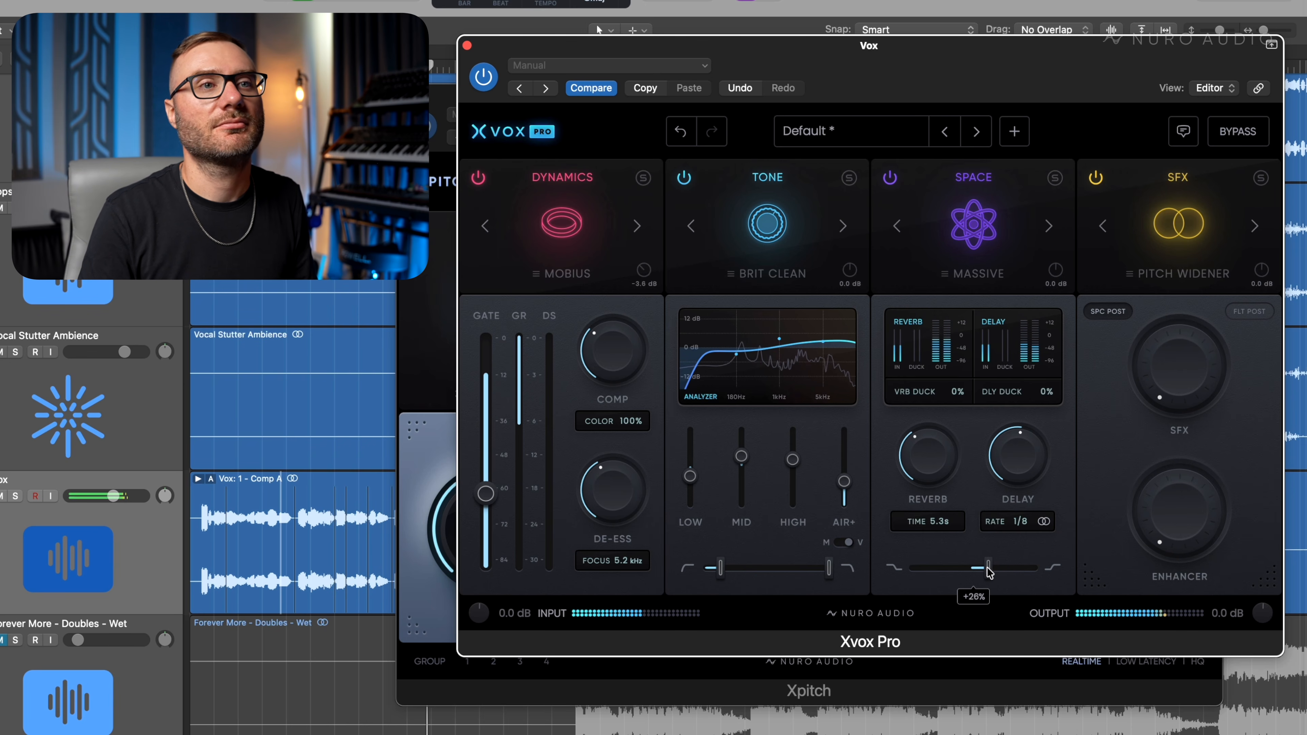
pyautogui.moveTo(948, 492)
pyautogui.moveTo(1025, 466); pyautogui.dragTo(1043, 429)
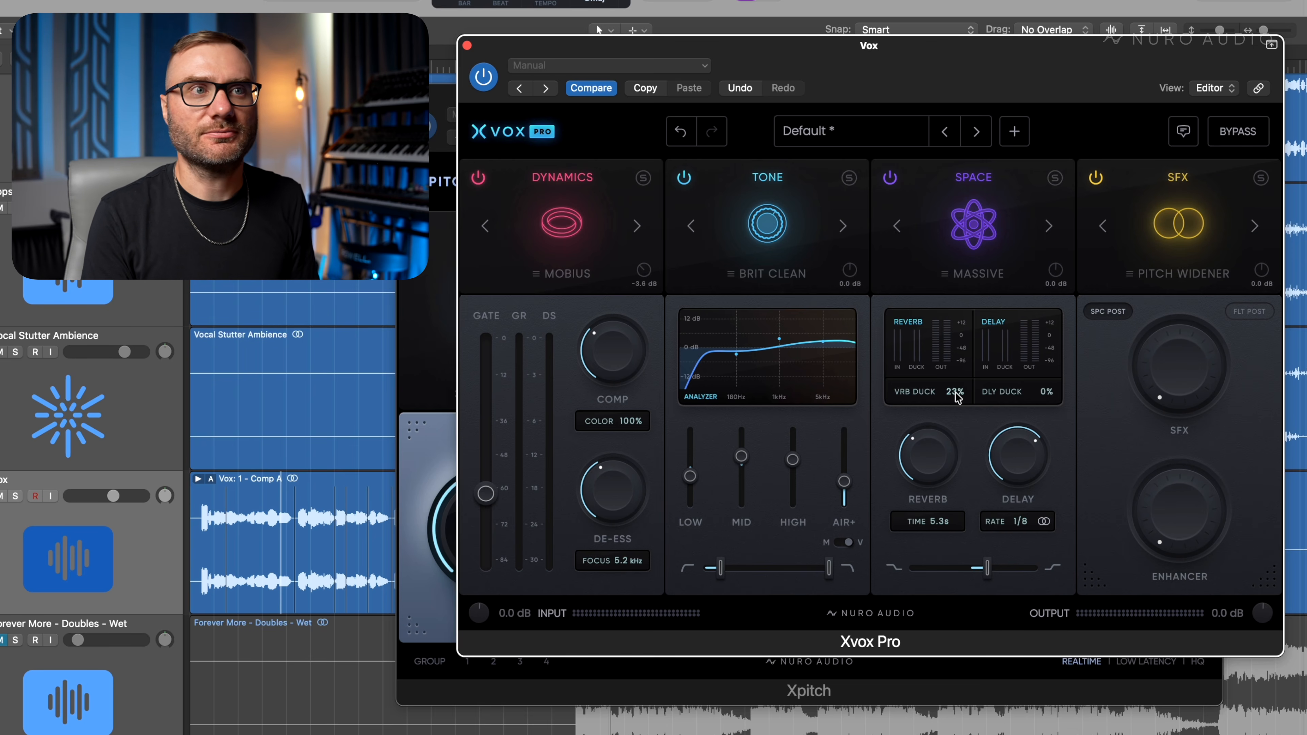
# Set the reverb ducking to 24% and the delay ducking to 22% during playback
pyautogui.press('space')
pyautogui.moveTo(956, 393); pyautogui.dragTo(955, 390)
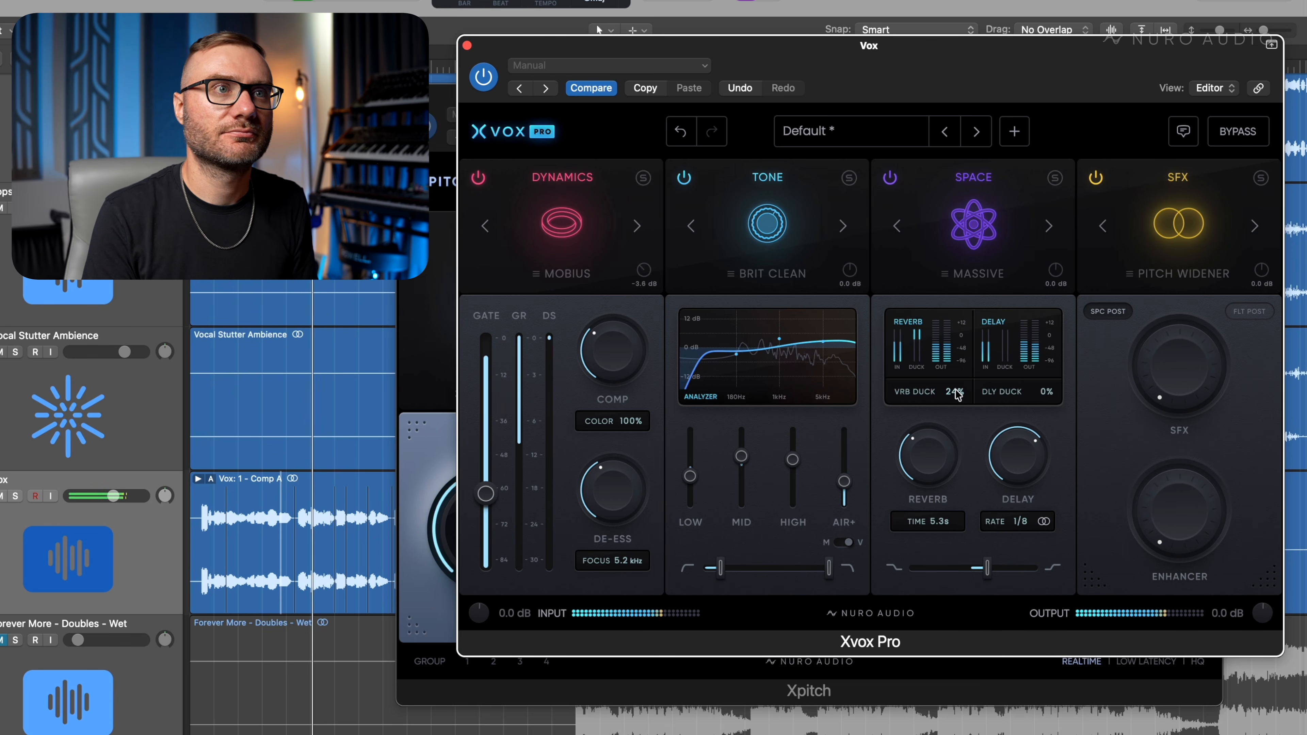
pyautogui.moveTo(1036, 394); pyautogui.dragTo(1067, 342)
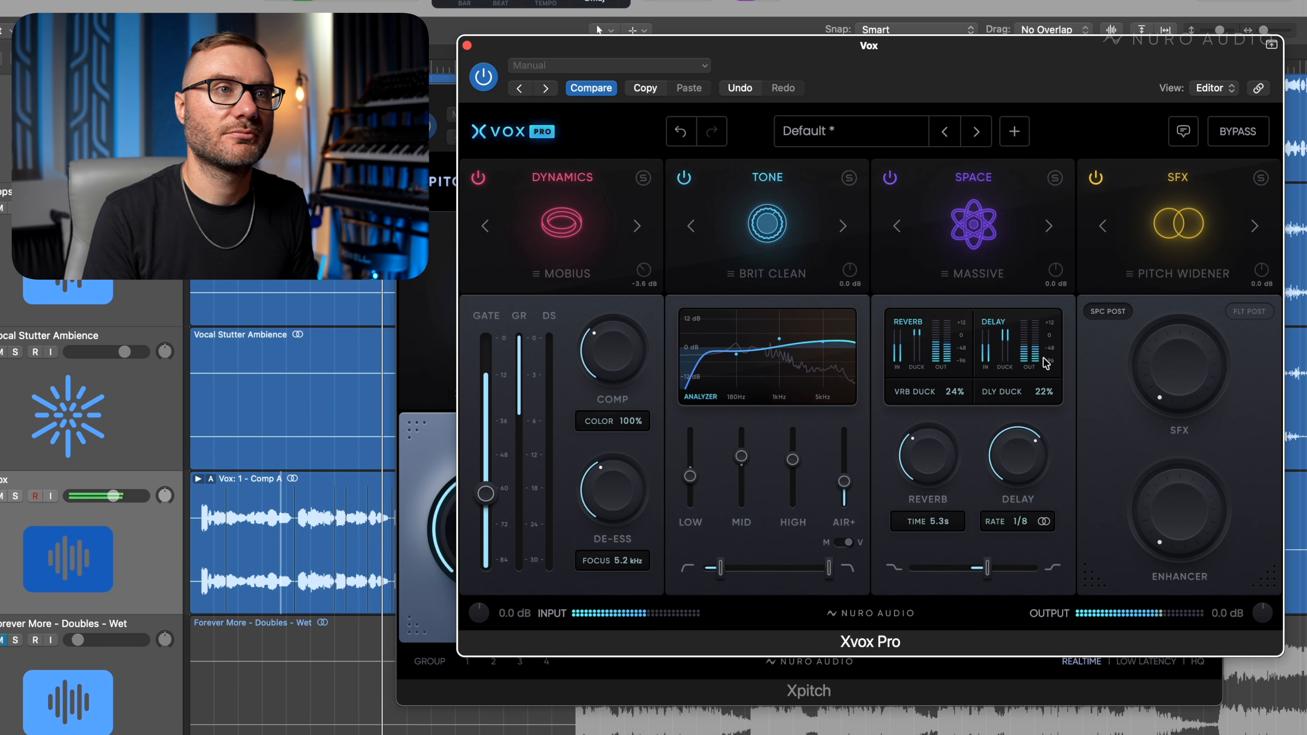
# Rebalance the ducked effects, with the delay amount at 77% and the reverb amount at 38%
pyautogui.moveTo(927, 451); pyautogui.dragTo(926, 455)
pyautogui.moveTo(1023, 449); pyautogui.dragTo(1032, 423)
pyautogui.moveTo(923, 460); pyautogui.dragTo(921, 444)
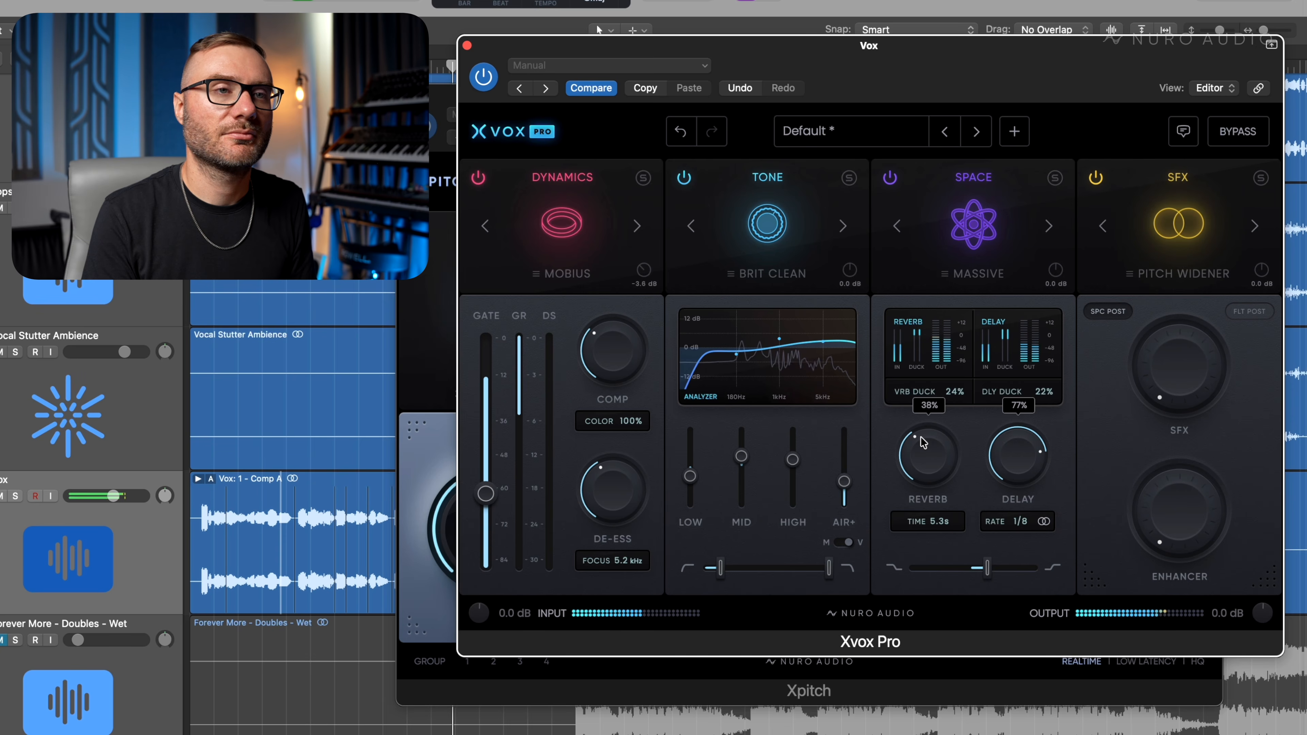
pyautogui.moveTo(1002, 460); pyautogui.dragTo(1002, 464)
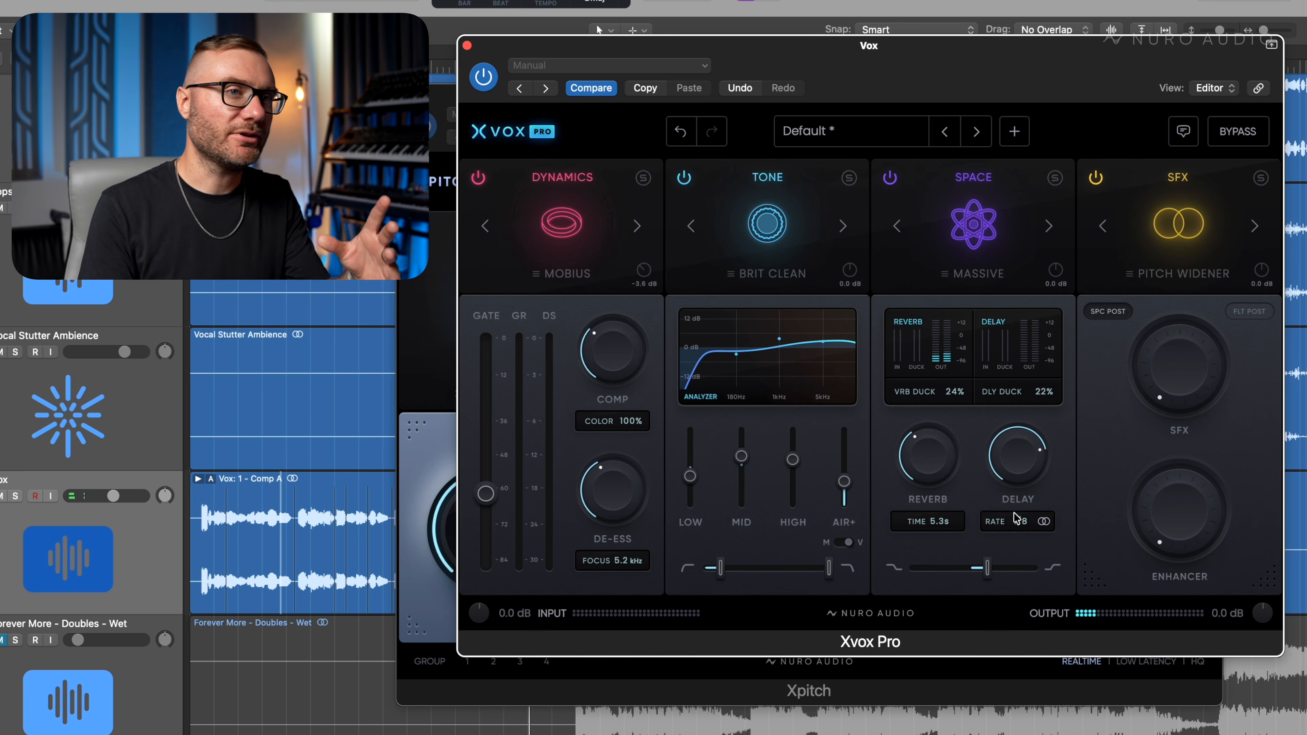
# Set the delay rate to 1/4 and trim the amounts to 75% delay and 36% reverb during playback
pyautogui.moveTo(1024, 525); pyautogui.dragTo(1036, 481)
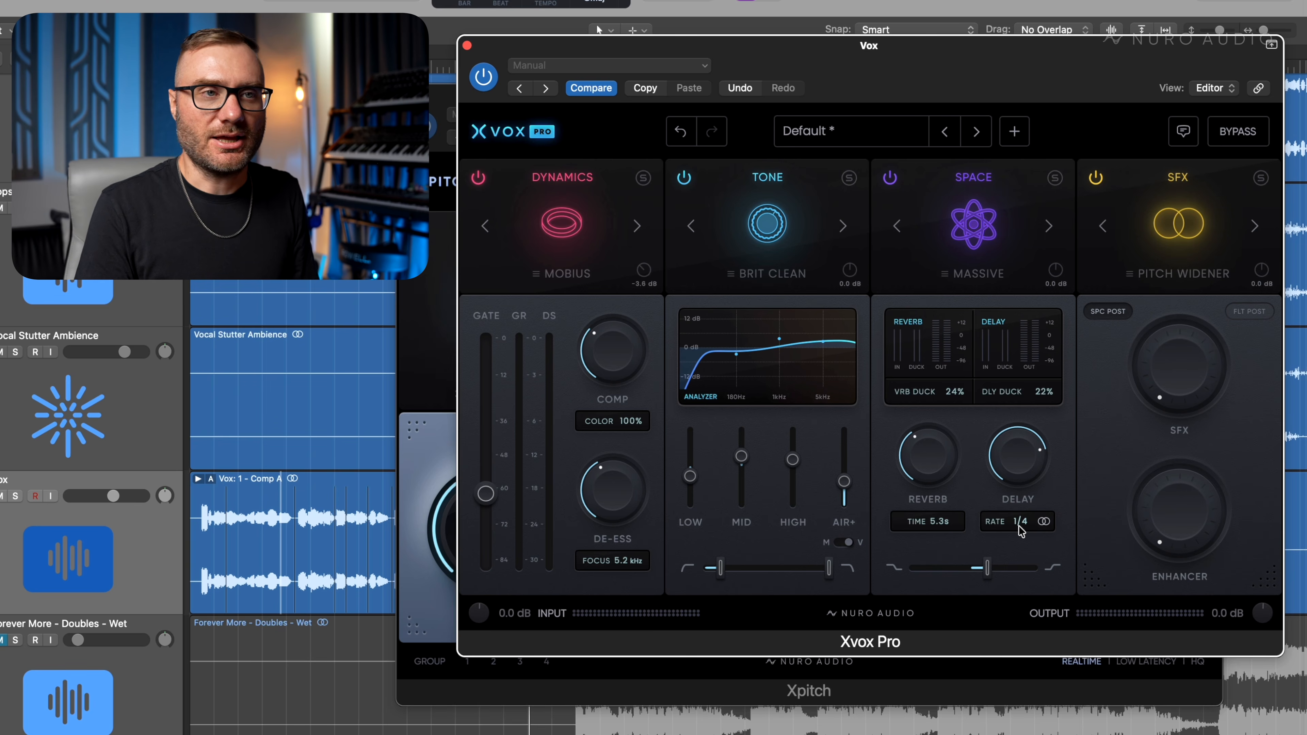
pyautogui.press('space')
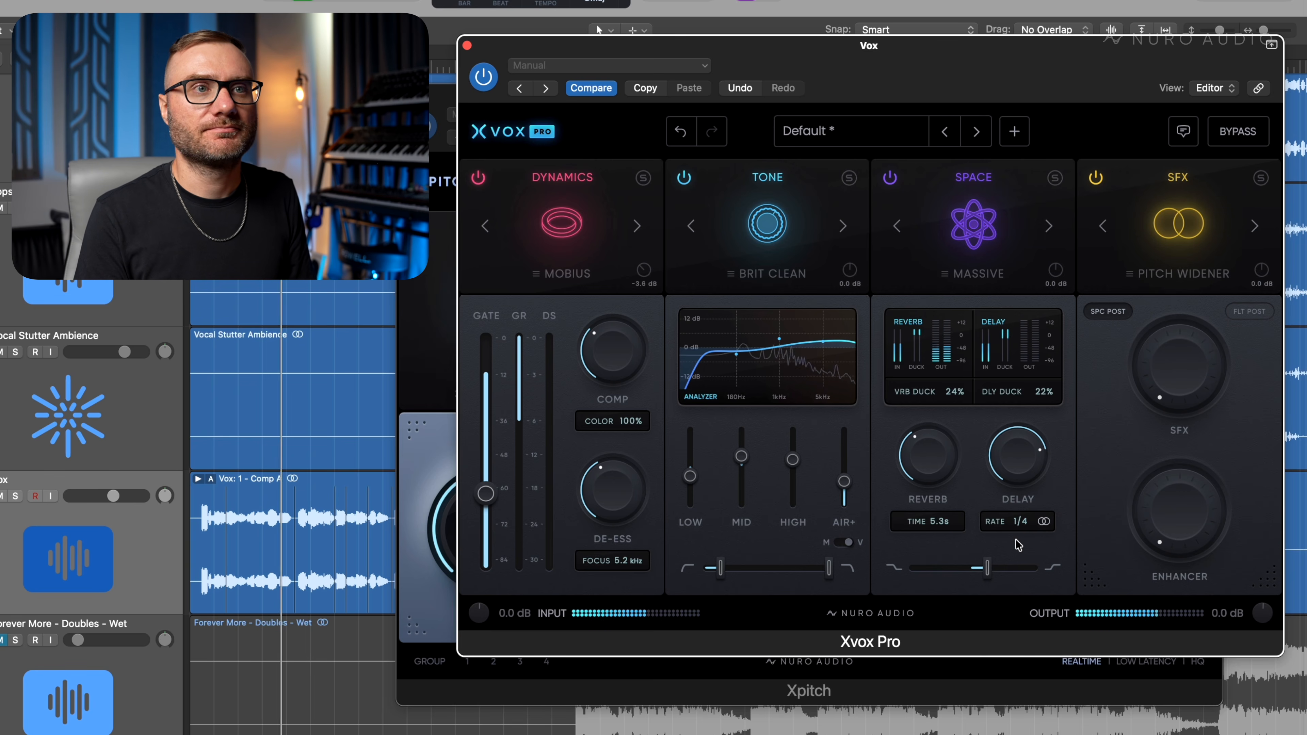
pyautogui.moveTo(1021, 485)
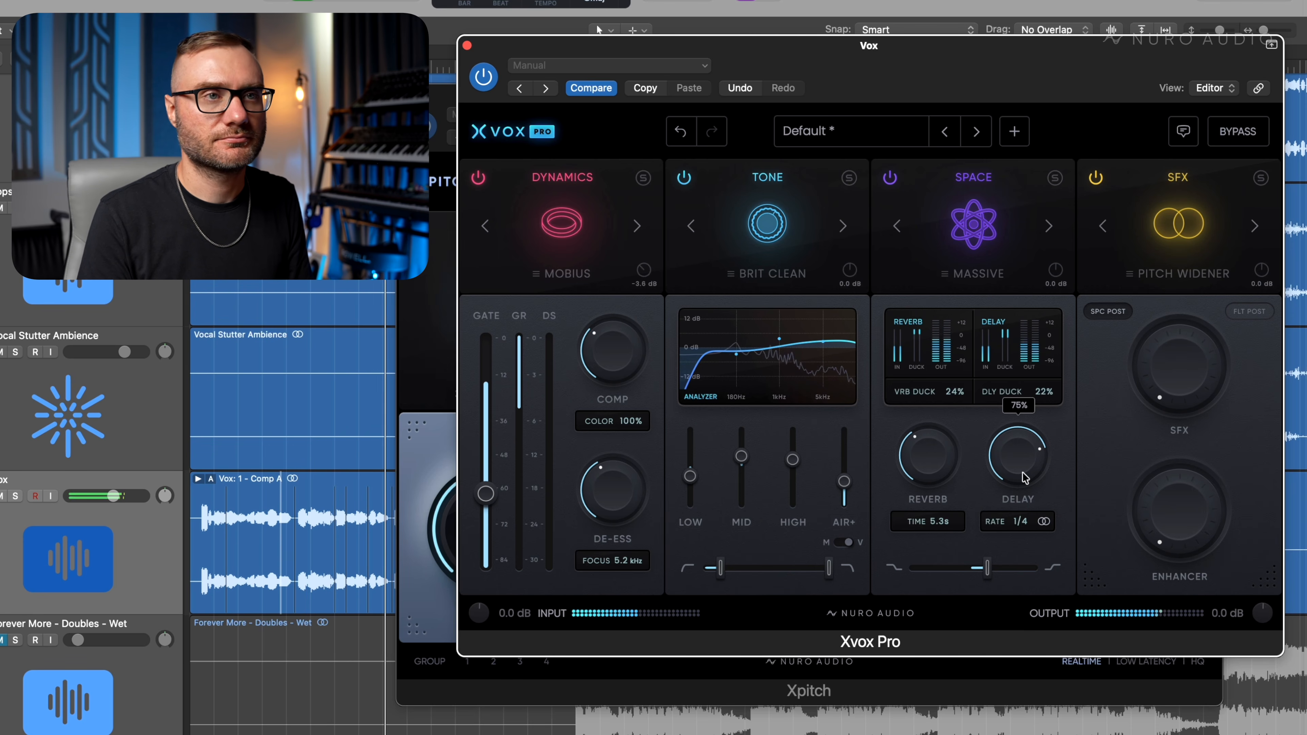
pyautogui.moveTo(947, 470)
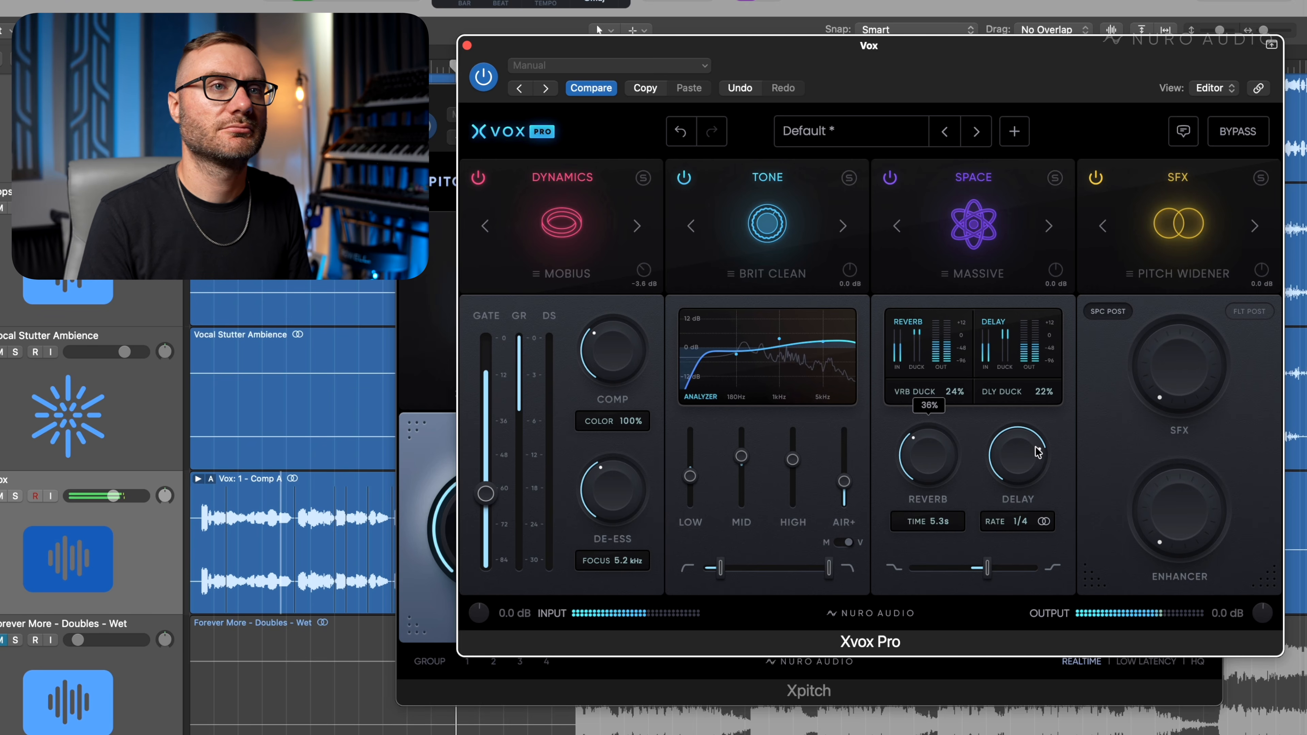
# Compare the playing vocal with the Space section off and on, leaving it enabled
pyautogui.click(892, 178)
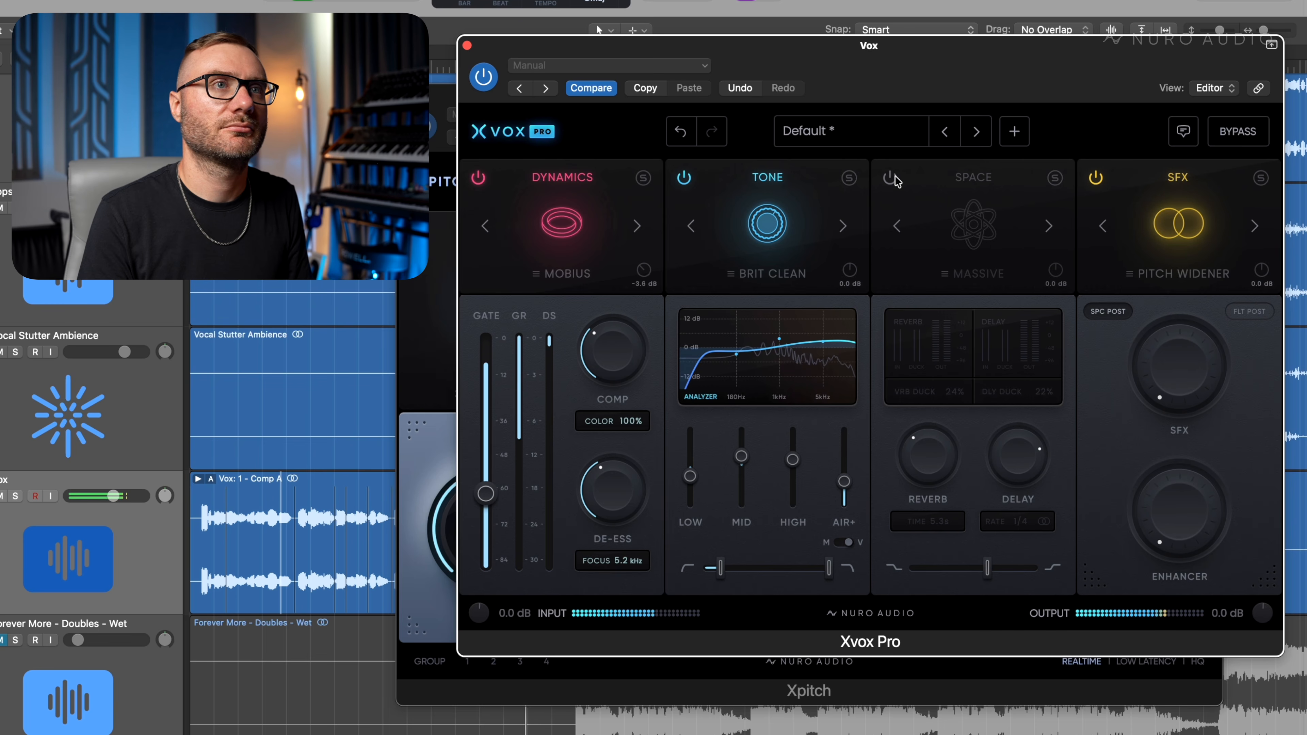
pyautogui.click(891, 178)
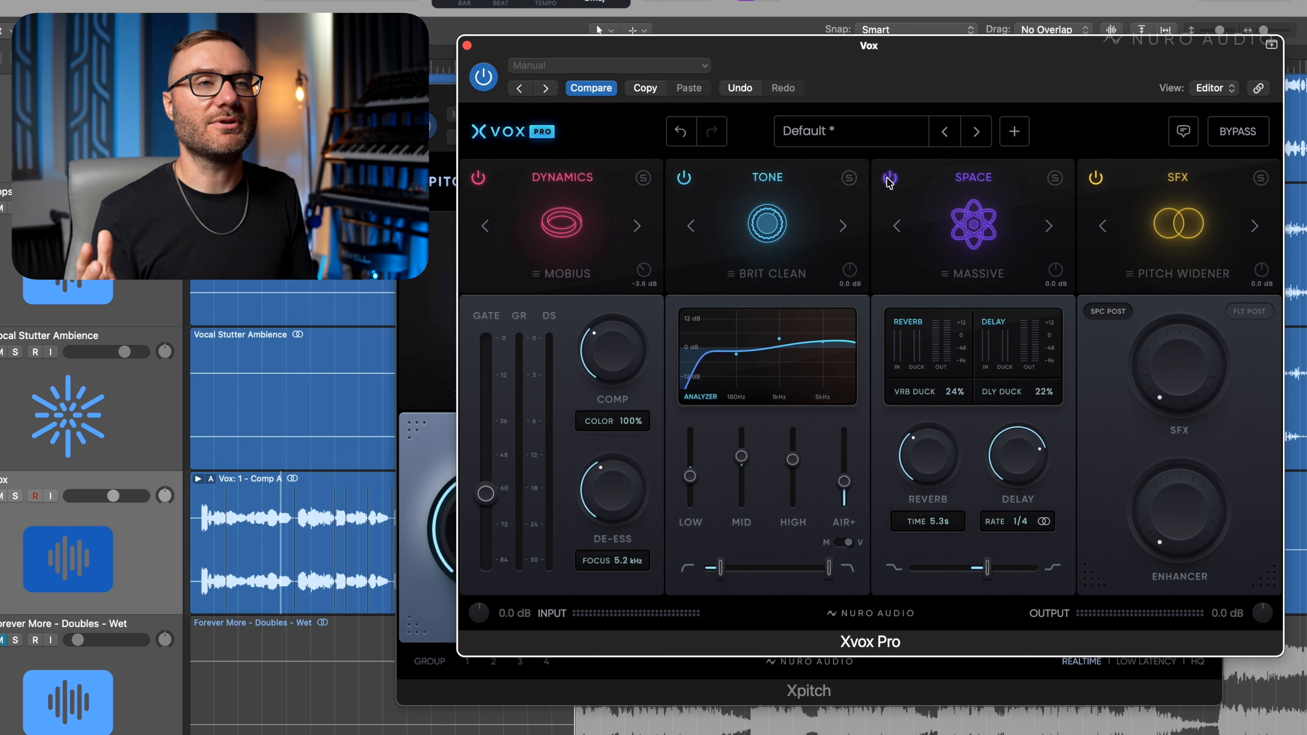
pyautogui.press('space')
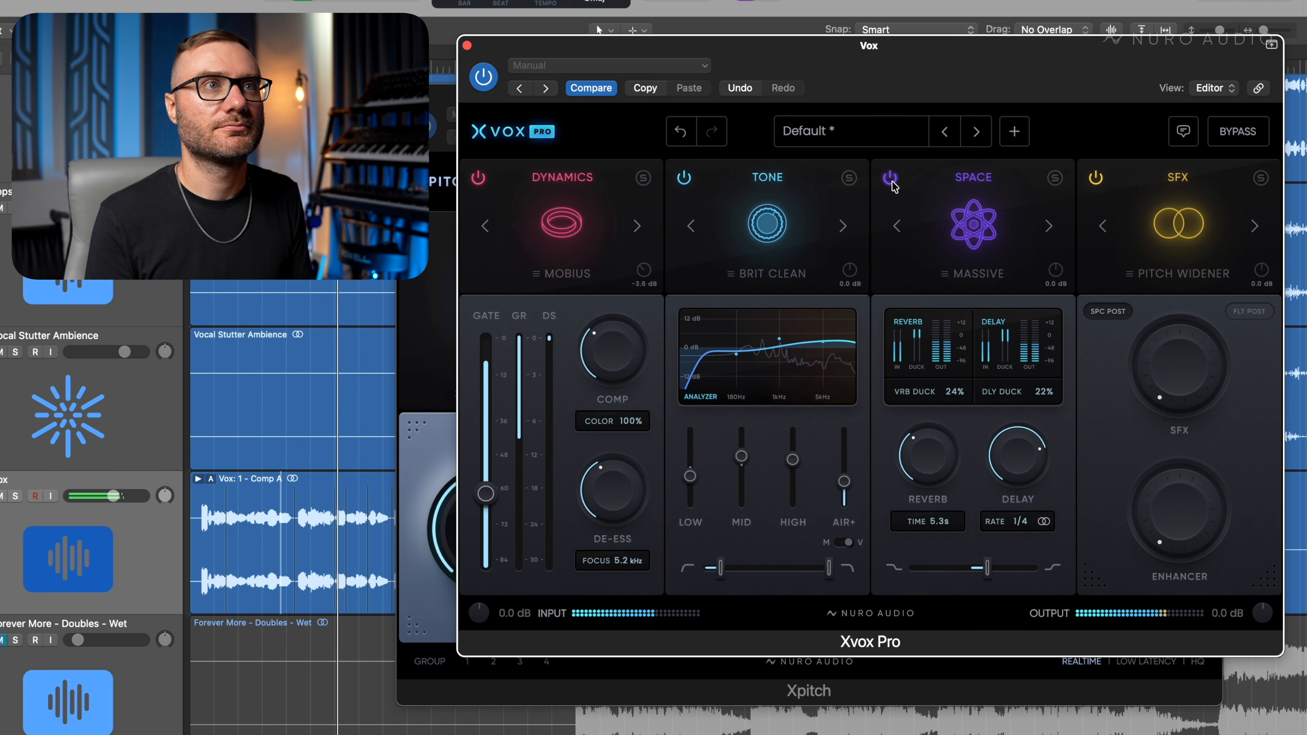
pyautogui.click(891, 180)
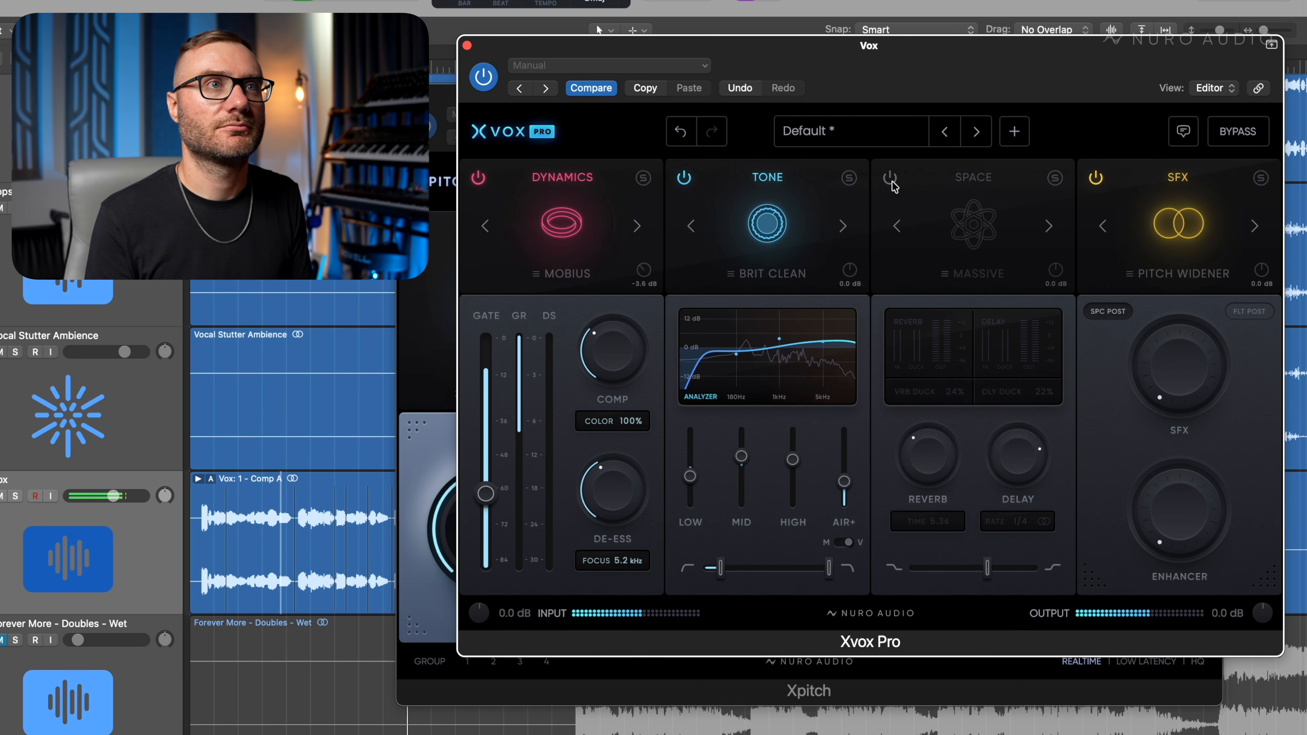
pyautogui.click(891, 179)
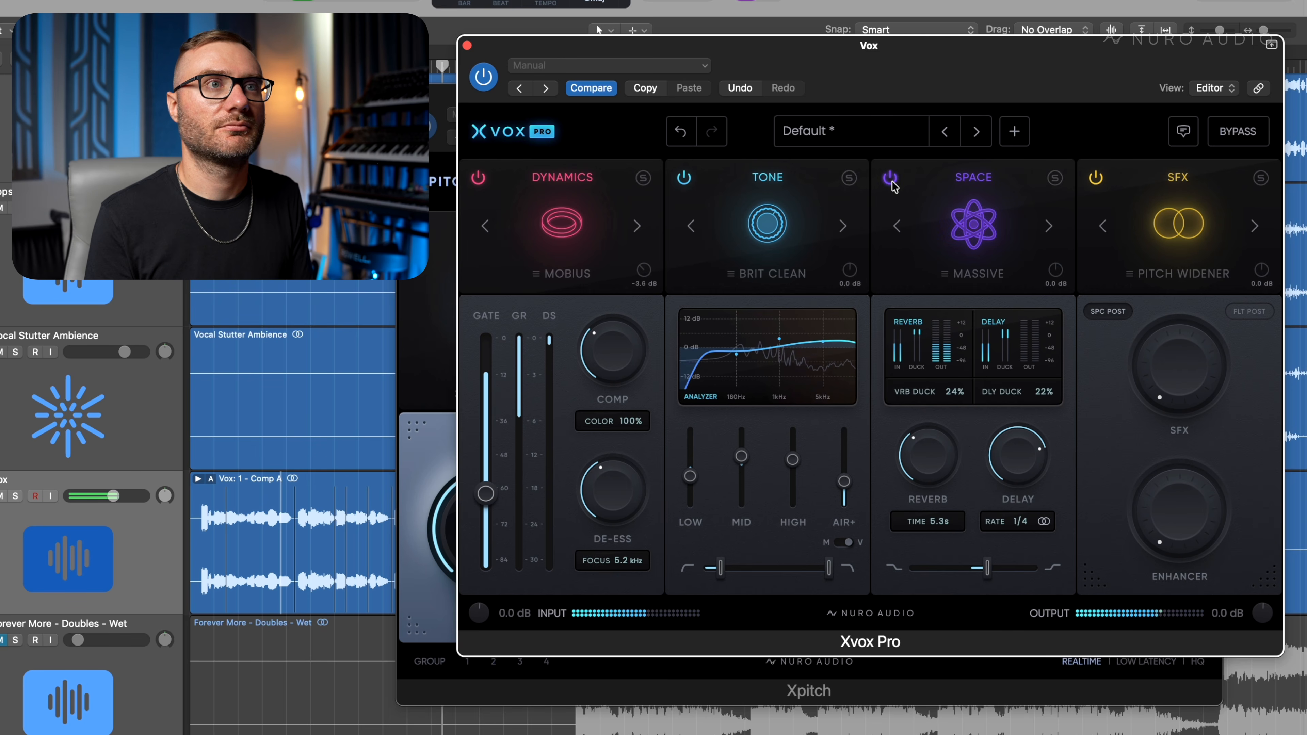
# Lower the reverb amount to 35% and slightly reduce the delay amount before stopping playback
pyautogui.moveTo(936, 458)
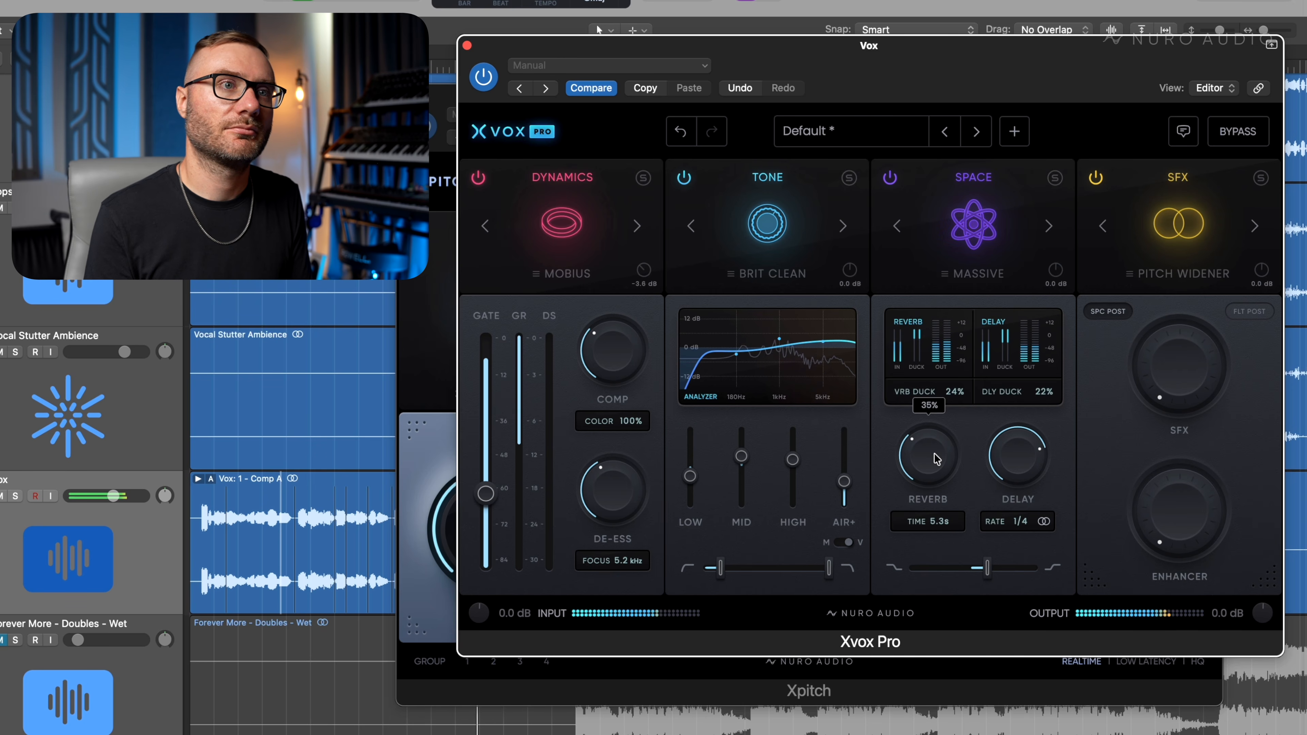
pyautogui.moveTo(1025, 446); pyautogui.dragTo(1021, 453)
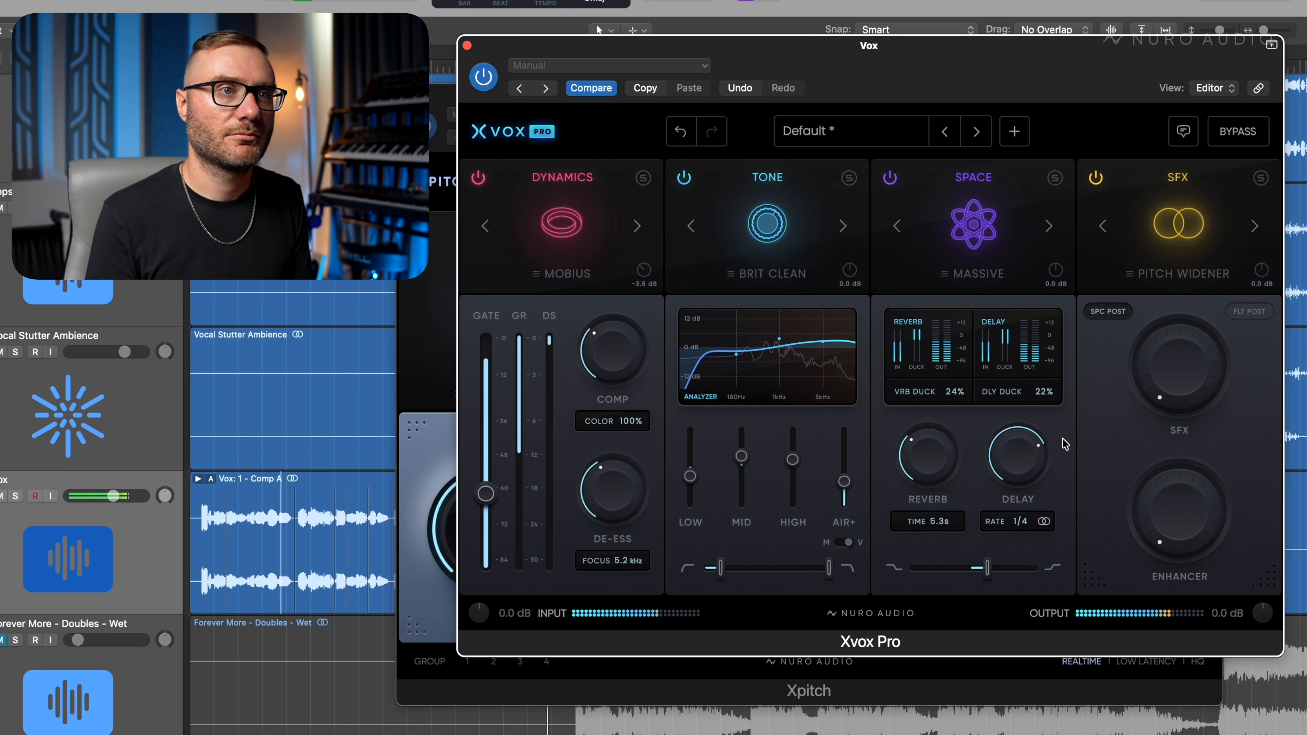
pyautogui.press('space')
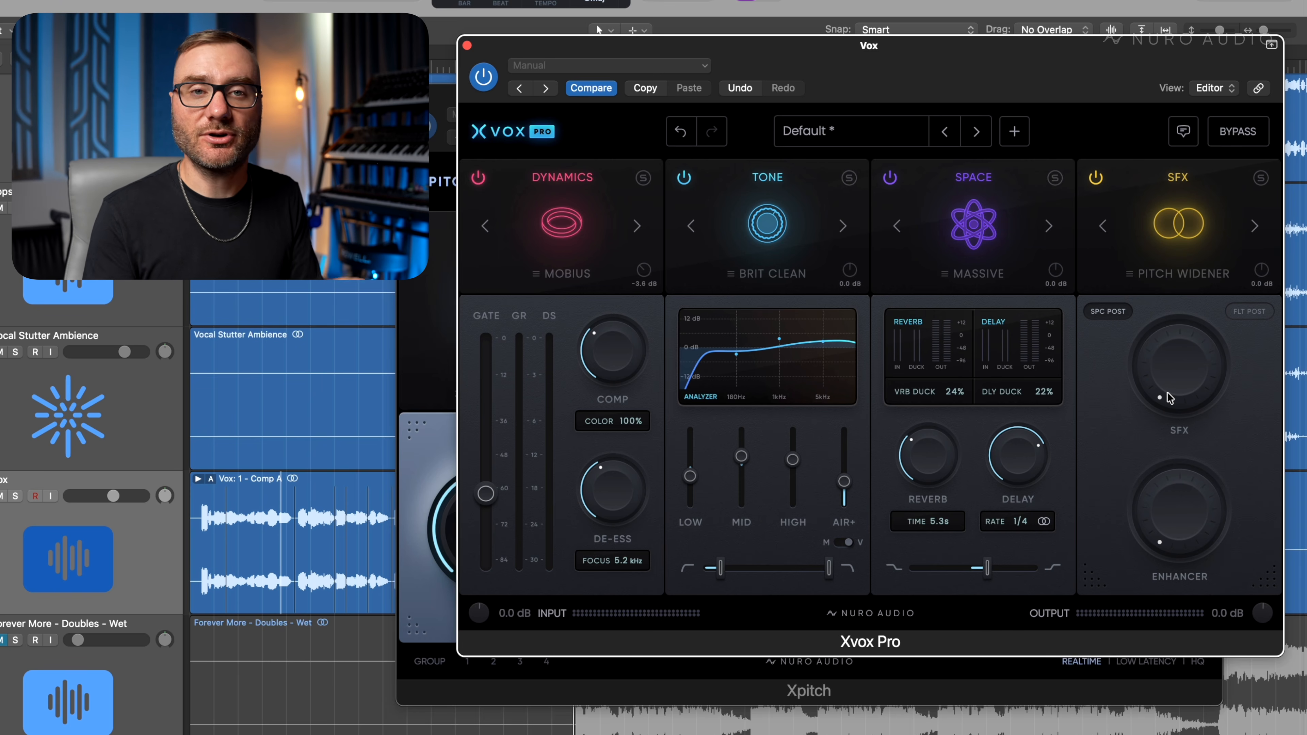
# Set the SFX amount to 25% and browse the SFX models, including Chorus, returning to Pitch Widener
pyautogui.moveTo(1169, 398); pyautogui.dragTo(1175, 317)
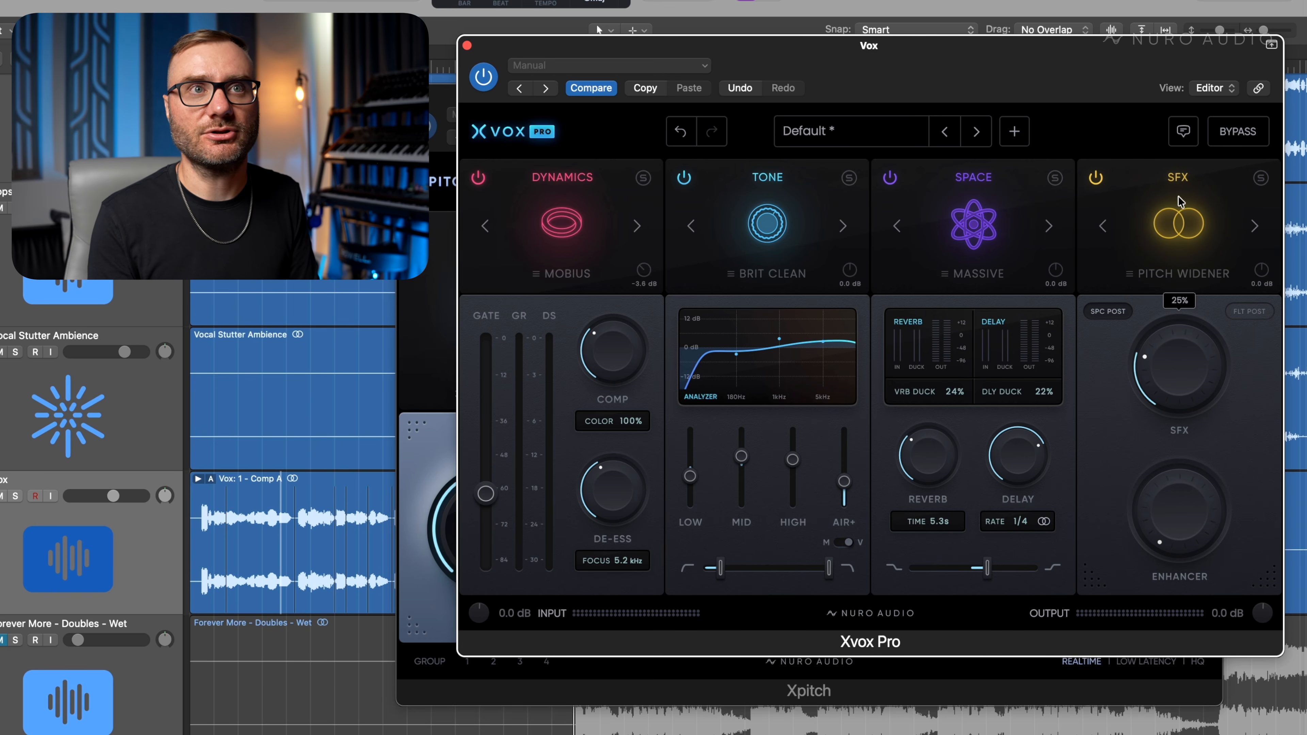
pyautogui.click(1184, 273)
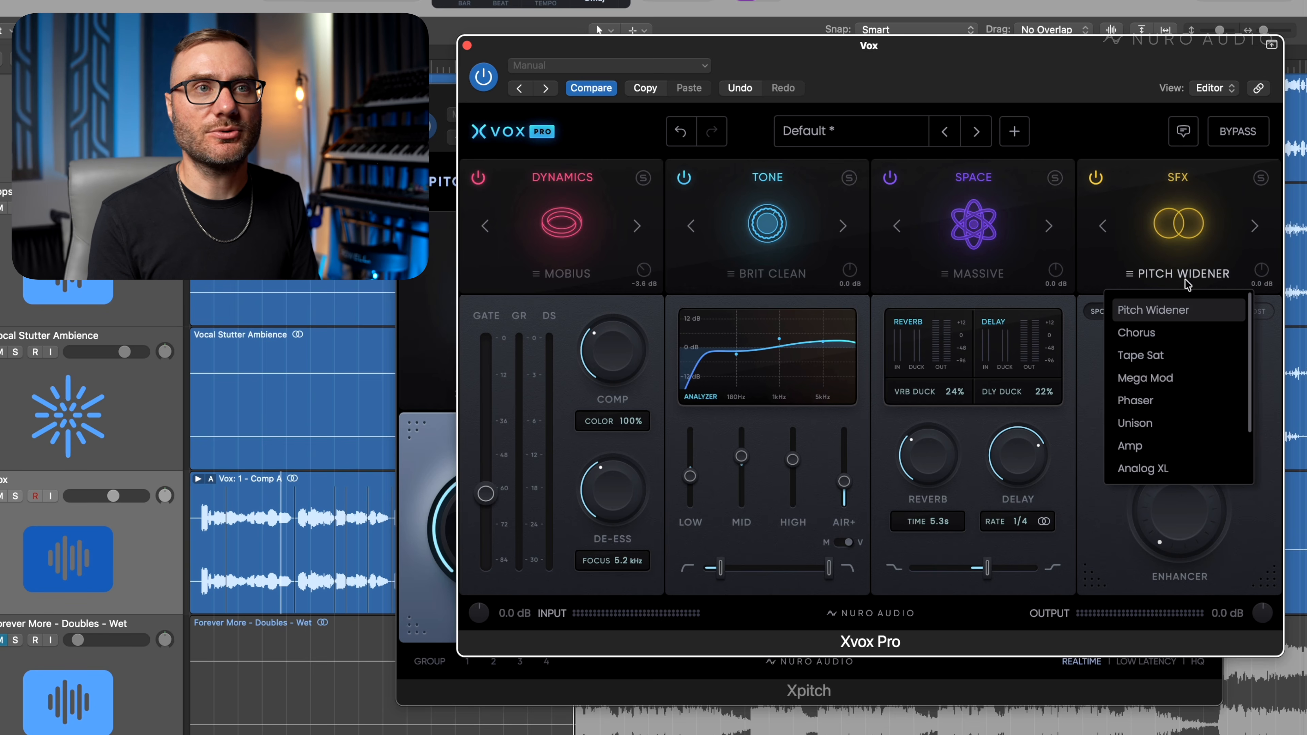
pyautogui.click(1137, 332)
pyautogui.click(1256, 227)
pyautogui.click(1255, 227)
pyautogui.click(1256, 227)
pyautogui.click(1255, 226)
pyautogui.click(1256, 227)
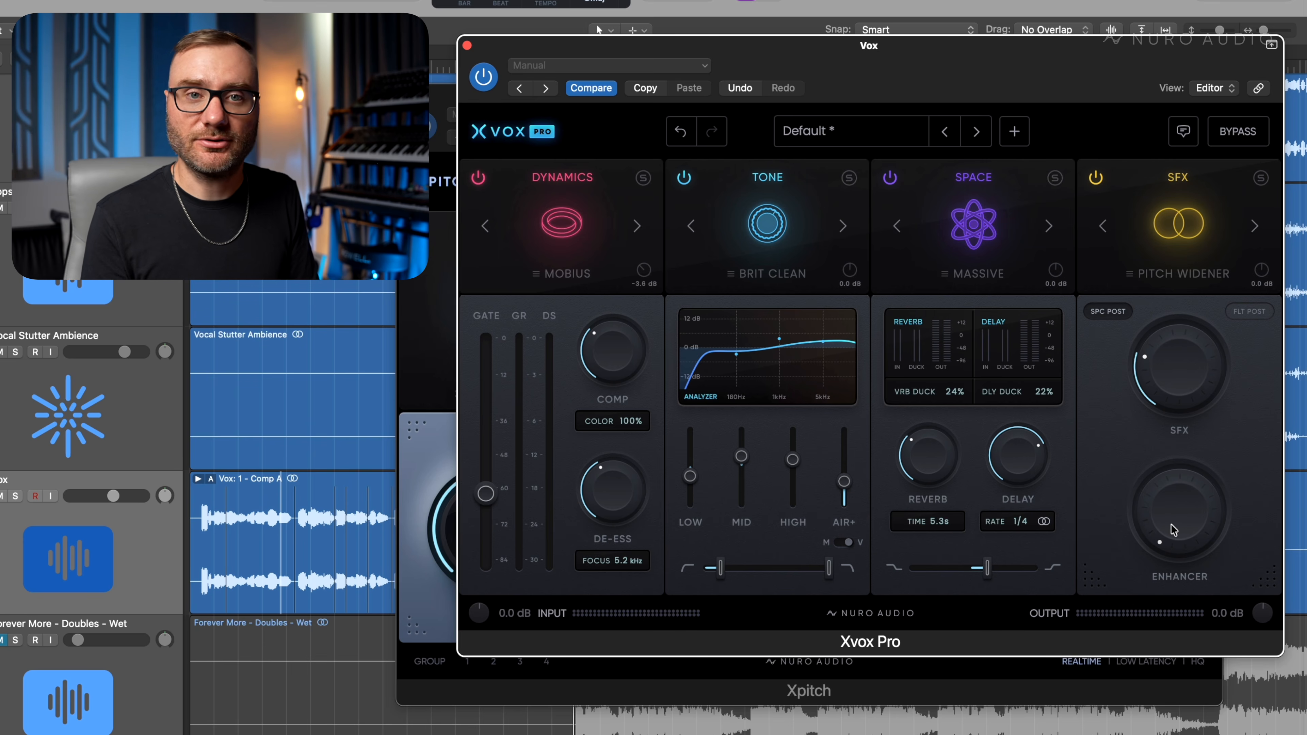
# Raise the SFX section's Enhancer amount to about a quarter of its range
pyautogui.moveTo(1174, 526)
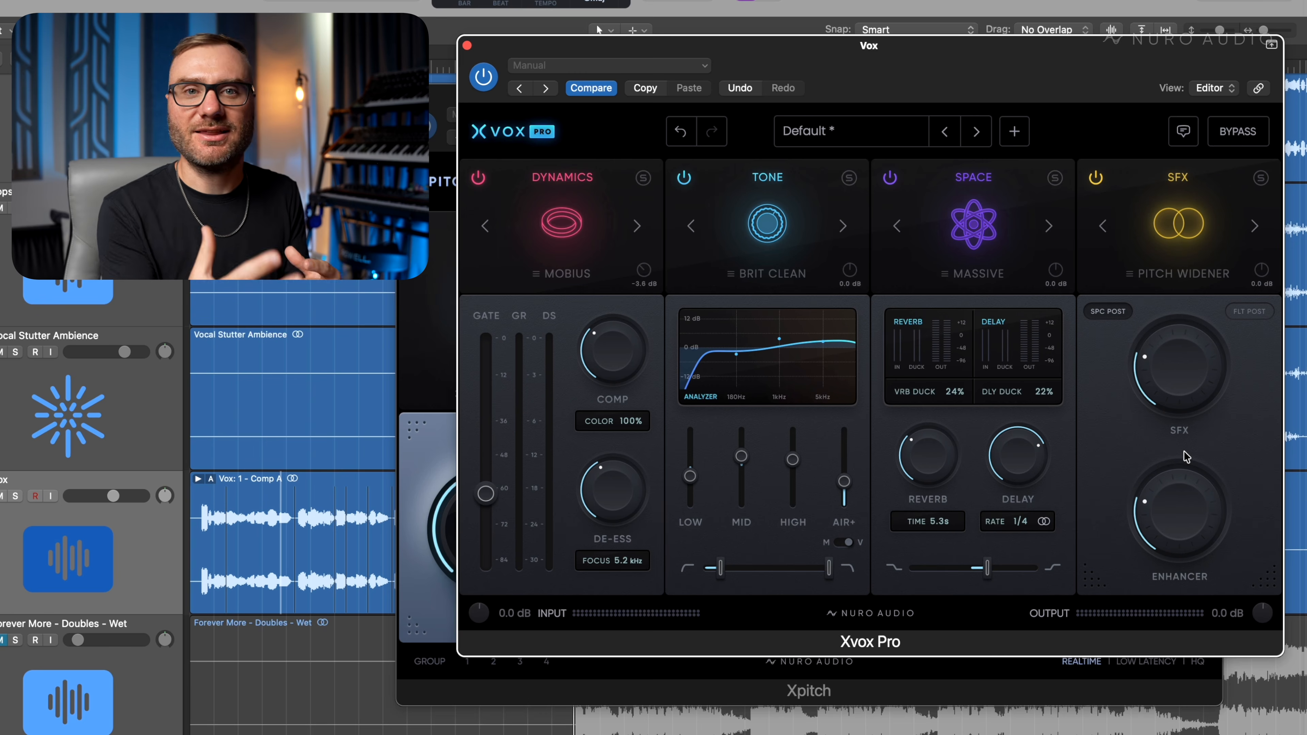
# Reset the SFX and Enhancer amounts to 0%, and raise the Enhancer to about 38% while the vocal plays
pyautogui.doubleClick(1181, 488)
pyautogui.doubleClick(1172, 369)
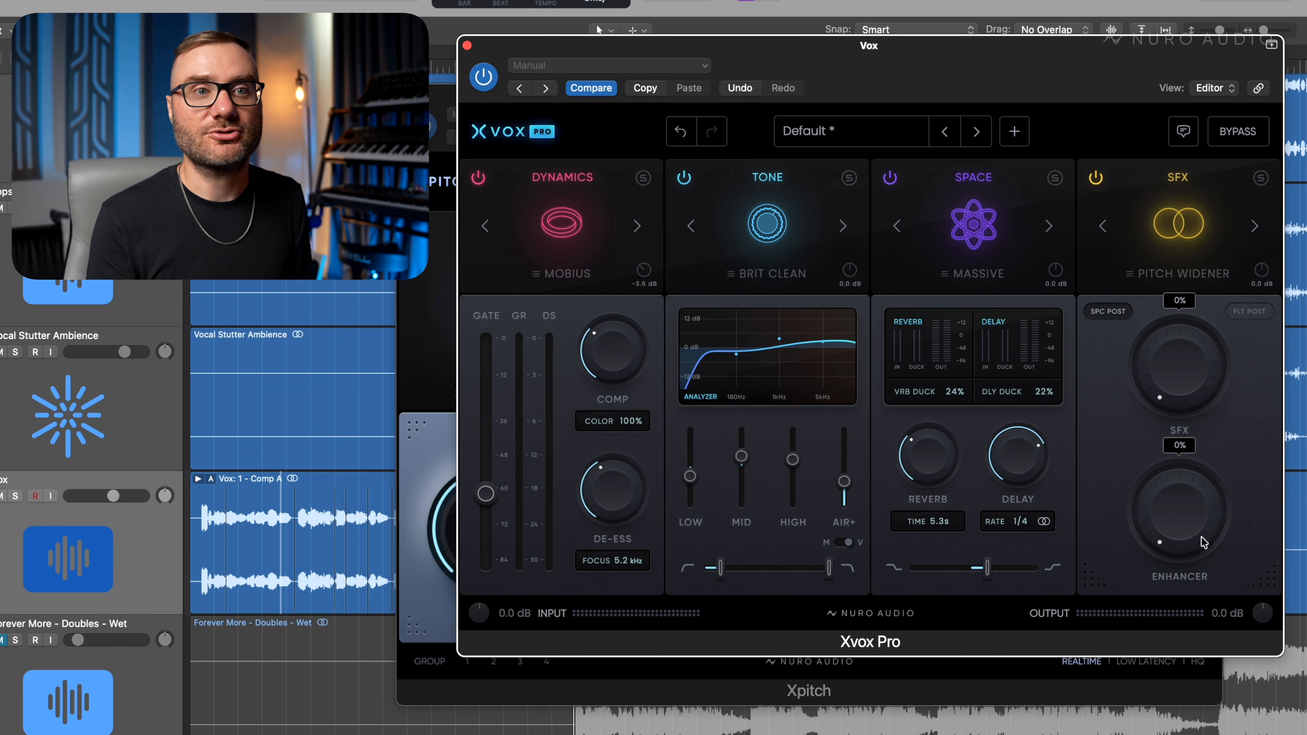
pyautogui.press('space')
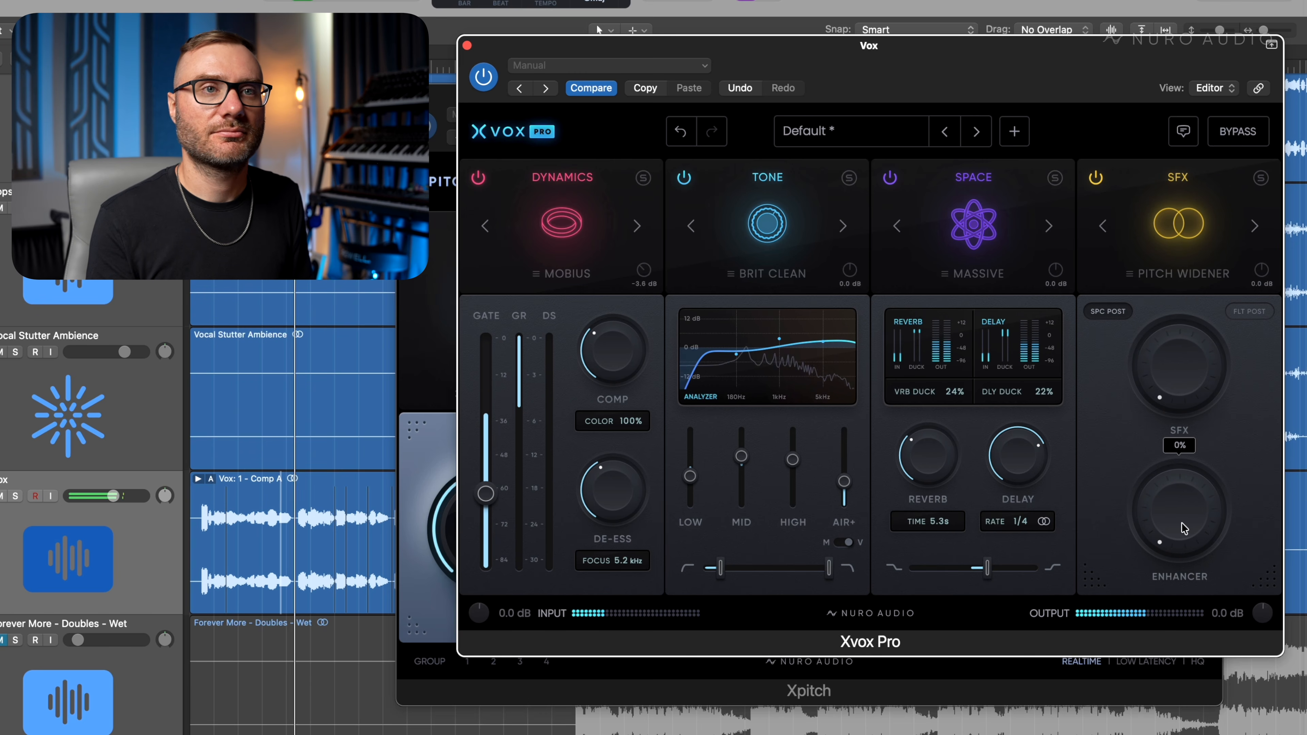
pyautogui.moveTo(1184, 527); pyautogui.dragTo(1205, 417)
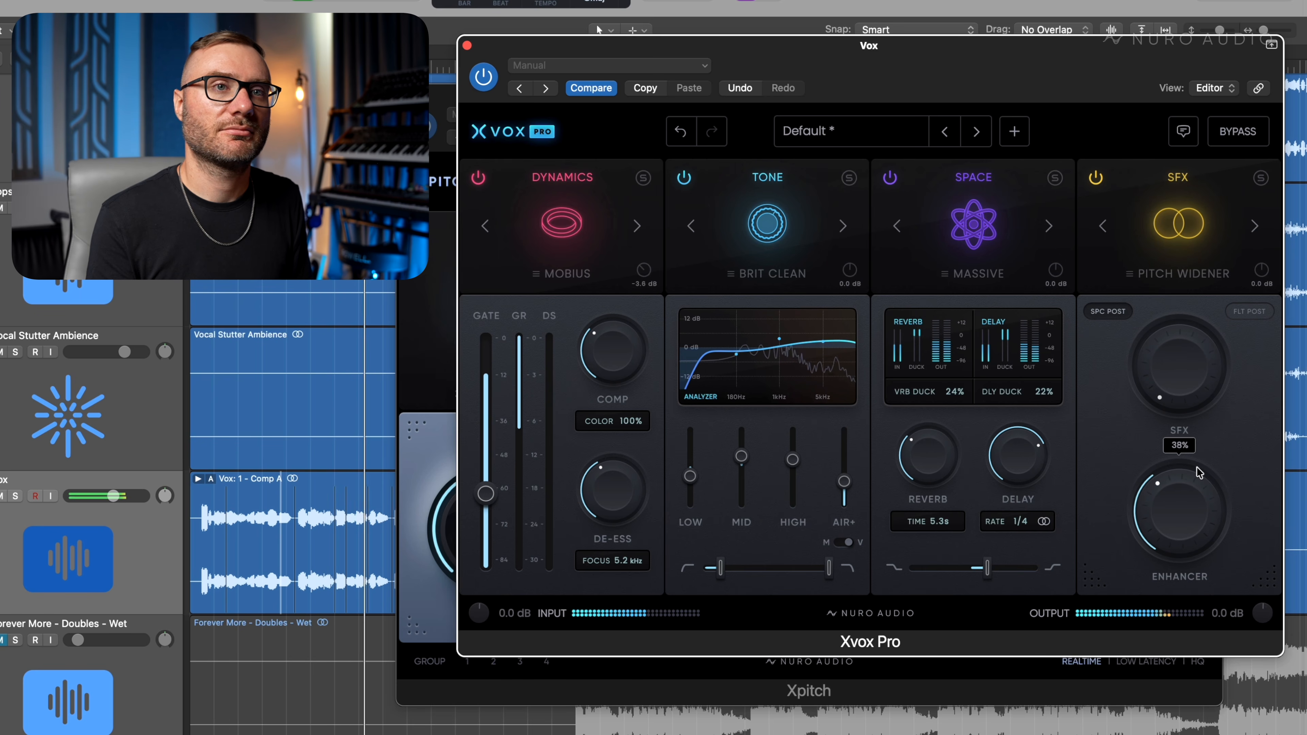
pyautogui.moveTo(1200, 484)
pyautogui.mouseDown()
pyautogui.moveTo(1150, 600)
pyautogui.moveTo(1195, 456)
pyautogui.moveTo(1237, 423)
pyautogui.moveTo(1204, 483)
pyautogui.mouseUp()
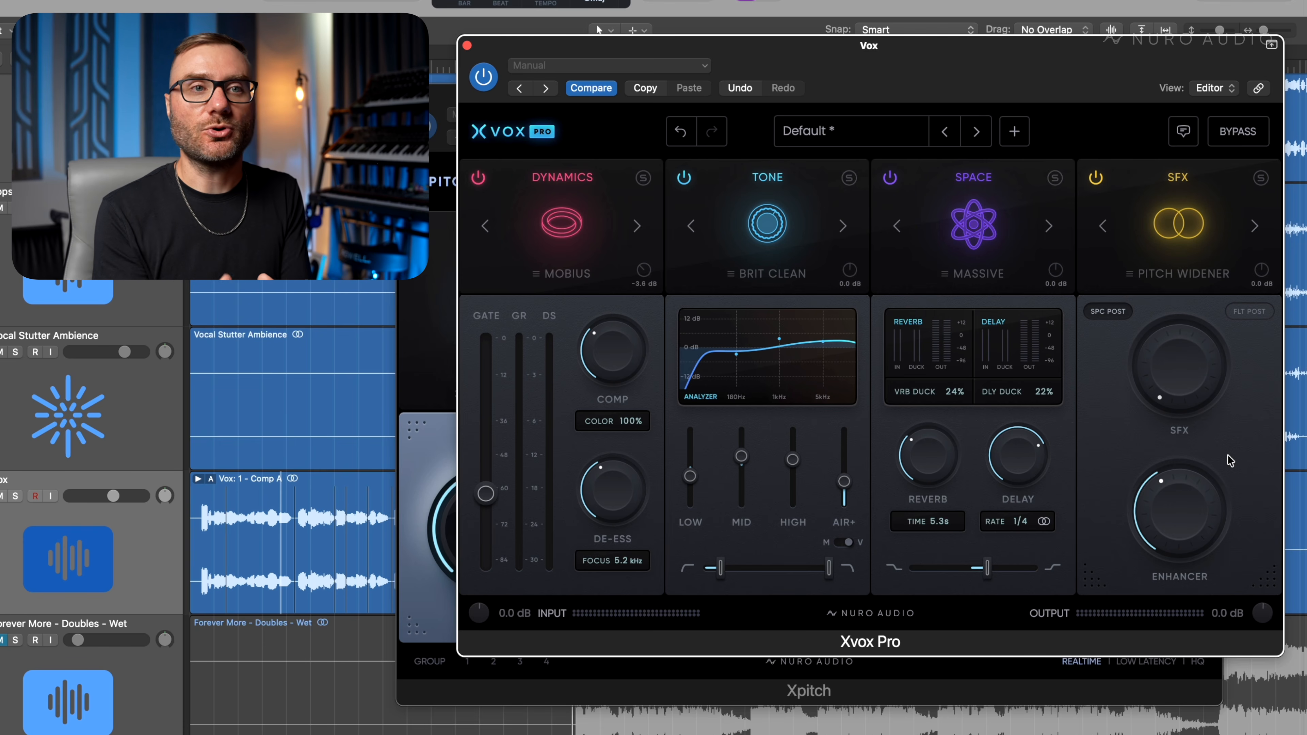
# Audition the Pitch Widener's SFX amount during playback and set it to 11%
pyautogui.moveTo(1191, 392); pyautogui.dragTo(1194, 357)
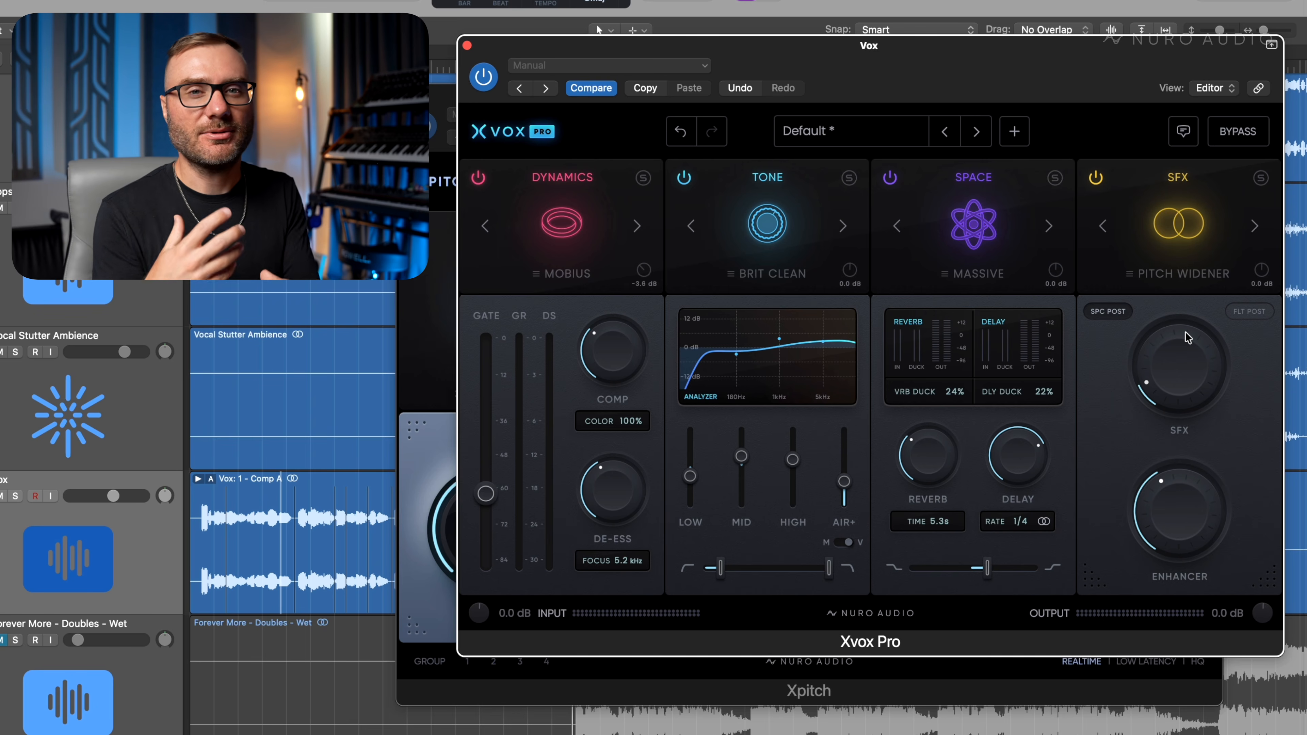
pyautogui.moveTo(1175, 356); pyautogui.dragTo(1214, 298)
pyautogui.press('space')
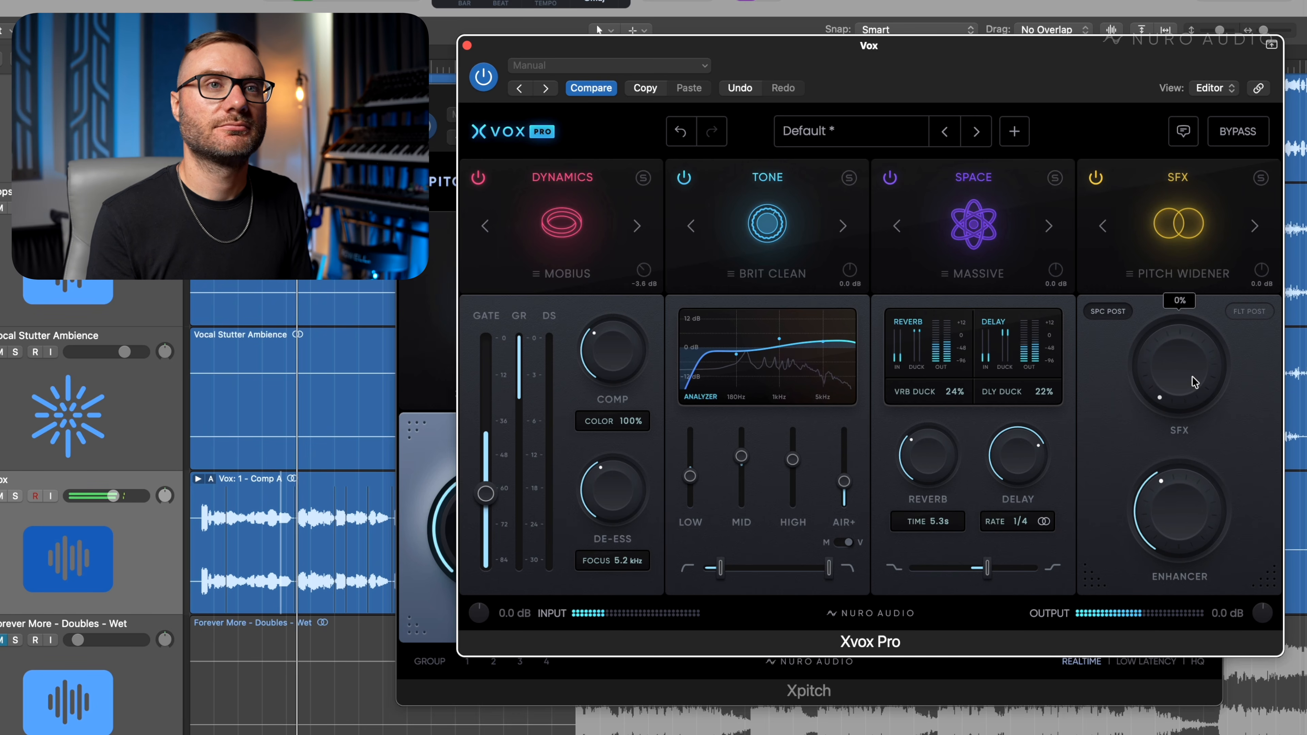
pyautogui.moveTo(1220, 261); pyautogui.dragTo(1194, 370)
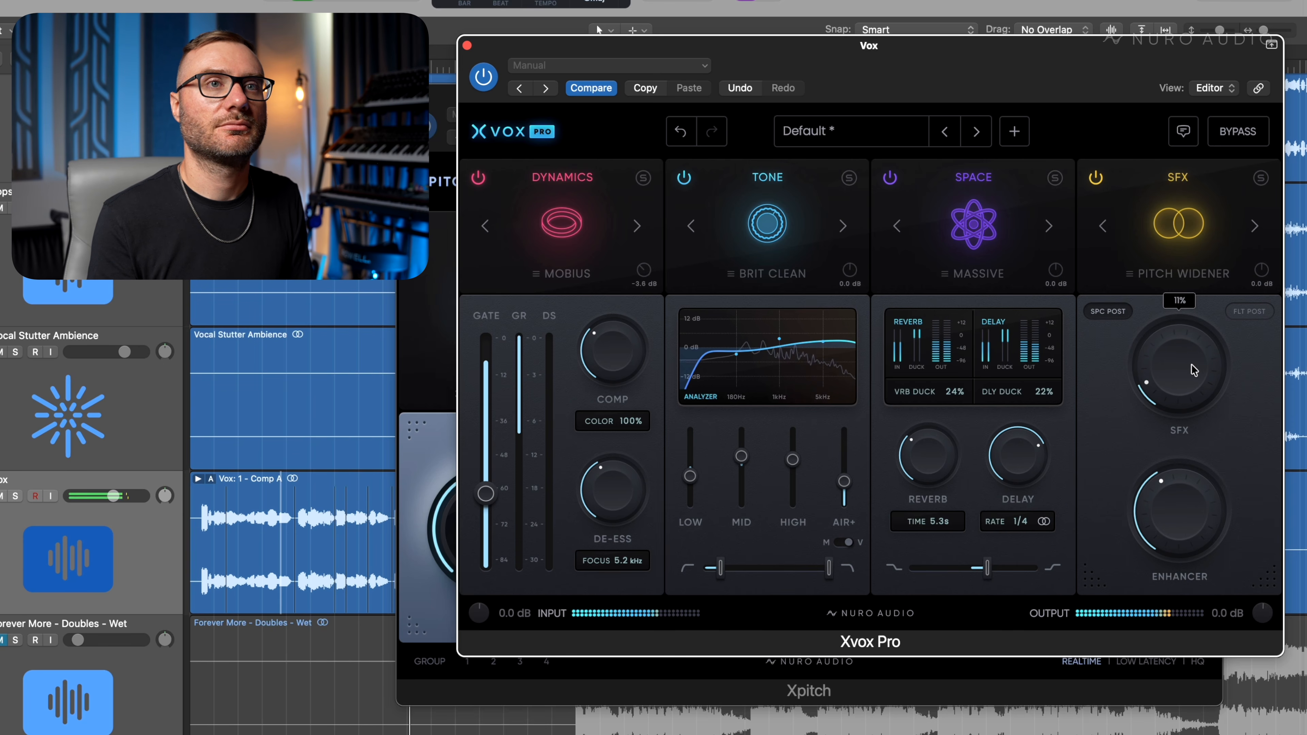
# Match Xvox Pro's output level to the bypassed vocal by setting the output to -2.1 dB, leaving the plugin active
pyautogui.click(1258, 138)
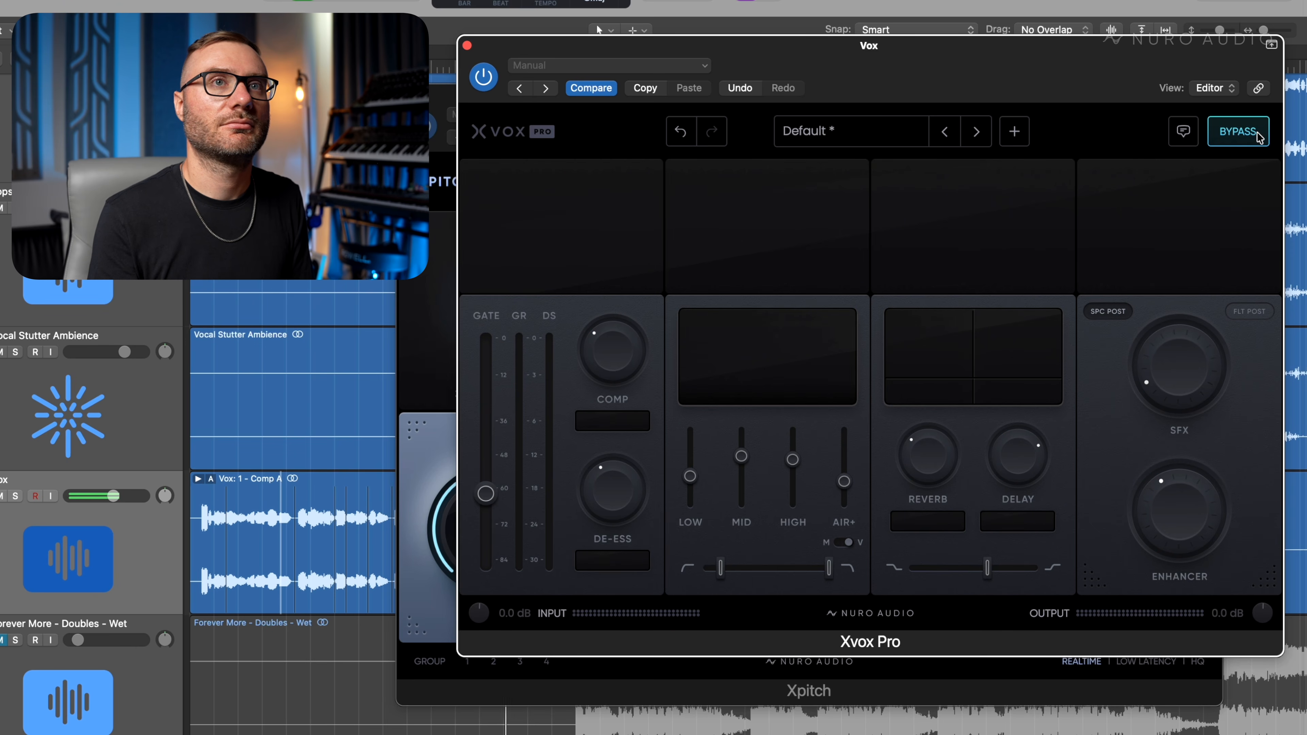
pyautogui.click(1258, 138)
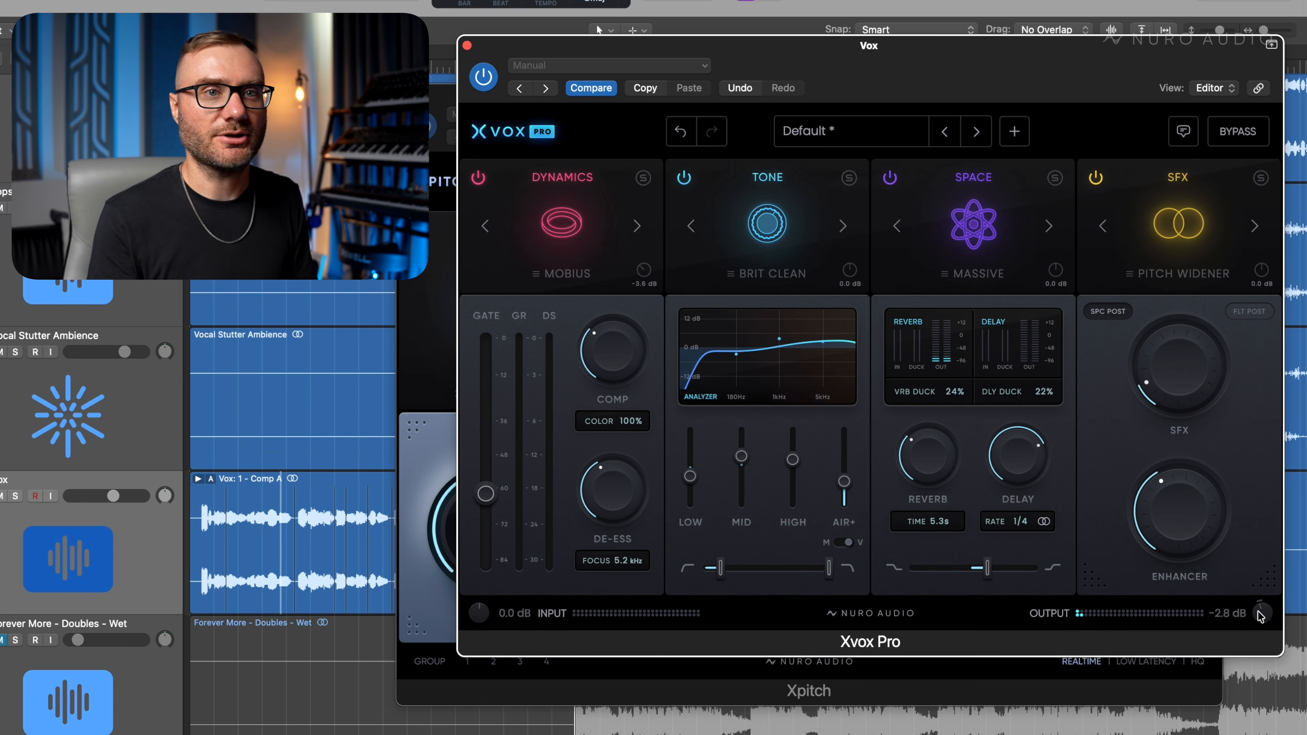
pyautogui.click(1254, 143)
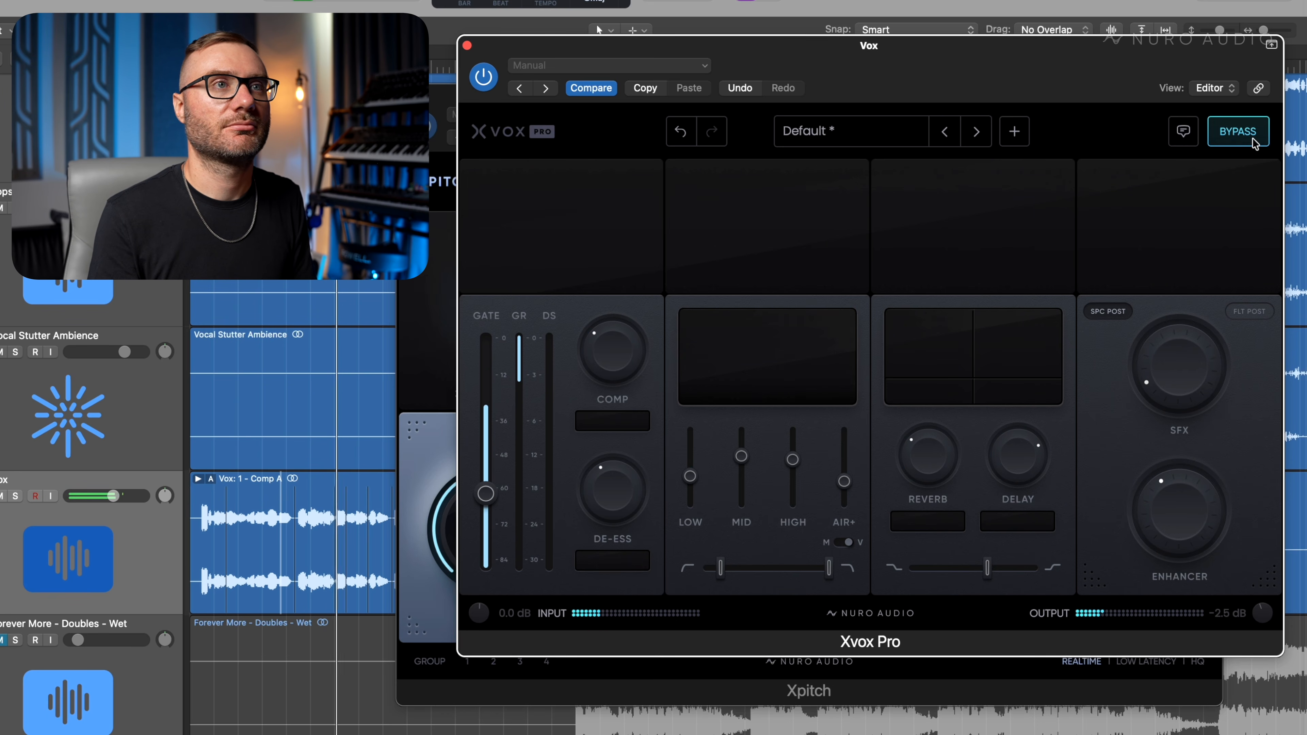
pyautogui.click(1254, 141)
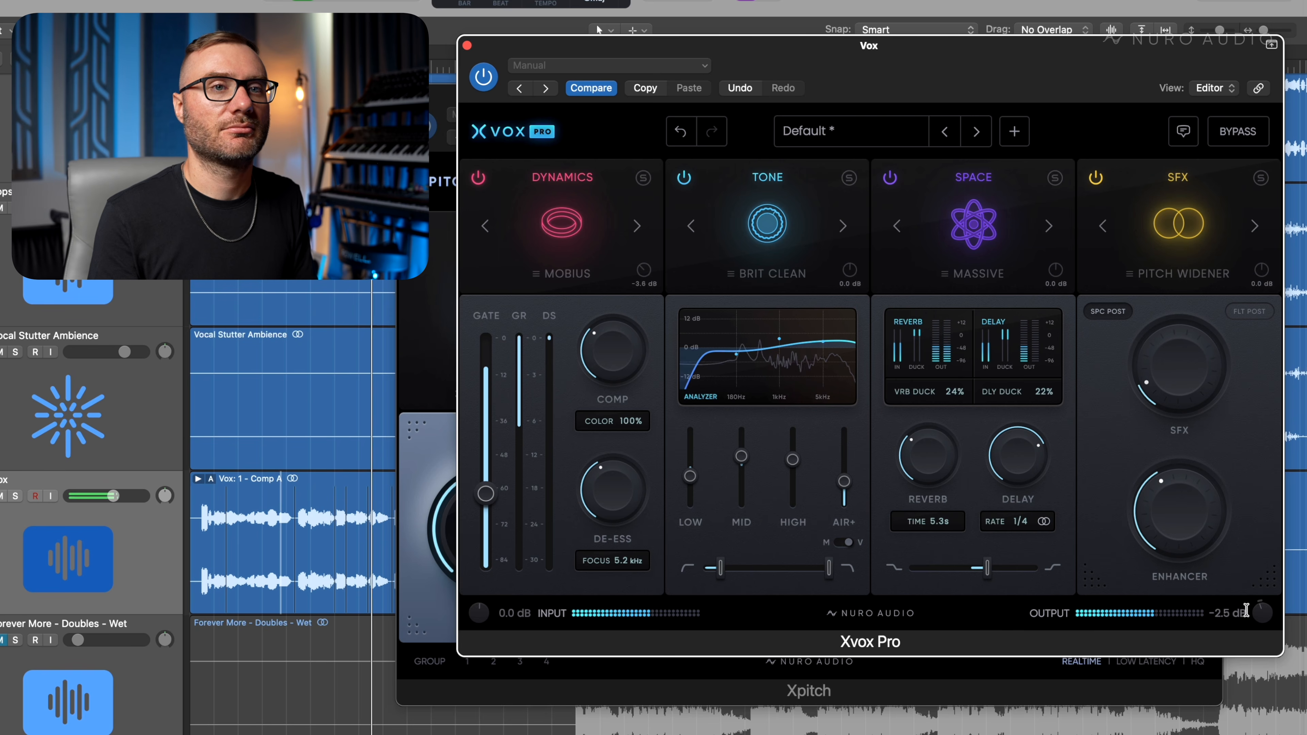
pyautogui.moveTo(1262, 615); pyautogui.dragTo(1263, 613)
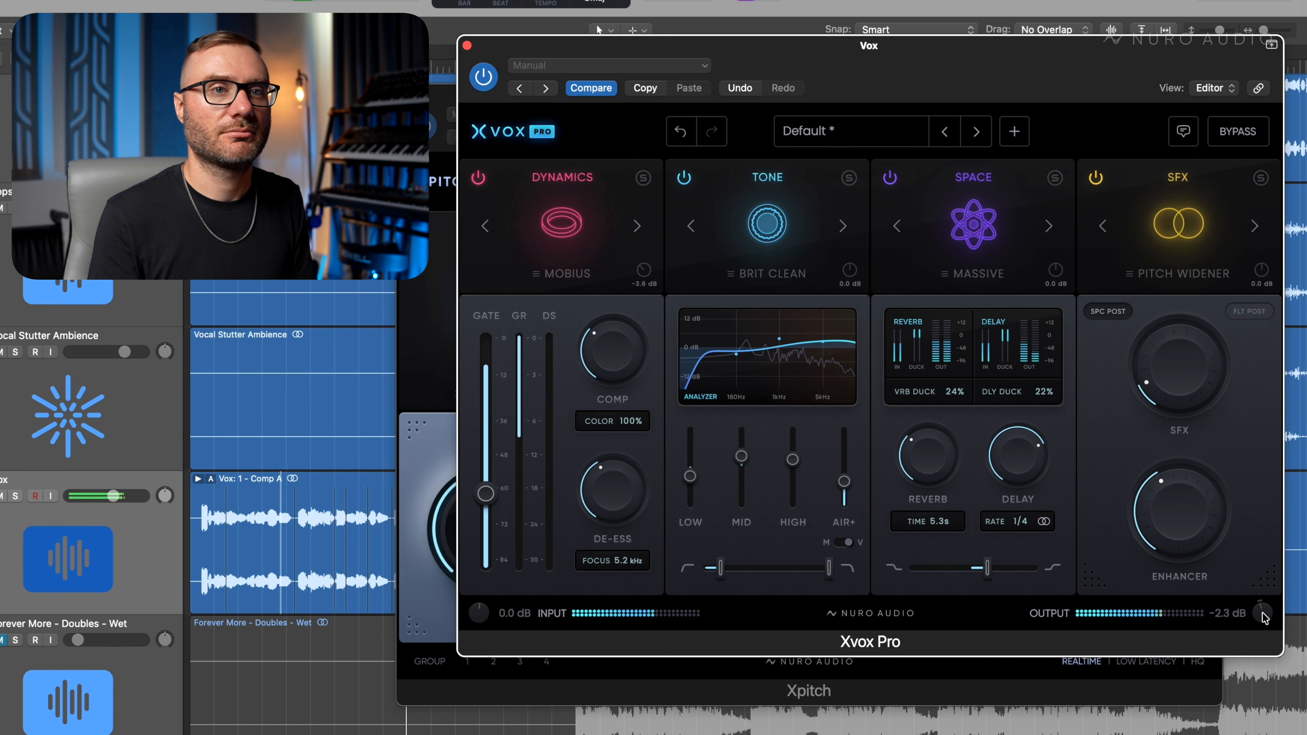
pyautogui.click(1252, 144)
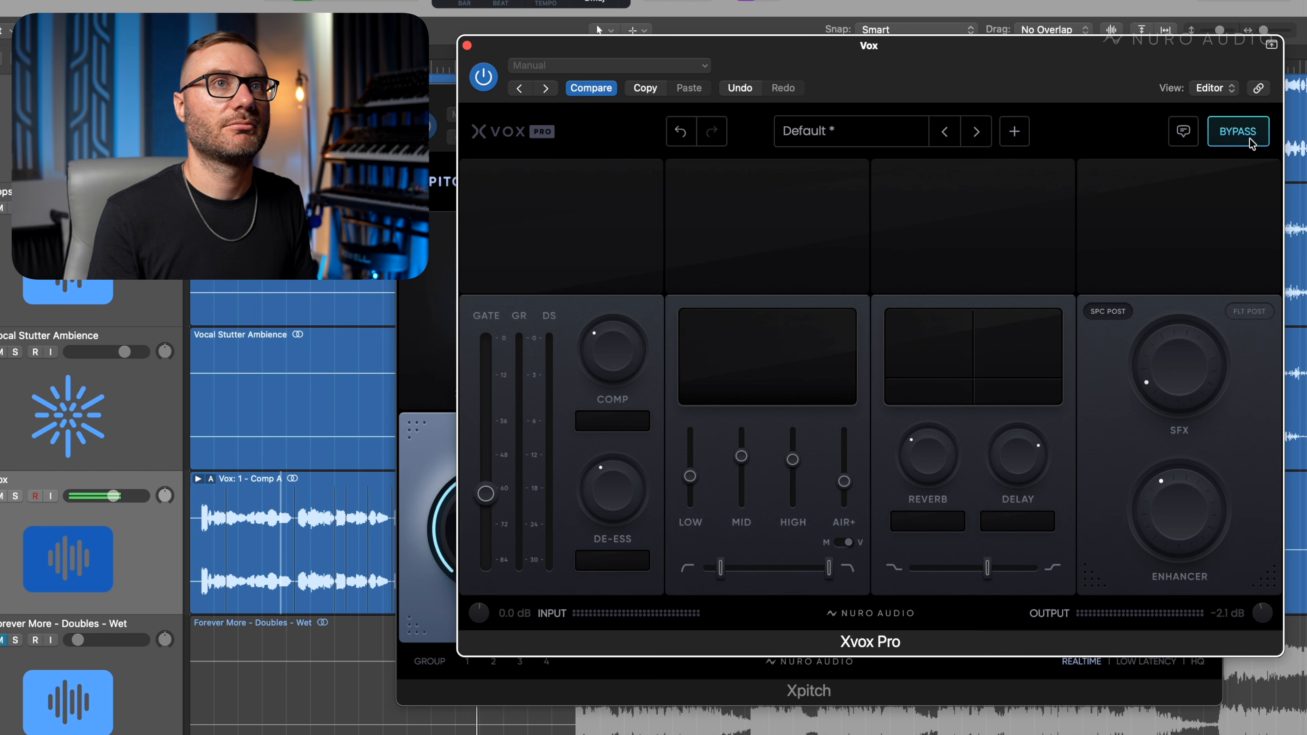
pyautogui.click(1252, 143)
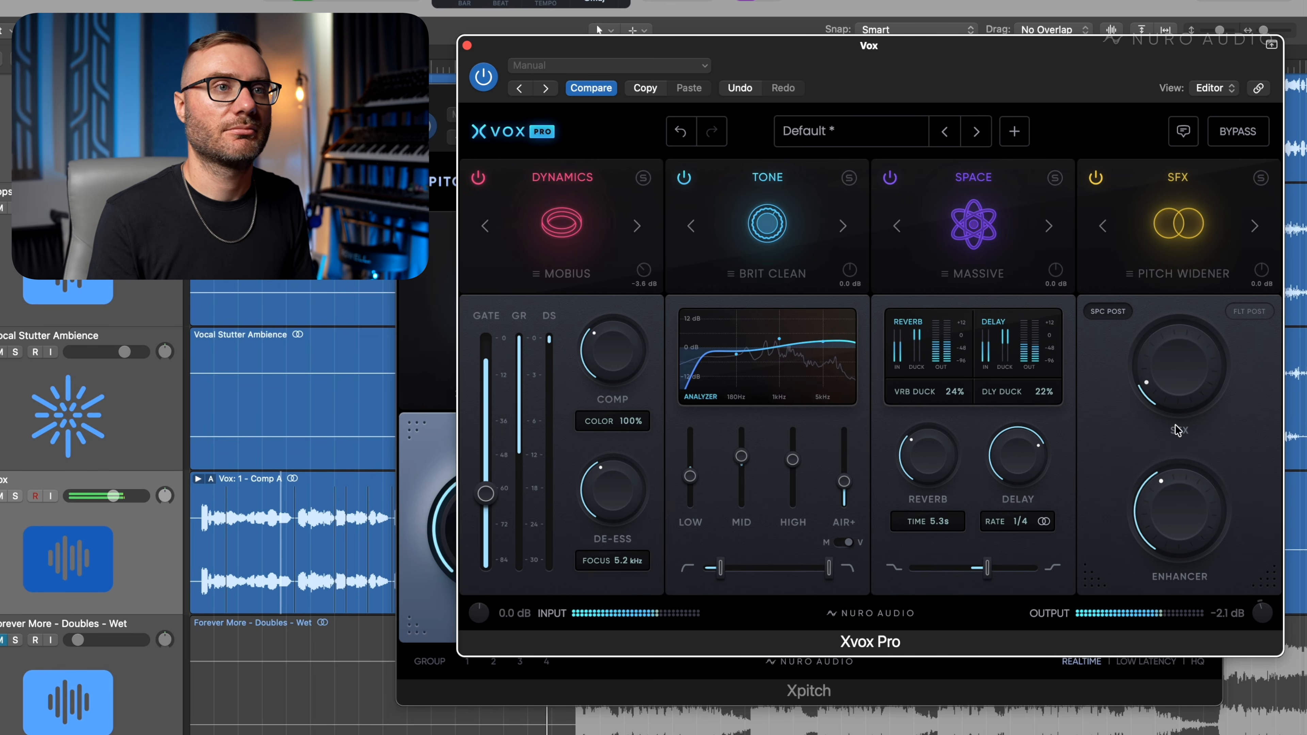
pyautogui.press('space')
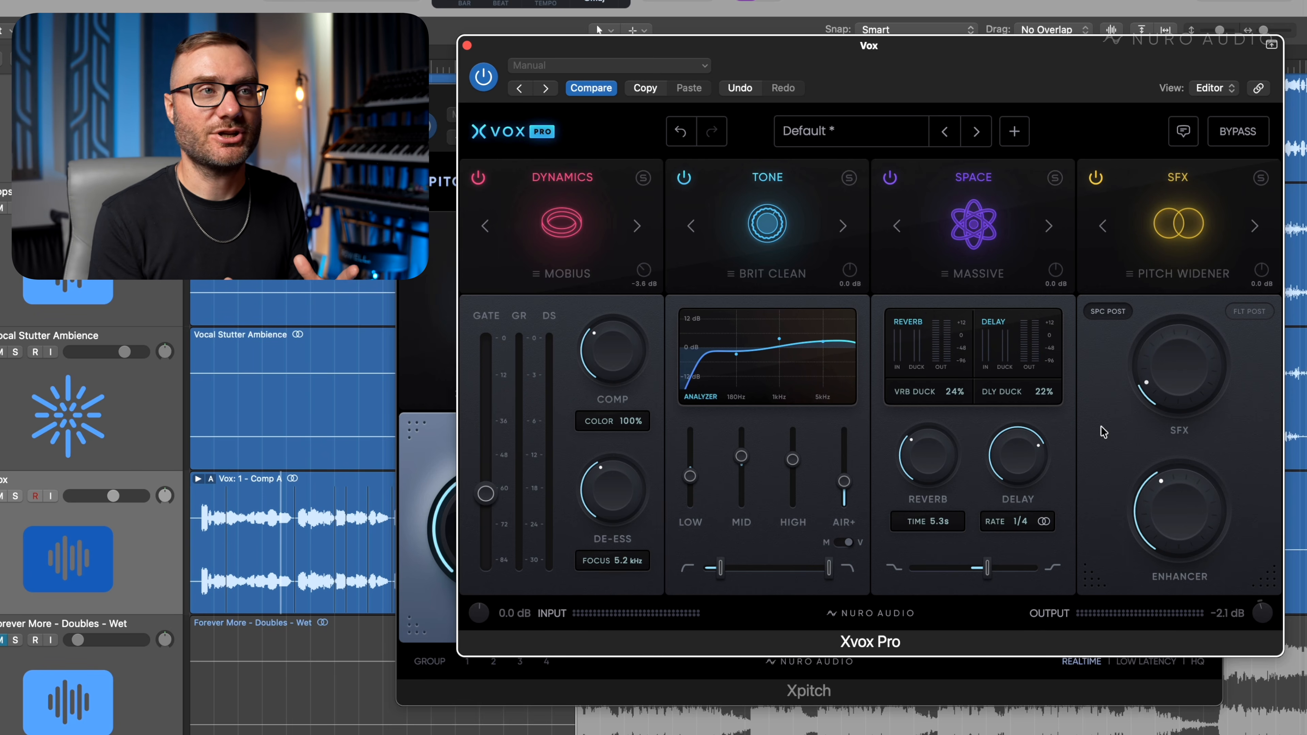
# Add Xrider to the Vox track and narrow its gain range to +2.3 and -2.5 dB while the vocal plays
pyautogui.click(1, 536)
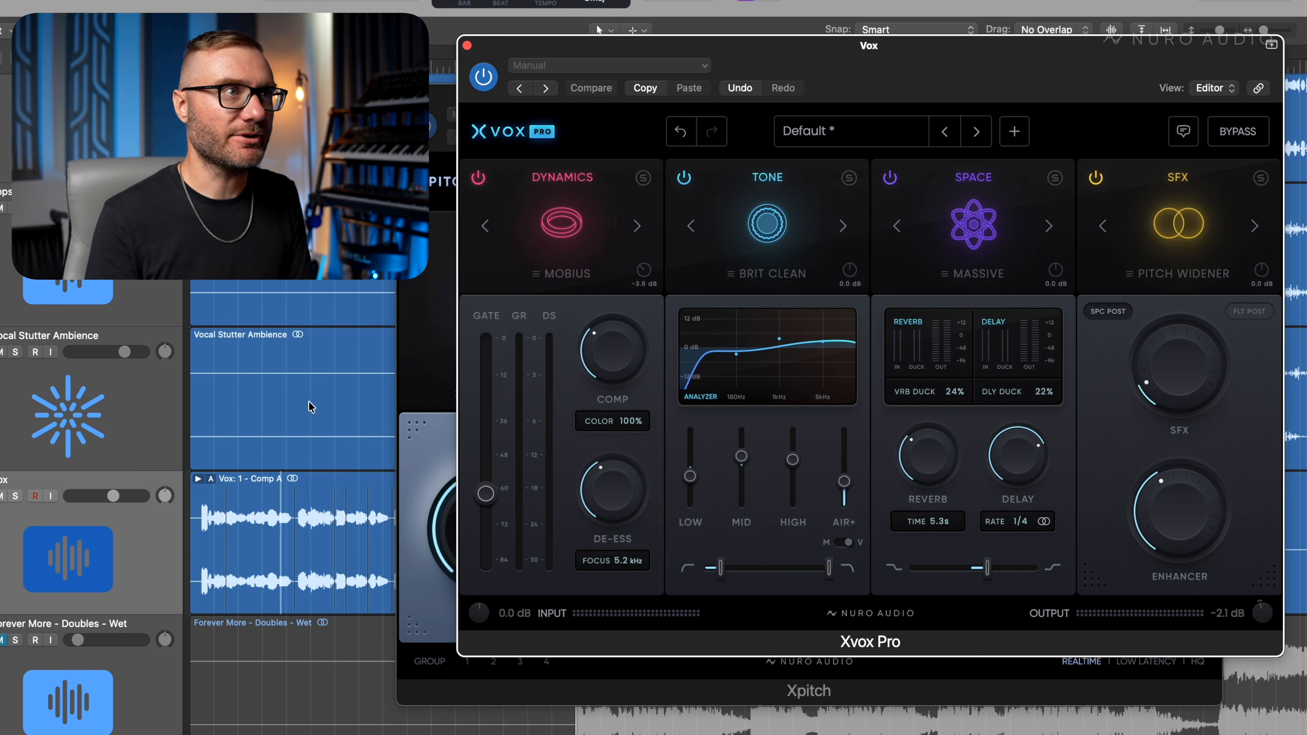
pyautogui.moveTo(511, 286); pyautogui.dragTo(720, 257)
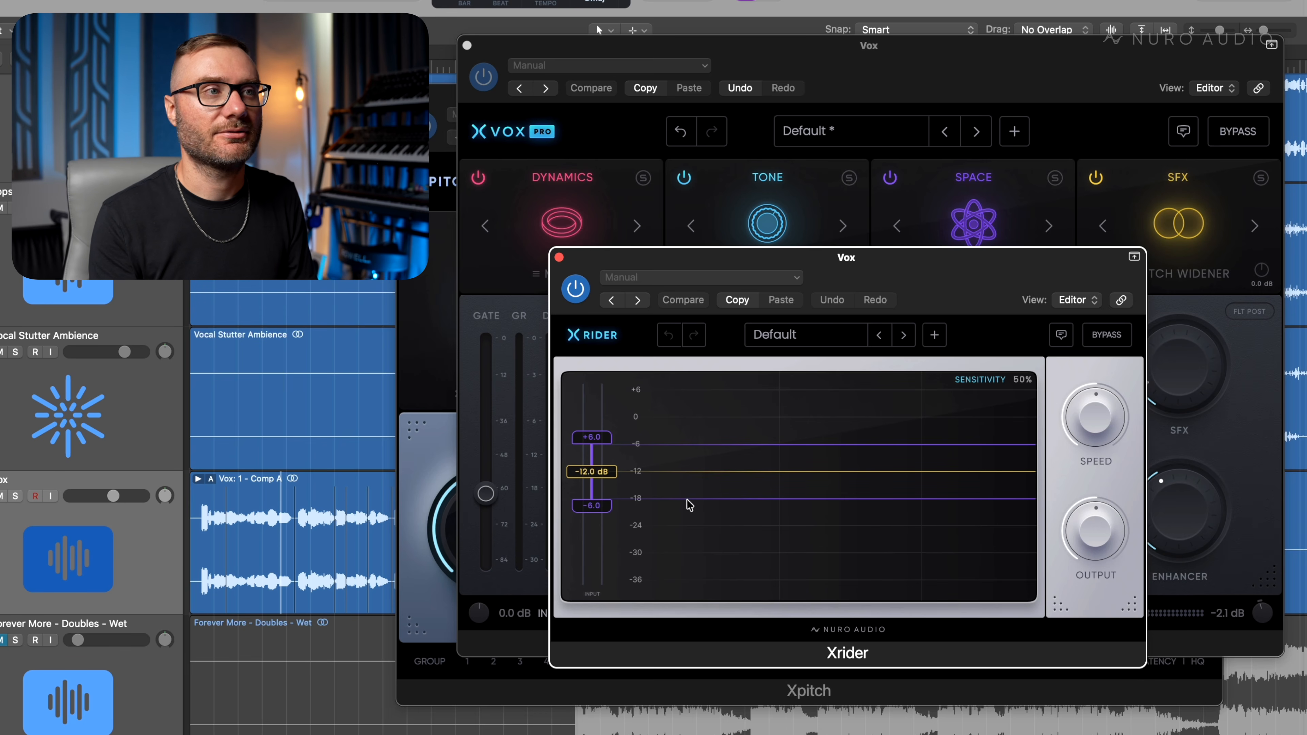
pyautogui.press('space')
pyautogui.moveTo(597, 437); pyautogui.dragTo(603, 460)
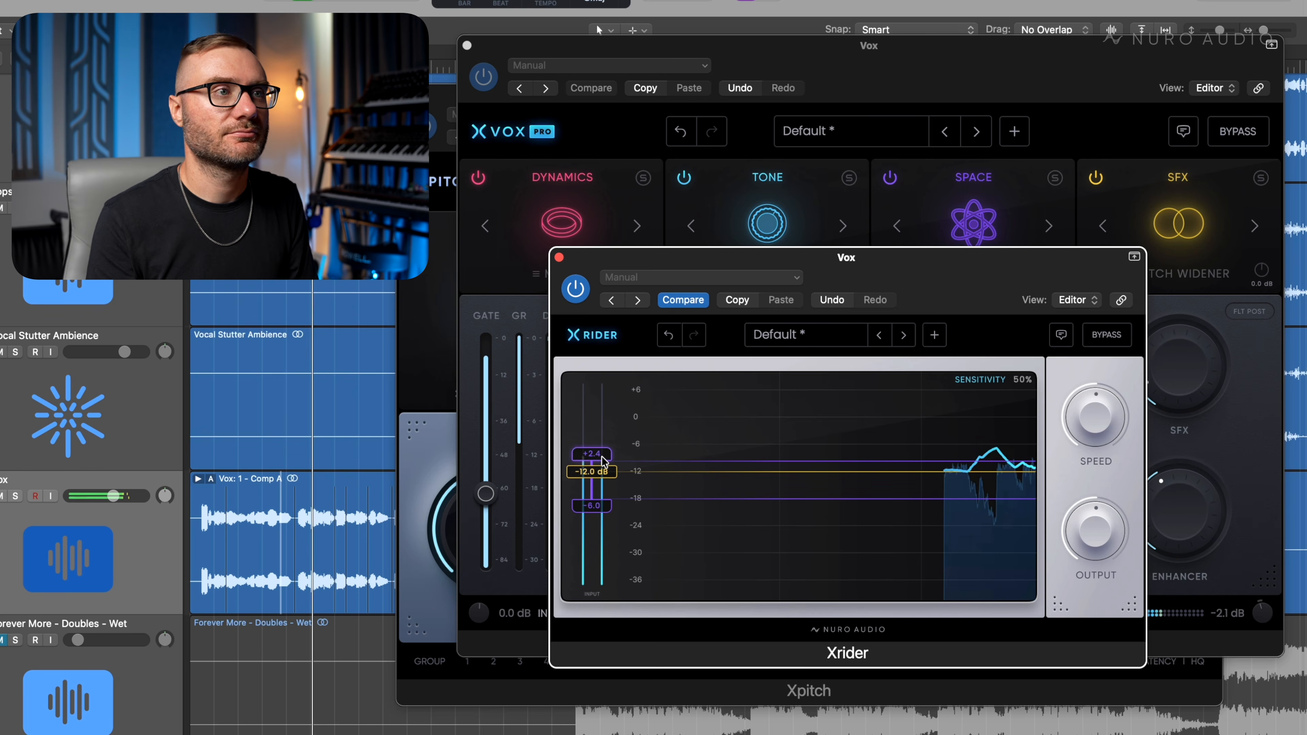
pyautogui.moveTo(603, 509); pyautogui.dragTo(605, 461)
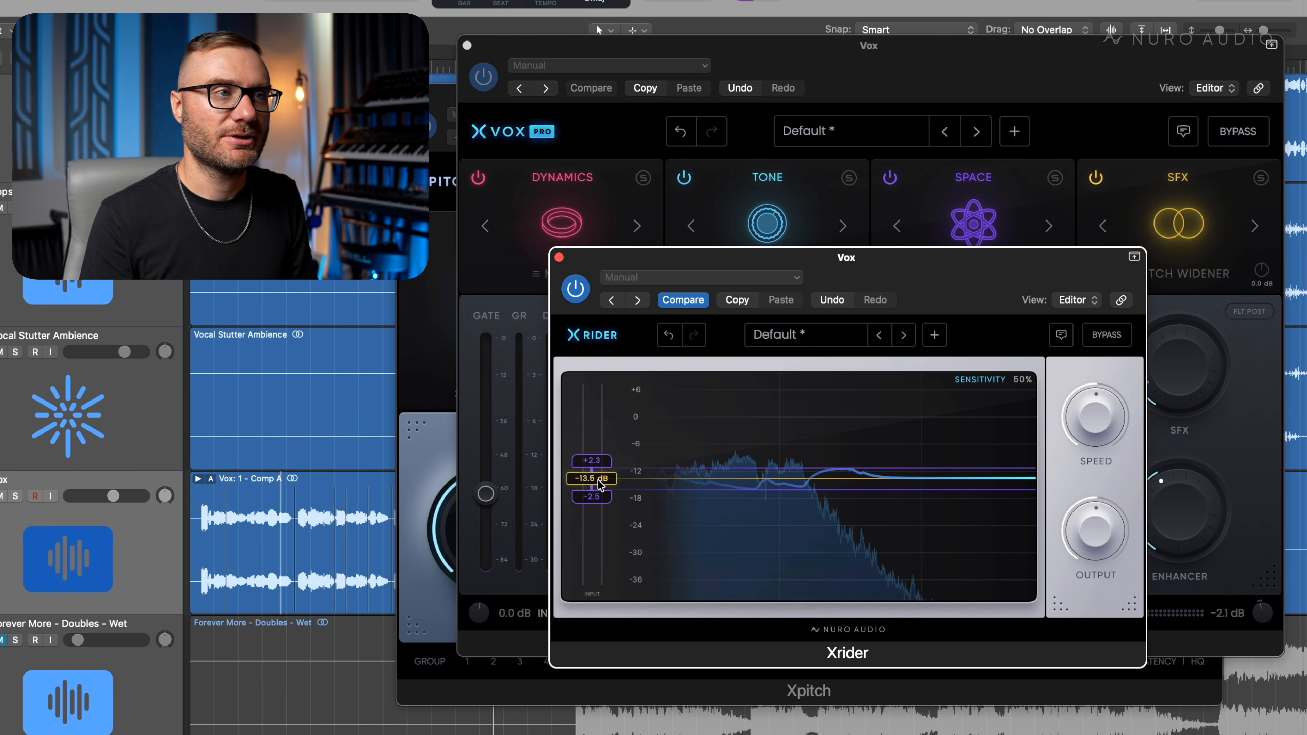
# Set Xrider's target level to -12.9 dB while listening to the vocal
pyautogui.moveTo(600, 484); pyautogui.dragTo(600, 483)
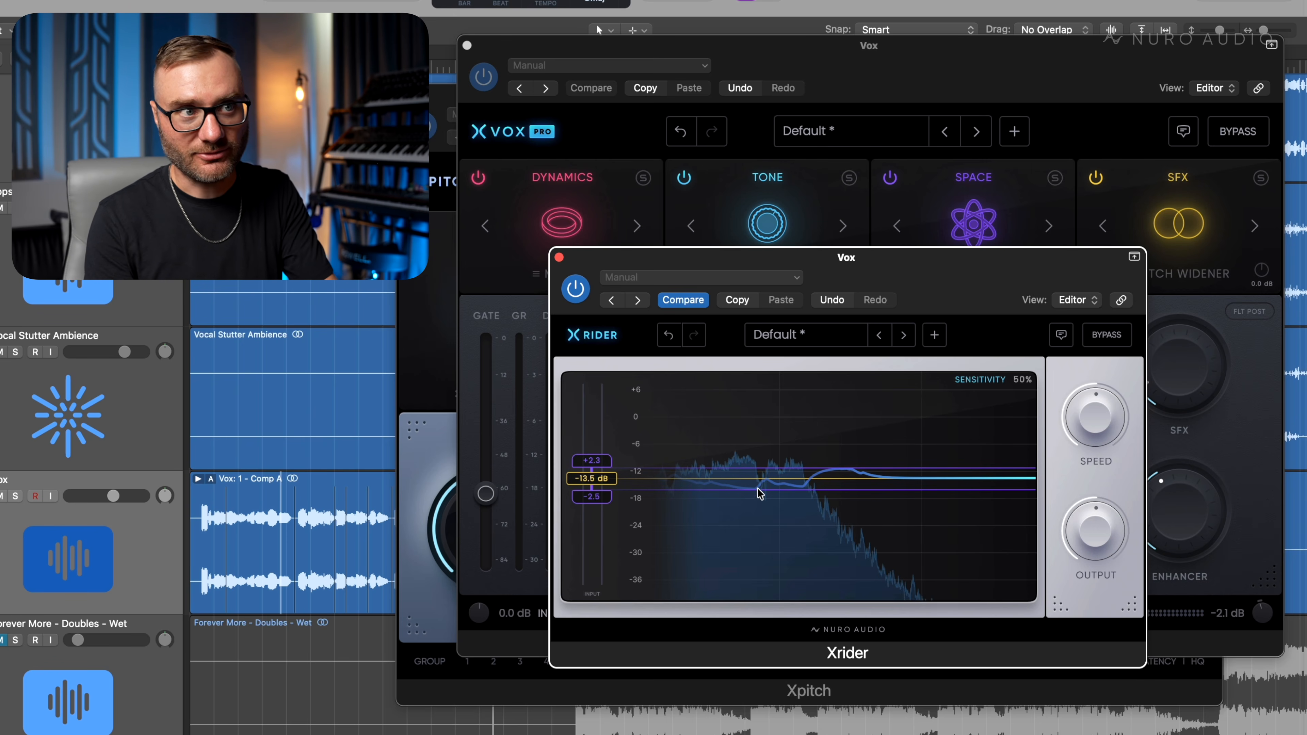
pyautogui.press('space')
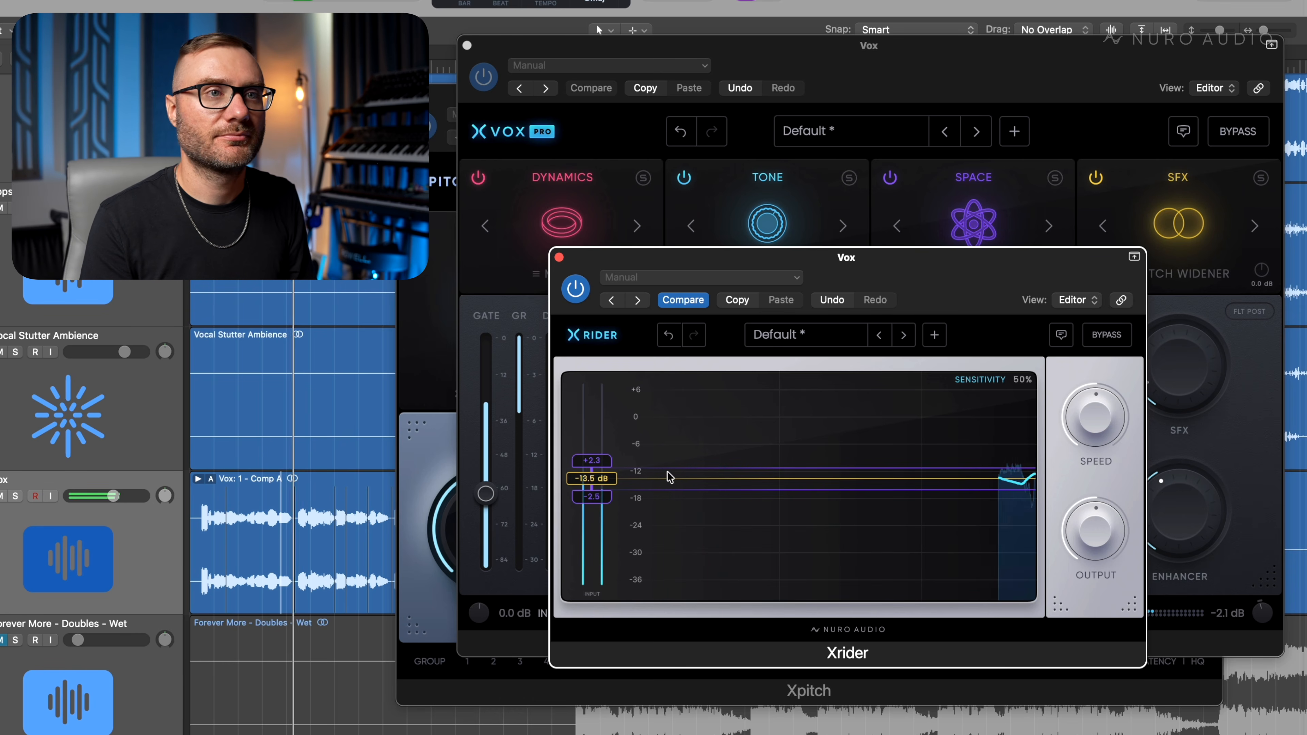
pyautogui.moveTo(594, 483); pyautogui.dragTo(594, 478)
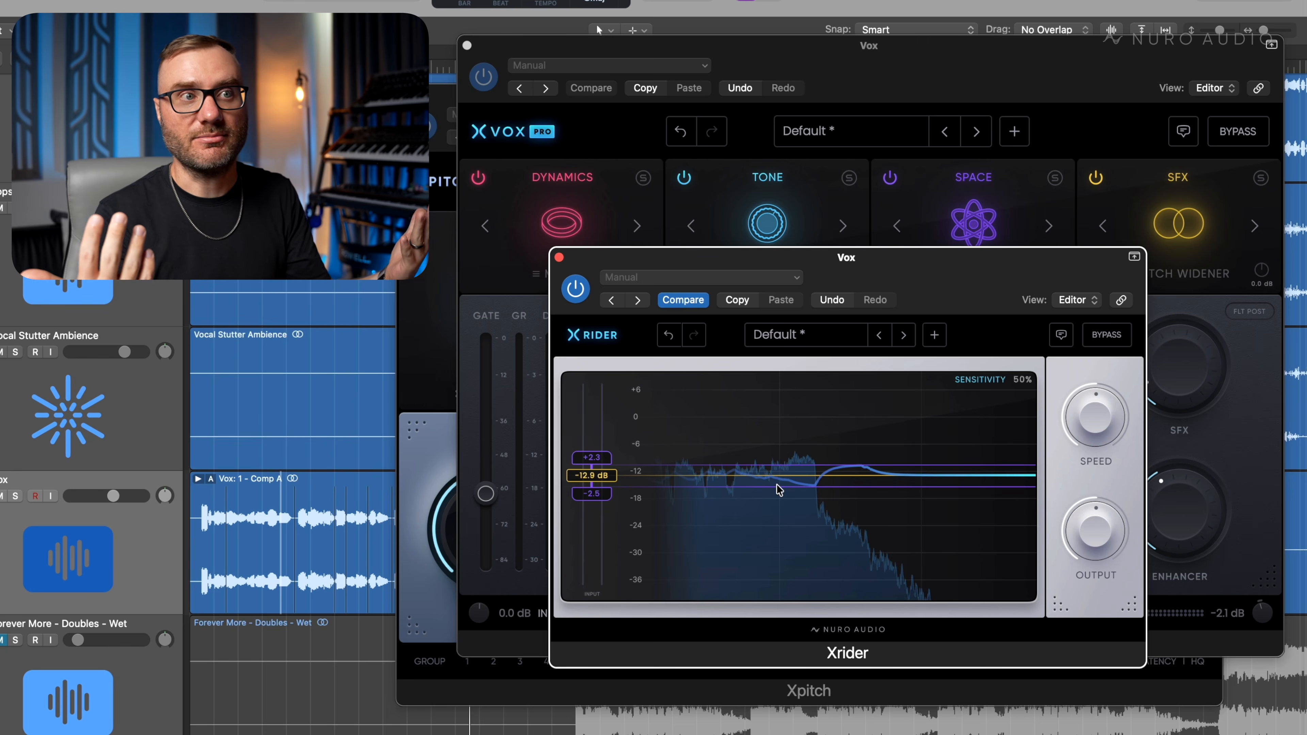
# Try slow and fast Xrider Speed settings against the playing vocal, bringing the value down to 23%
pyautogui.moveTo(1088, 413)
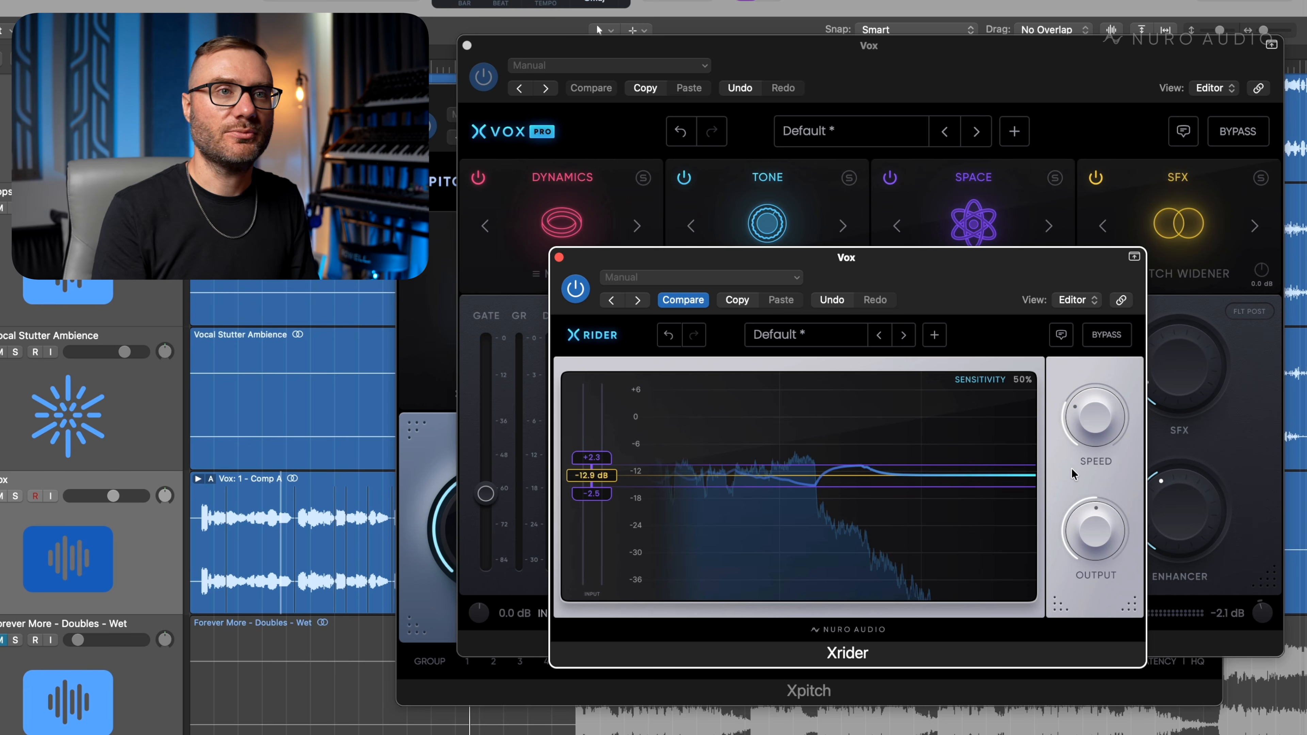
pyautogui.moveTo(1088, 417); pyautogui.dragTo(1090, 428)
pyautogui.press('space')
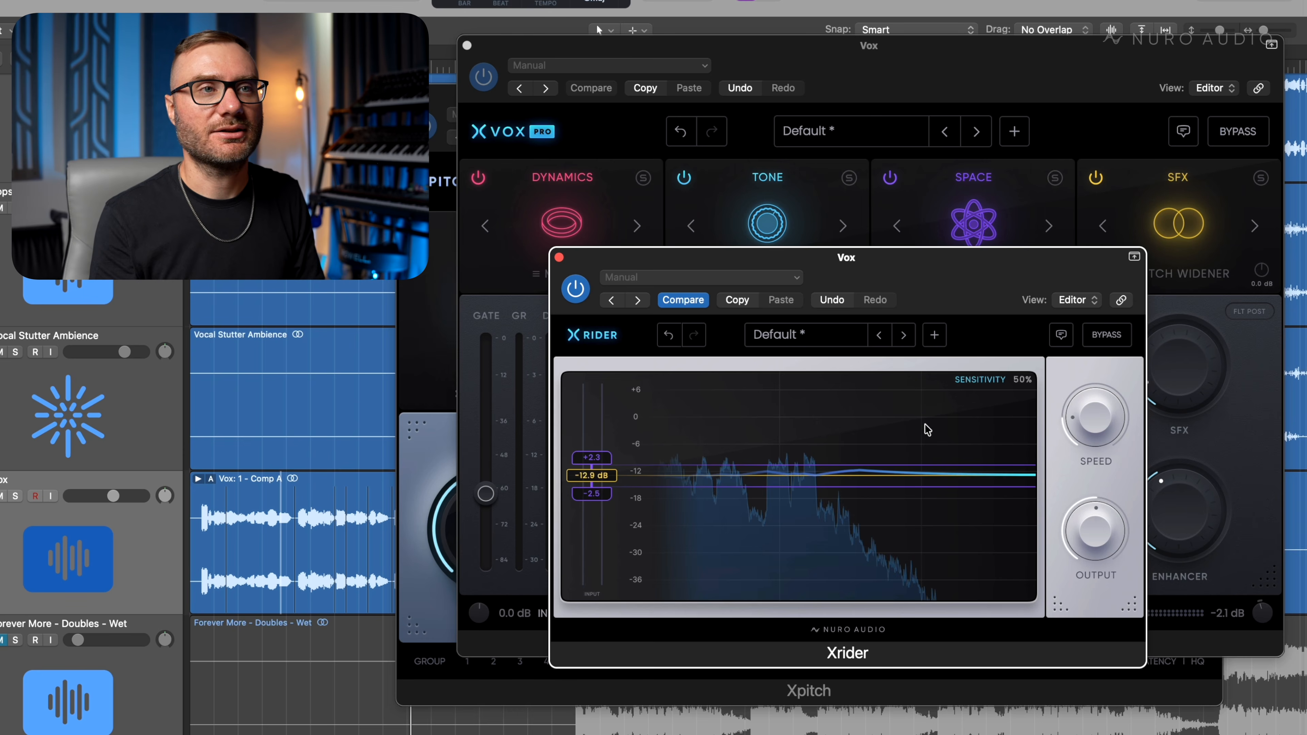
pyautogui.moveTo(1100, 439); pyautogui.dragTo(1107, 423)
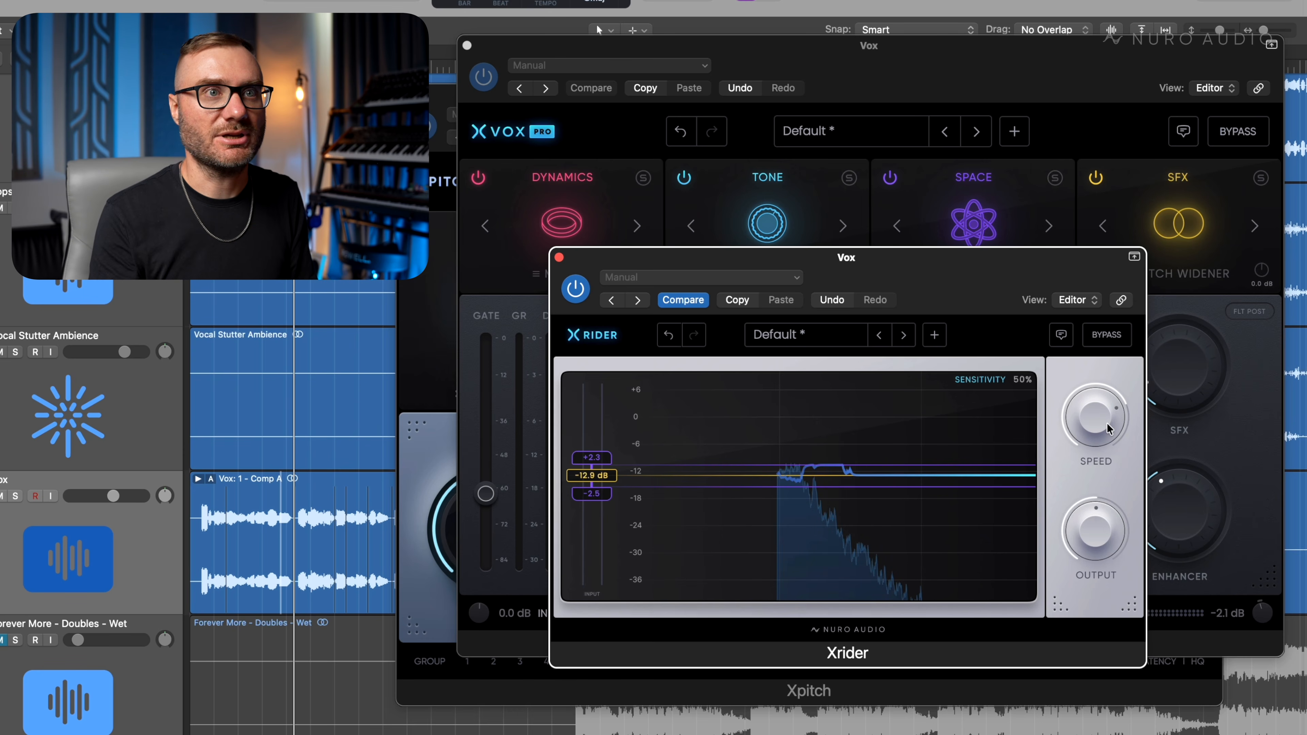
pyautogui.press('space')
pyautogui.moveTo(1107, 423); pyautogui.dragTo(1110, 410)
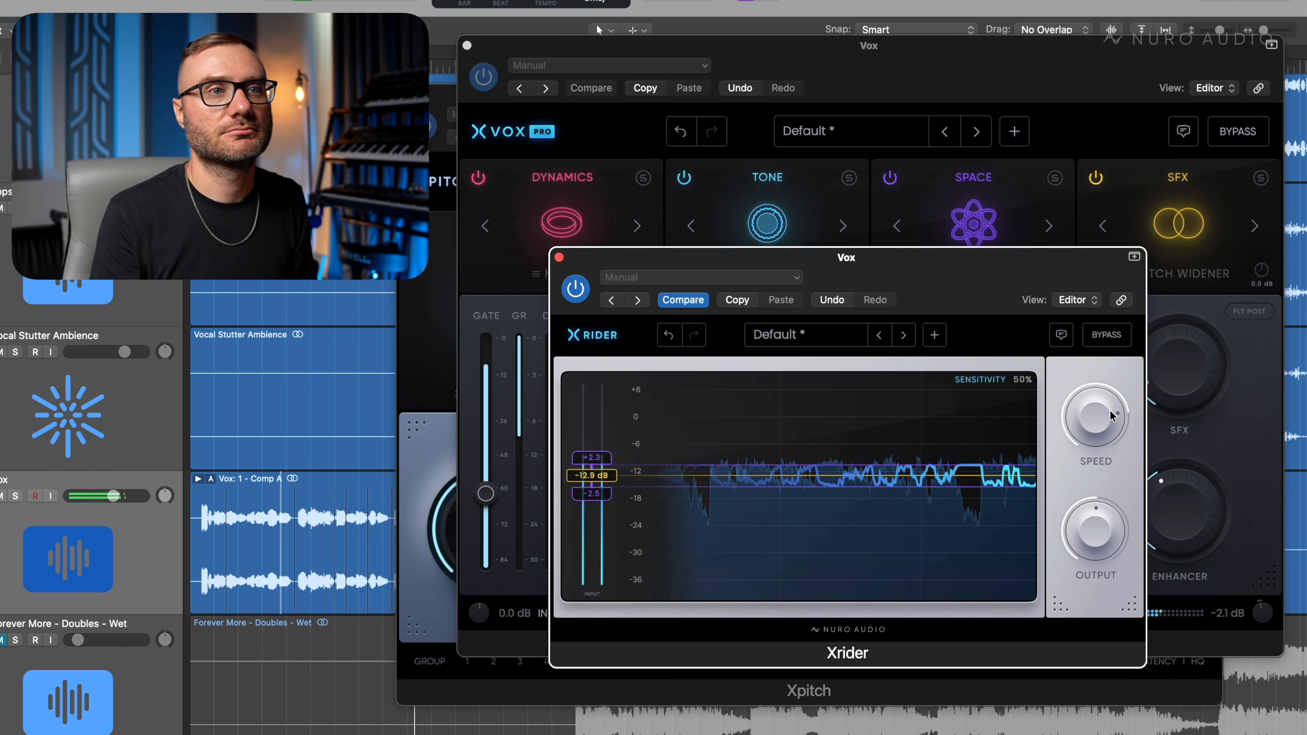
pyautogui.moveTo(1110, 411); pyautogui.dragTo(1062, 531)
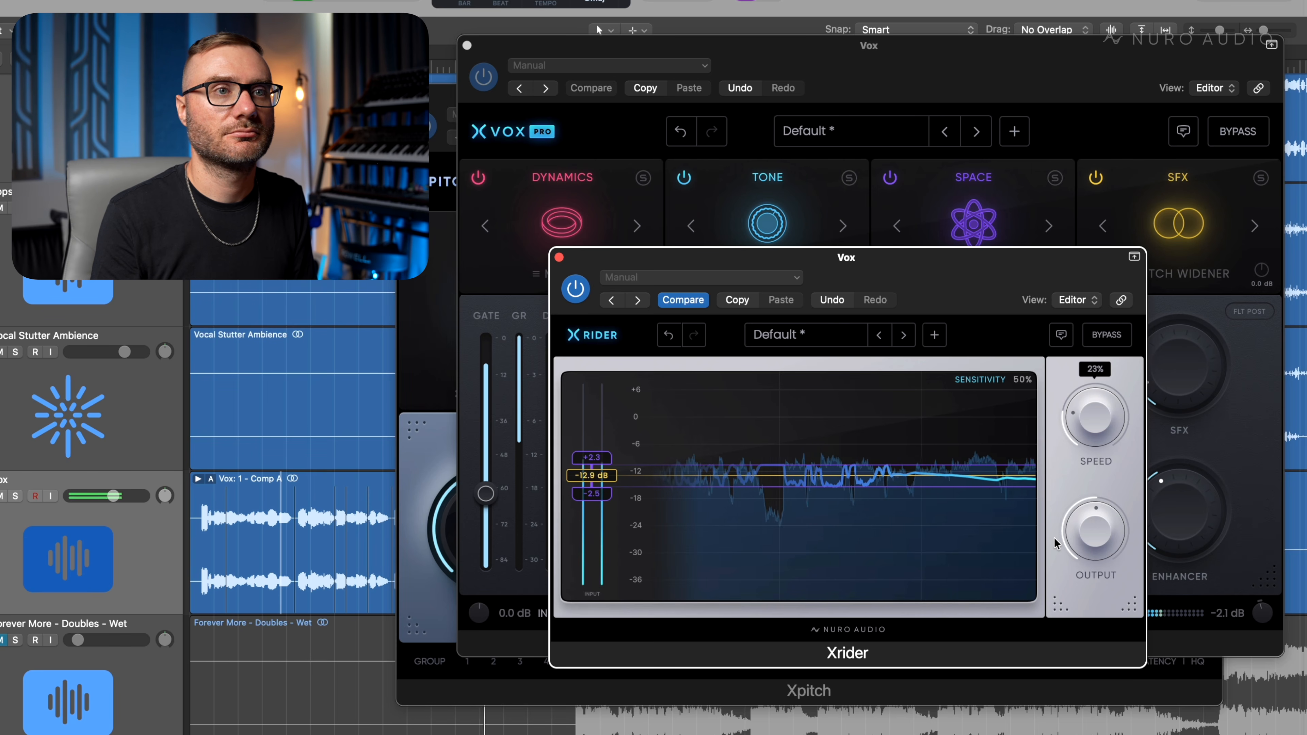
# Raise Xrider's Speed and fine-tune it to about 66% while checking the vocal in playback
pyautogui.moveTo(1054, 537); pyautogui.dragTo(1101, 427)
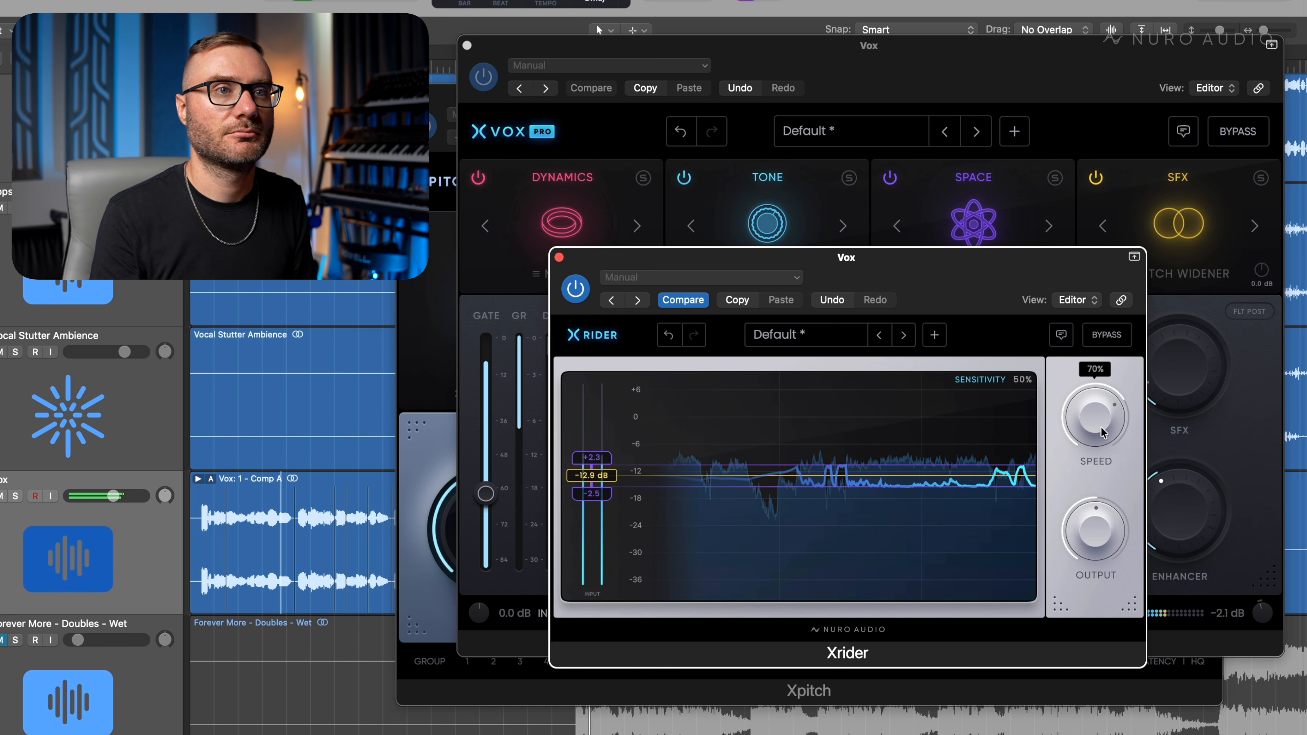
pyautogui.press('space')
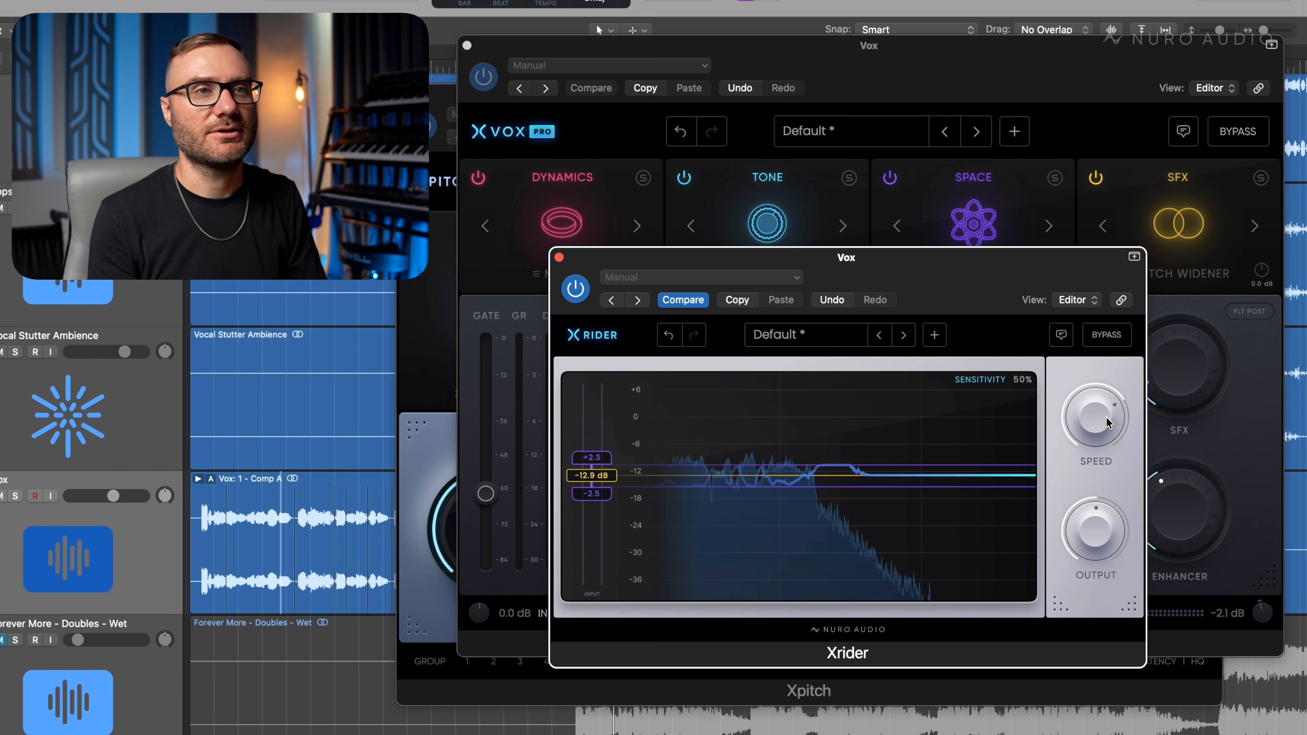
pyautogui.moveTo(1105, 420)
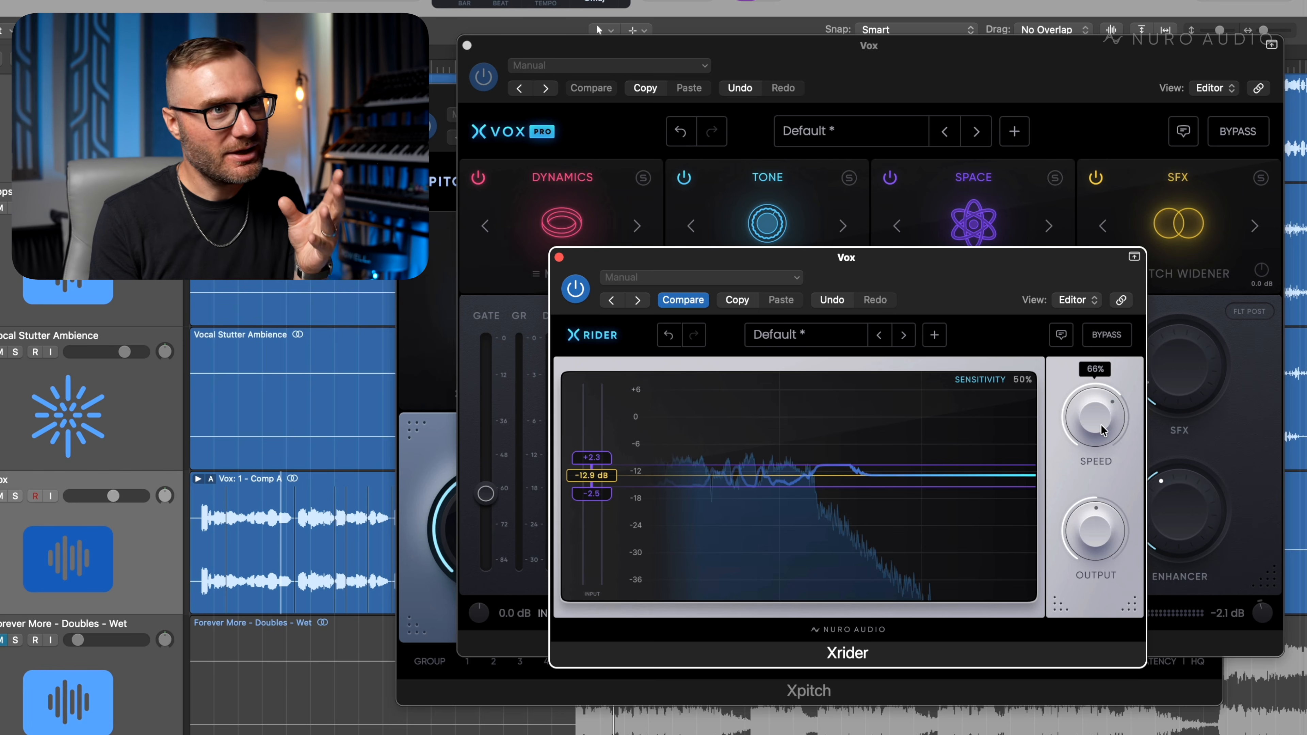
pyautogui.press('space')
pyautogui.moveTo(1103, 428); pyautogui.dragTo(1102, 432)
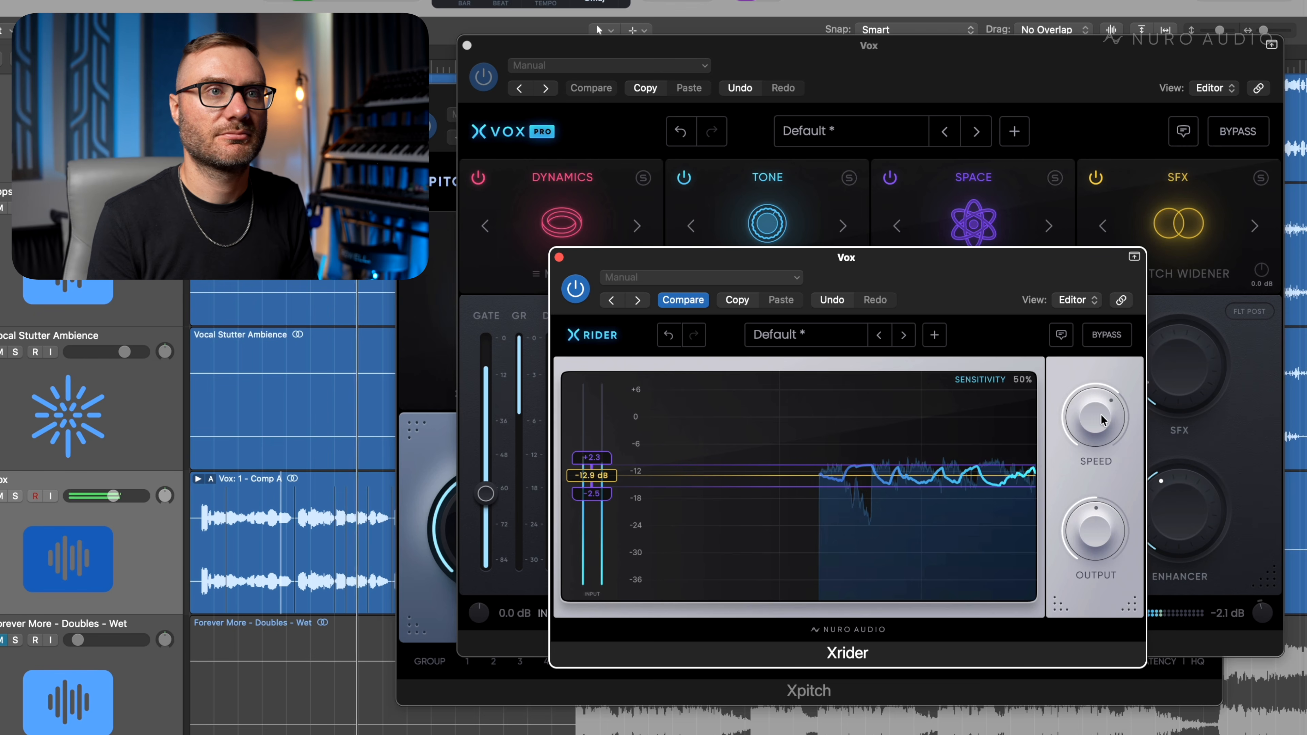
# Compare the playing vocal with Xrider bypassed and active, leaving it active, and reposition its window after stopping playback
pyautogui.click(1106, 339)
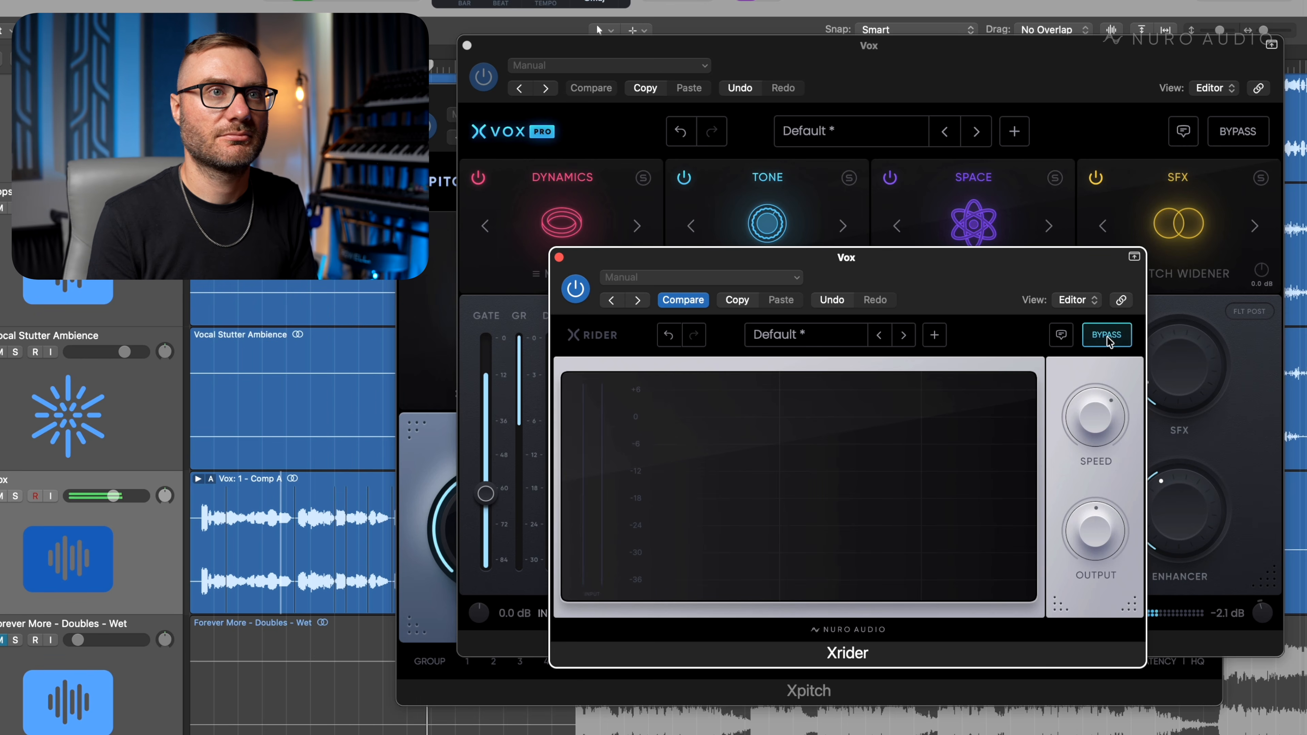
pyautogui.click(1106, 336)
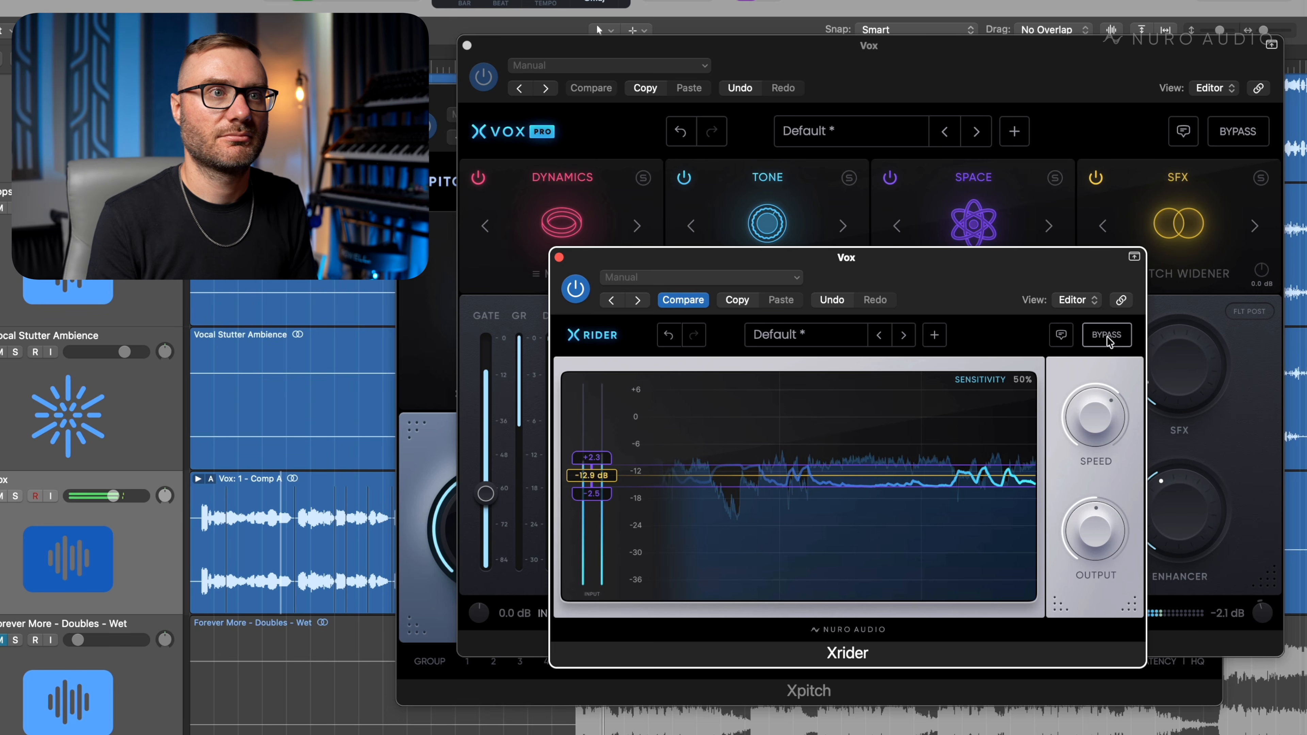
pyautogui.press('space')
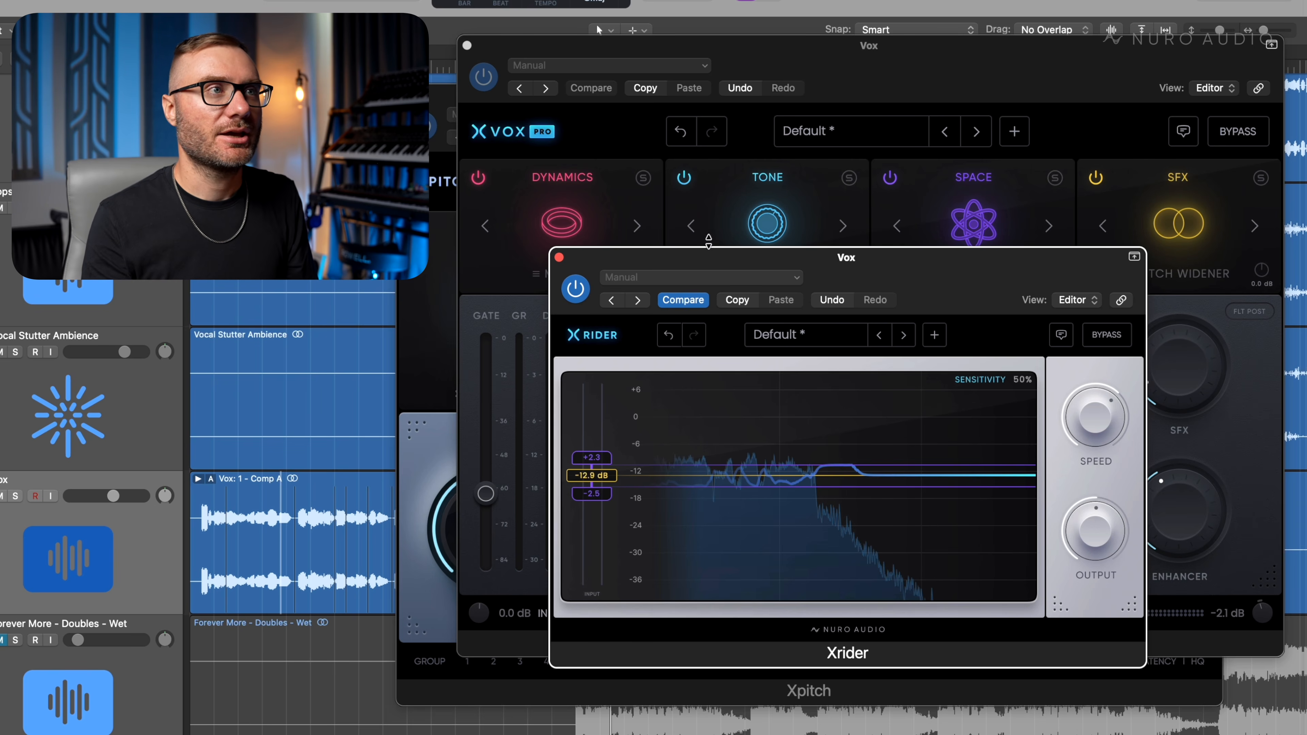
pyautogui.moveTo(701, 256); pyautogui.dragTo(777, 335)
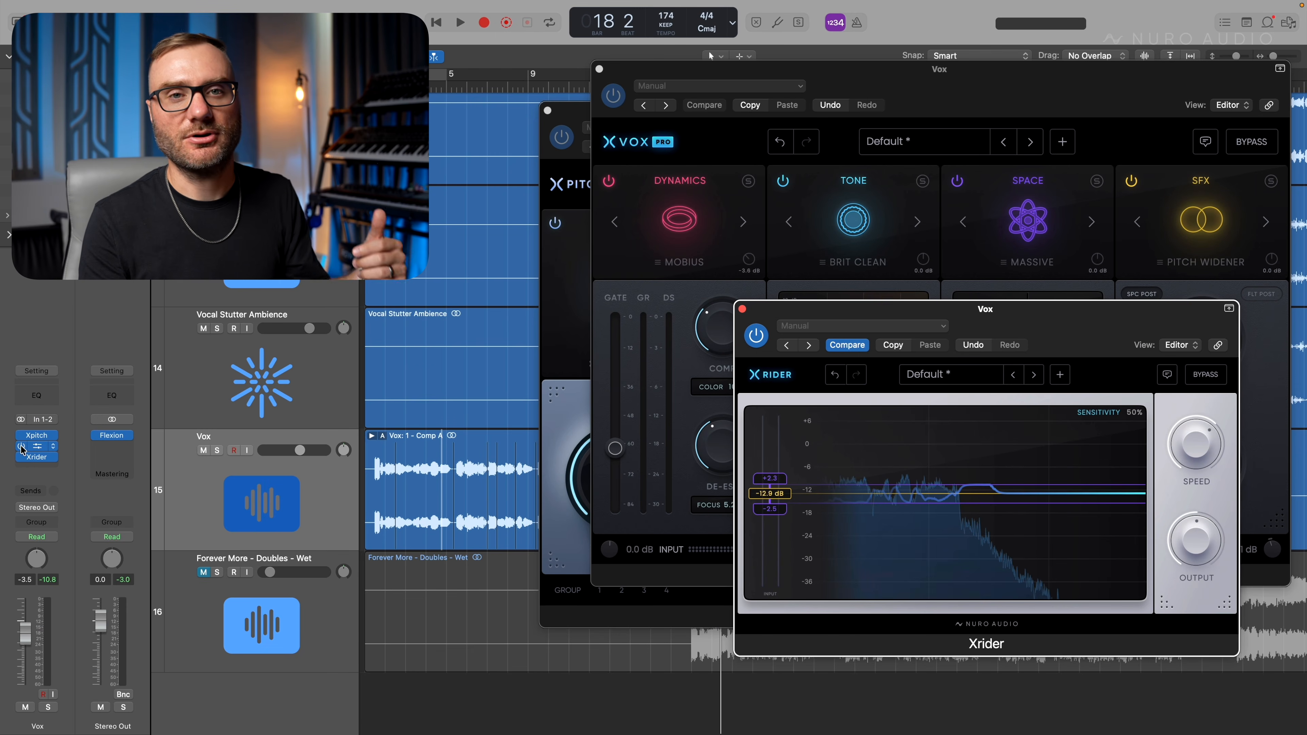
# Compare the playing vocal with Xpitch, Xvox Pro and Xrider all bypassed and all active, leaving them active, and bring Xvox Pro forward before stopping playback
pyautogui.press('space')
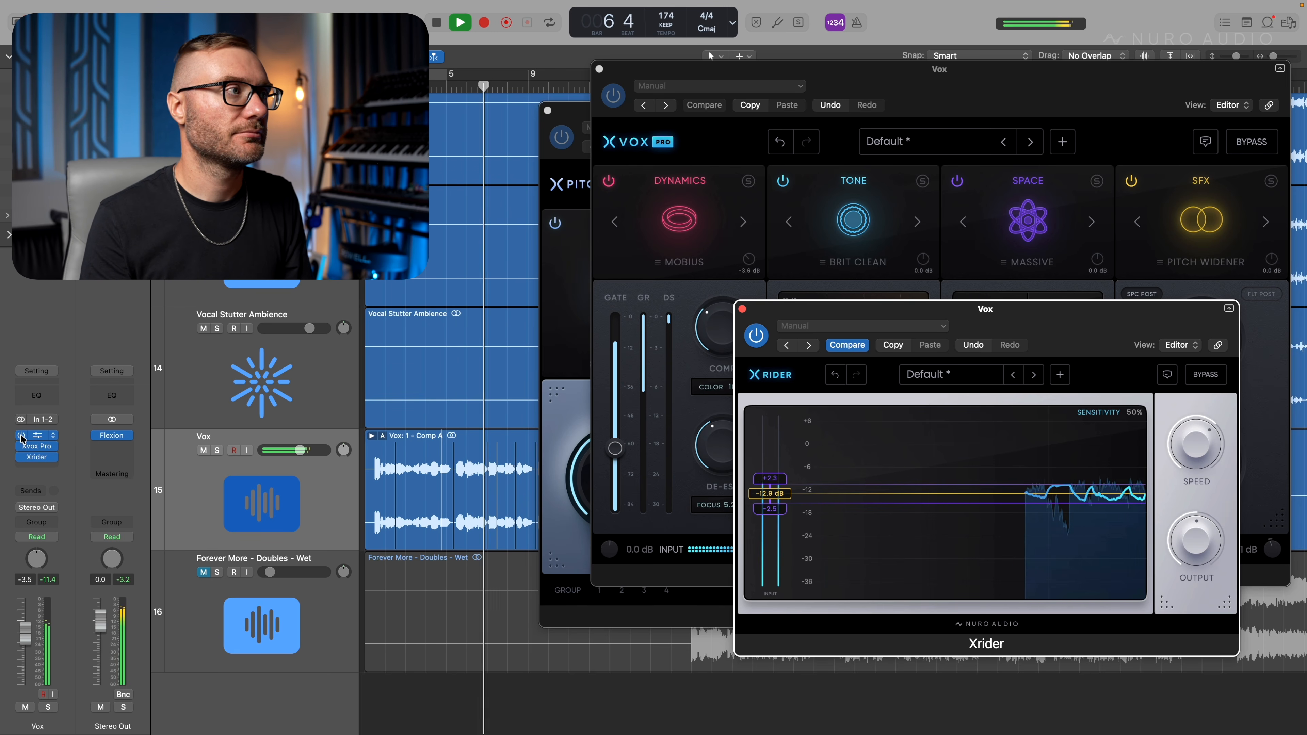
pyautogui.moveTo(22, 436); pyautogui.dragTo(21, 457)
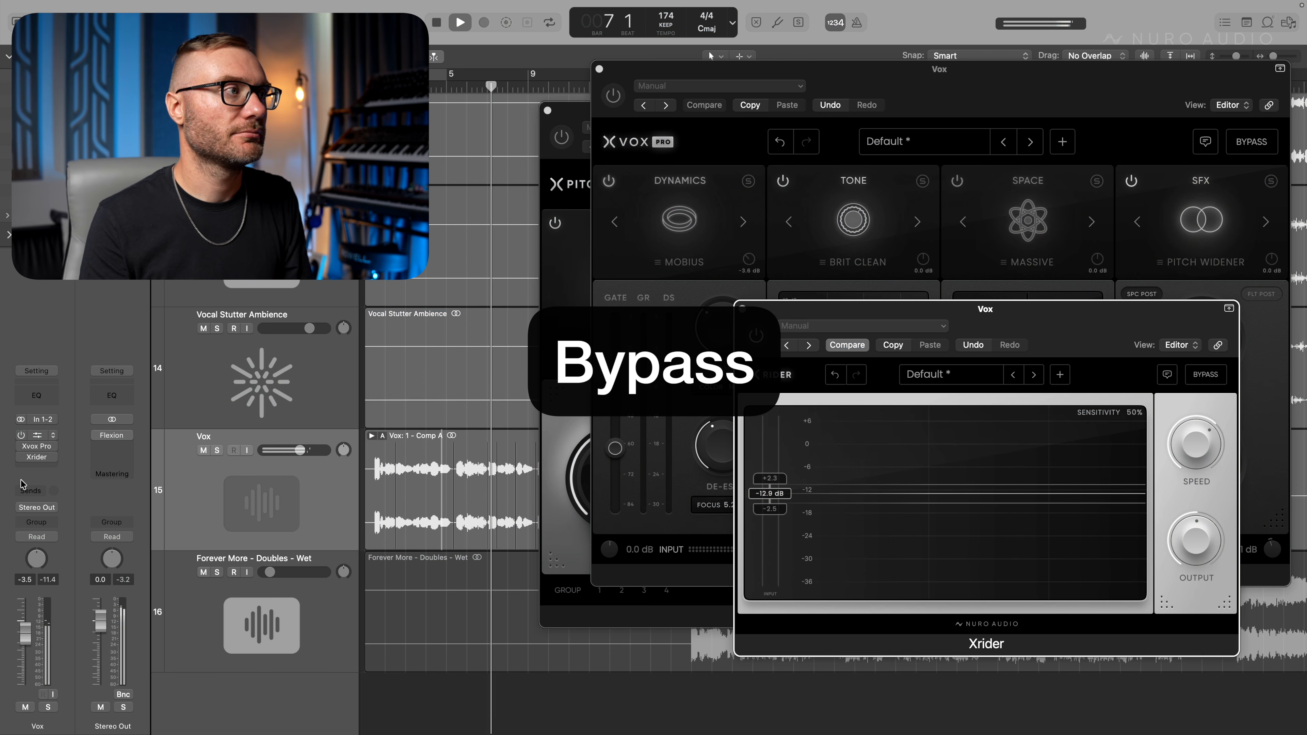
pyautogui.click(21, 435)
pyautogui.click(22, 436)
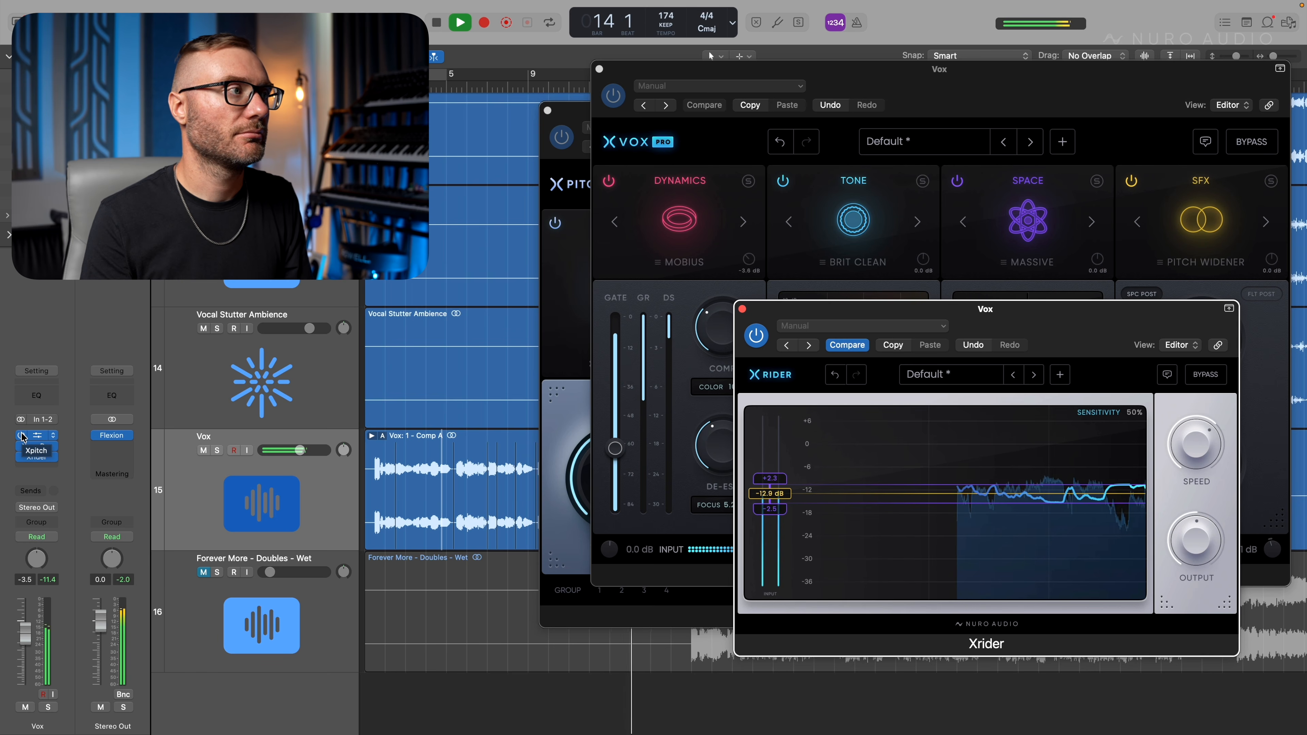
pyautogui.click(22, 436)
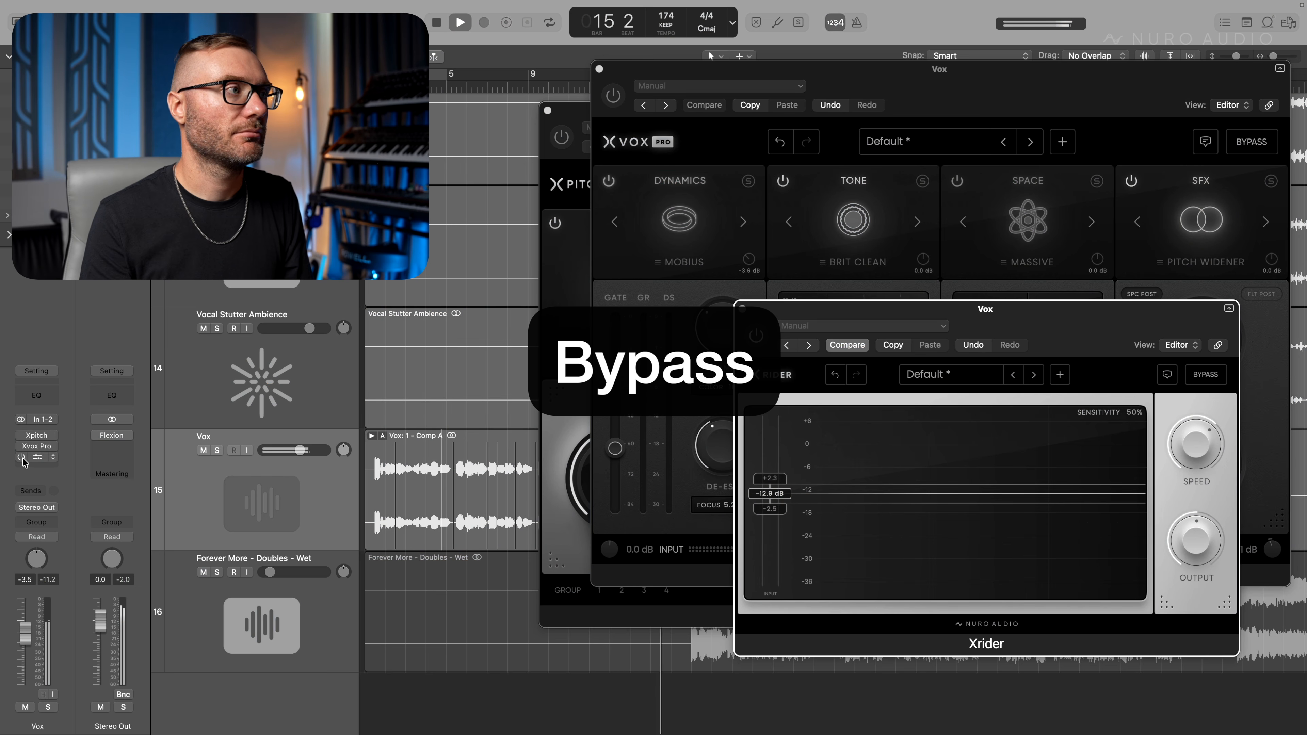
pyautogui.click(21, 436)
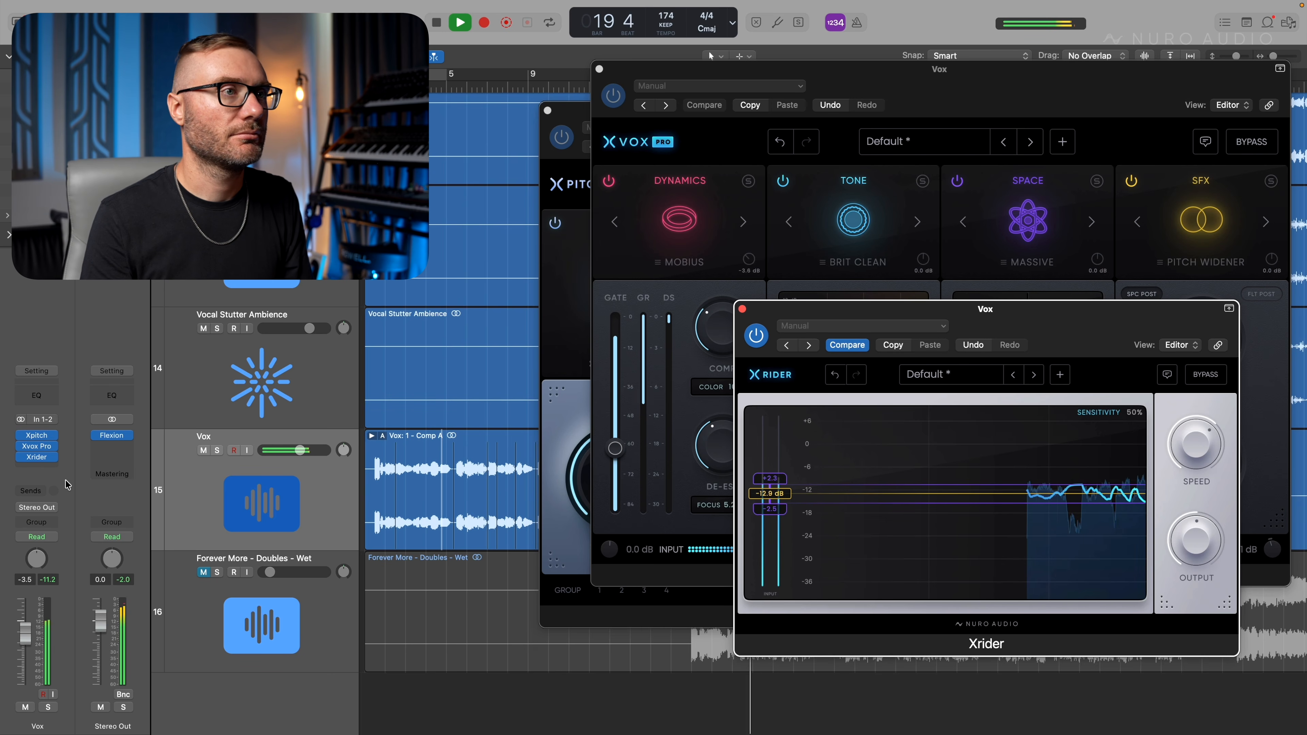
pyautogui.click(916, 109)
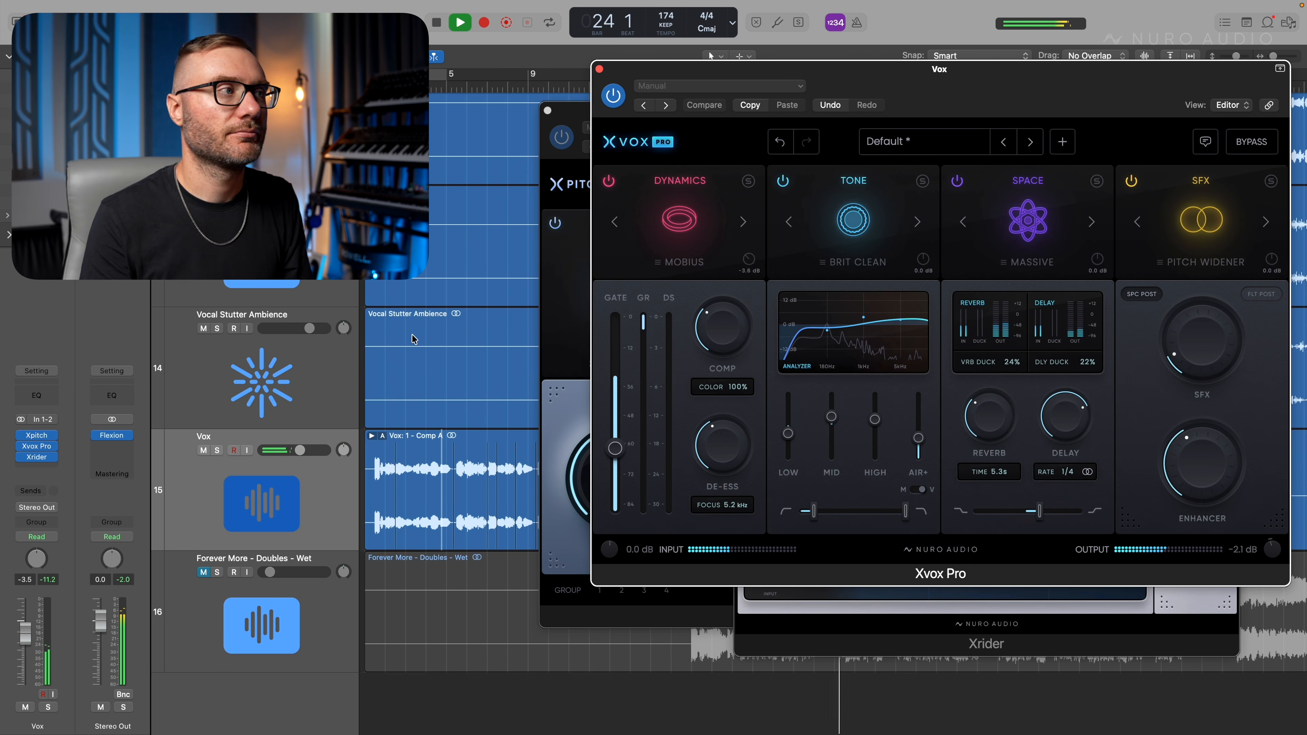
pyautogui.press('space')
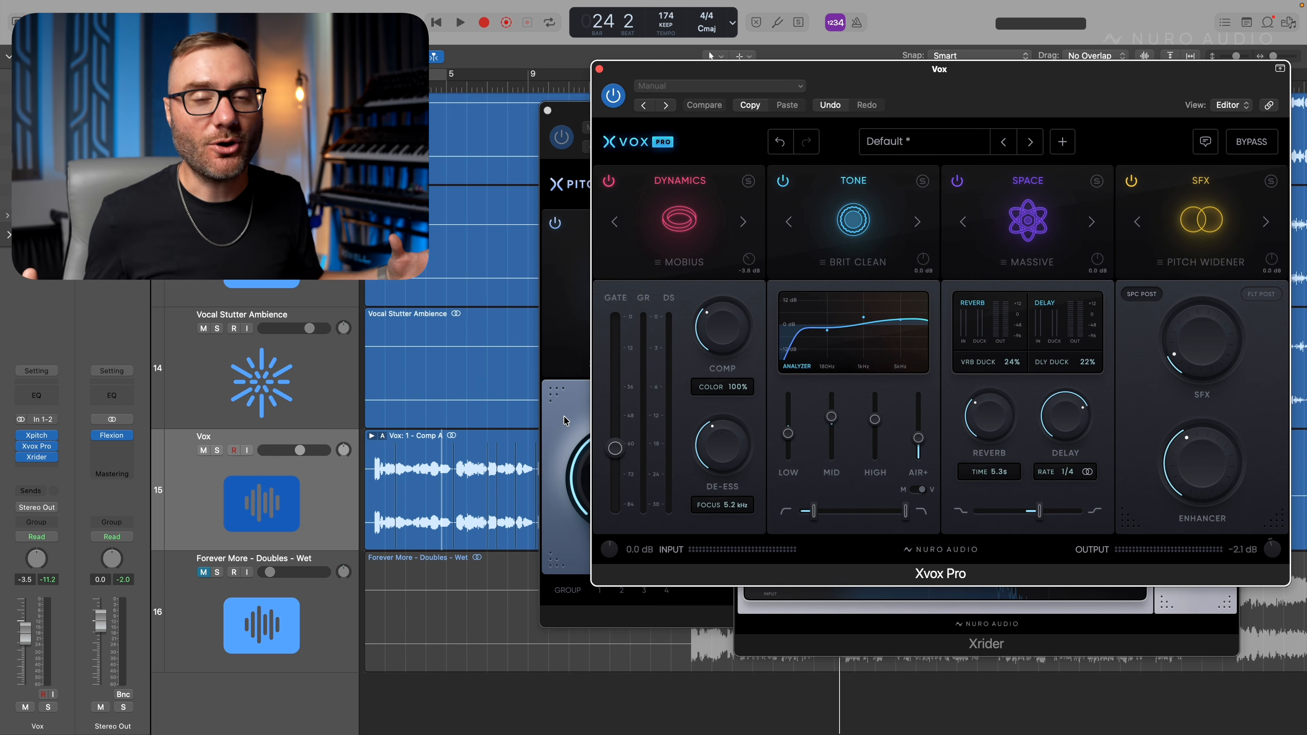